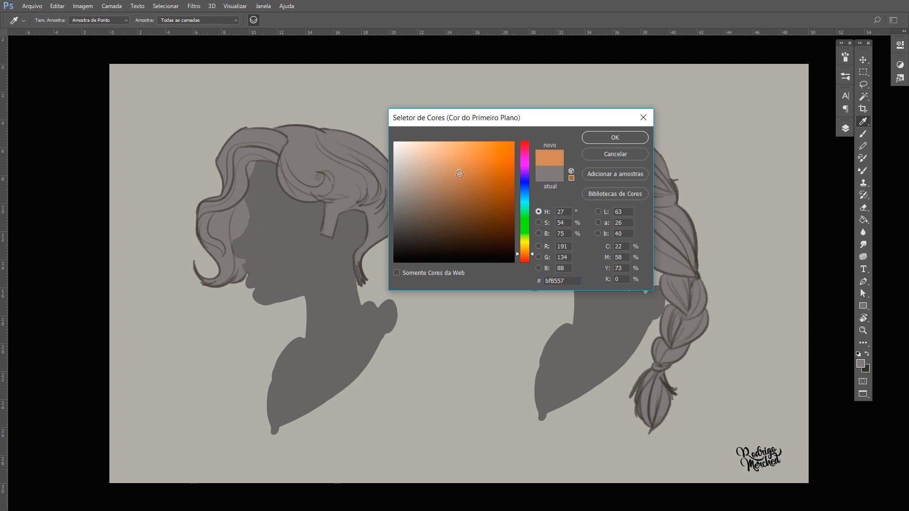
Set the foreground colour to golden blonde #bf9646
left_click_drag(523, 257, 523, 250)
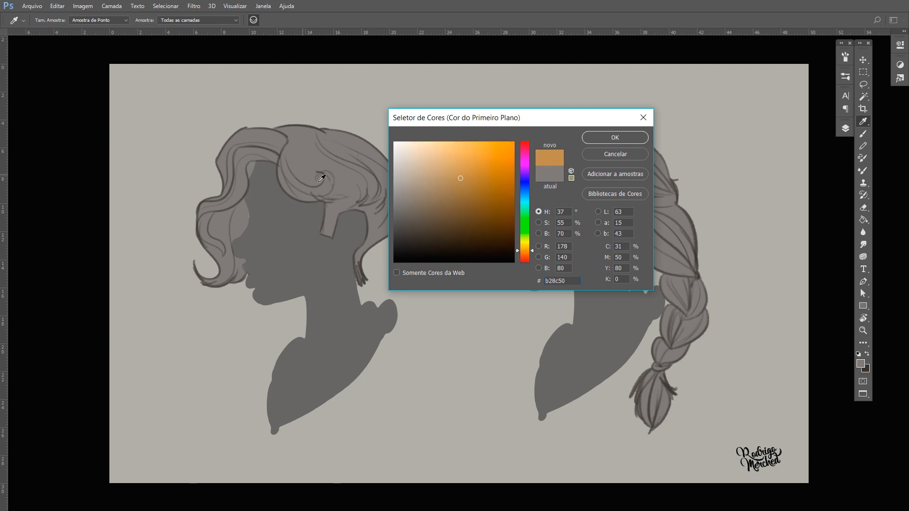
left_click(461, 170)
left_click_drag(460, 169, 456, 180)
left_click_drag(521, 252, 522, 249)
left_click(456, 176)
left_click(462, 180)
left_click(500, 157)
mouse_move(498, 158)
left_mouse_down()
mouse_move(419, 159)
mouse_move(463, 174)
left_mouse_up()
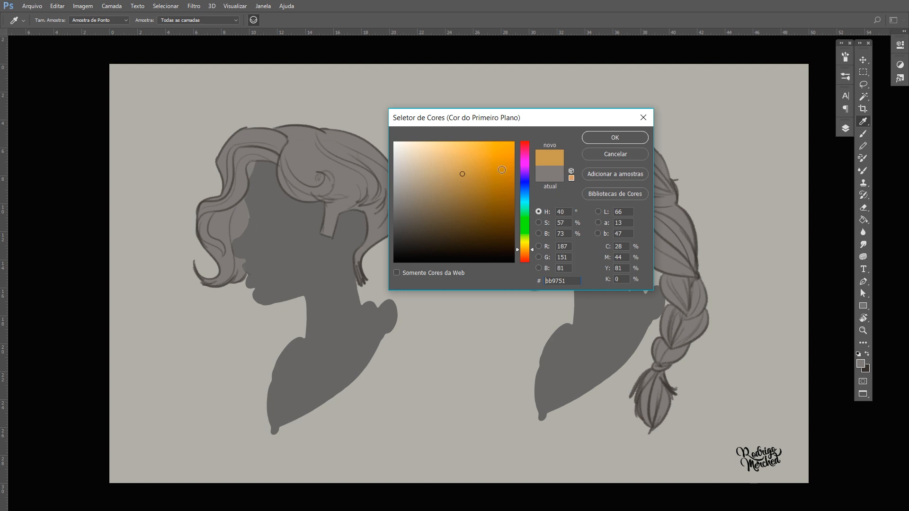
left_click_drag(462, 173, 469, 171)
left_click(601, 138)
Load the hair shape of the "cor locl cabelos" layer as a selection, ready for the Brush tool on Camada 4
key("b")
left_click(845, 128)
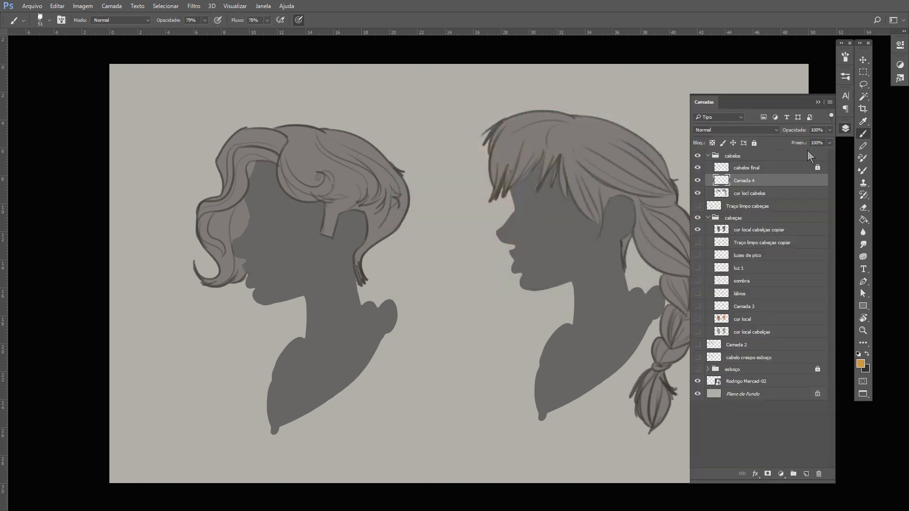
left_click(721, 194, "ctrl")
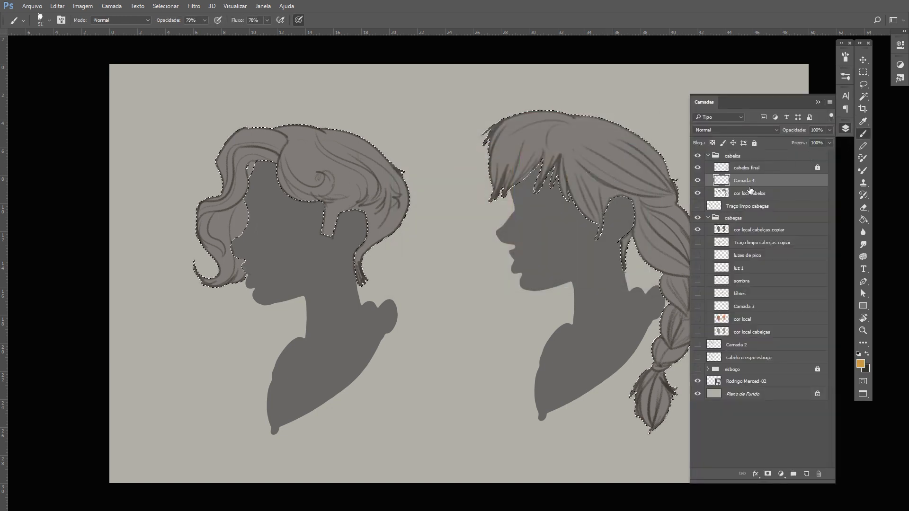
Paint the braided head's fringe, crown and whole braid golden blonde inside the selection with a 245 px brush
right_click(554, 154)
left_click_drag(632, 184, 655, 183)
key("Return")
mouse_move(549, 118)
left_mouse_down()
mouse_move(488, 171)
mouse_move(521, 123)
mouse_move(495, 189)
mouse_move(549, 173)
mouse_move(568, 142)
mouse_move(526, 208)
mouse_move(573, 135)
mouse_move(533, 178)
mouse_move(591, 130)
mouse_move(584, 208)
mouse_move(593, 144)
mouse_move(618, 137)
mouse_move(610, 199)
mouse_move(634, 132)
mouse_move(565, 143)
left_mouse_up()
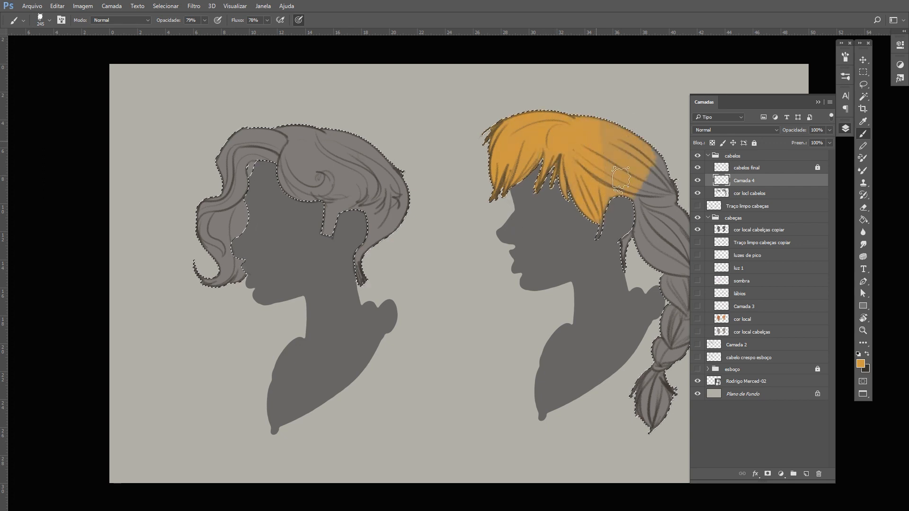
mouse_move(765, 102)
left_mouse_down()
mouse_move(628, 113)
mouse_move(246, 97)
mouse_move(217, 79)
left_mouse_up()
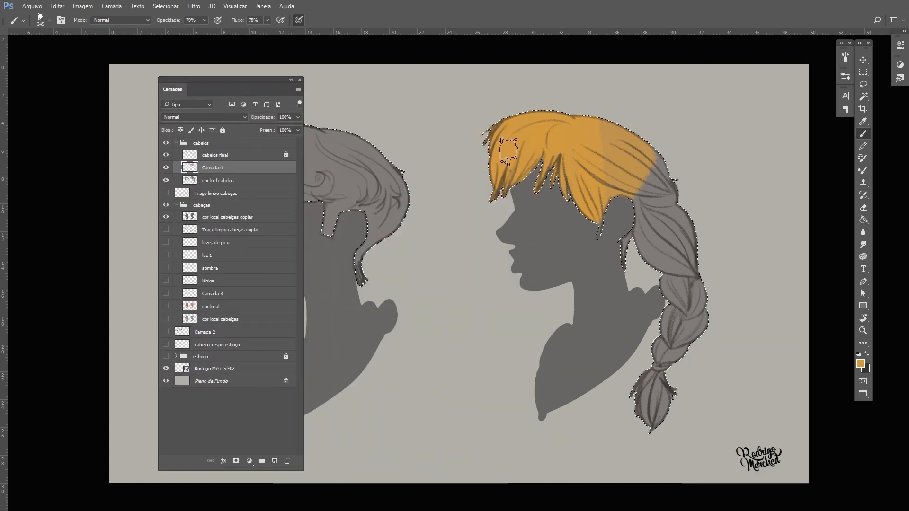
mouse_move(607, 148)
left_mouse_down()
mouse_move(658, 159)
mouse_move(631, 261)
mouse_move(627, 228)
mouse_move(646, 197)
mouse_move(676, 192)
left_mouse_up()
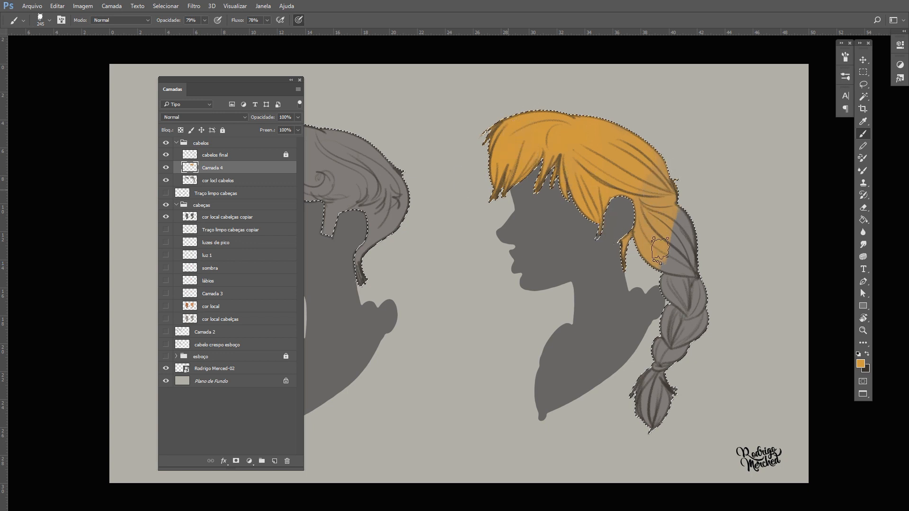
left_click_drag(662, 247, 684, 216)
mouse_move(671, 259)
left_mouse_down()
mouse_move(688, 223)
mouse_move(665, 313)
mouse_move(677, 233)
mouse_move(678, 288)
mouse_move(696, 237)
mouse_move(696, 298)
mouse_move(653, 348)
mouse_move(641, 388)
mouse_move(647, 417)
mouse_move(709, 294)
mouse_move(633, 391)
mouse_move(645, 424)
mouse_move(684, 371)
left_mouse_up()
mouse_move(655, 336)
left_mouse_down()
mouse_move(677, 343)
mouse_move(657, 393)
mouse_move(675, 343)
mouse_move(658, 363)
mouse_move(706, 311)
left_mouse_up()
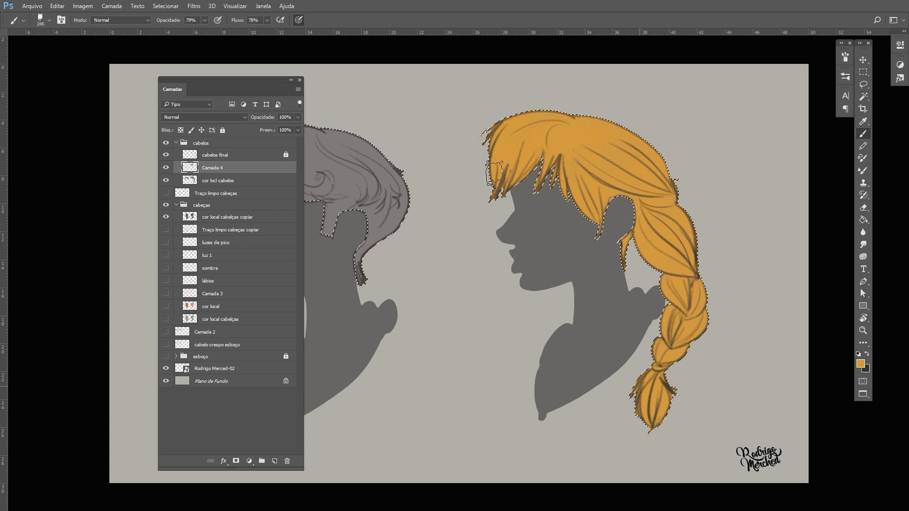
Change the foreground colour to the darker orange-blonde #b28345 for shading
left_click(860, 363)
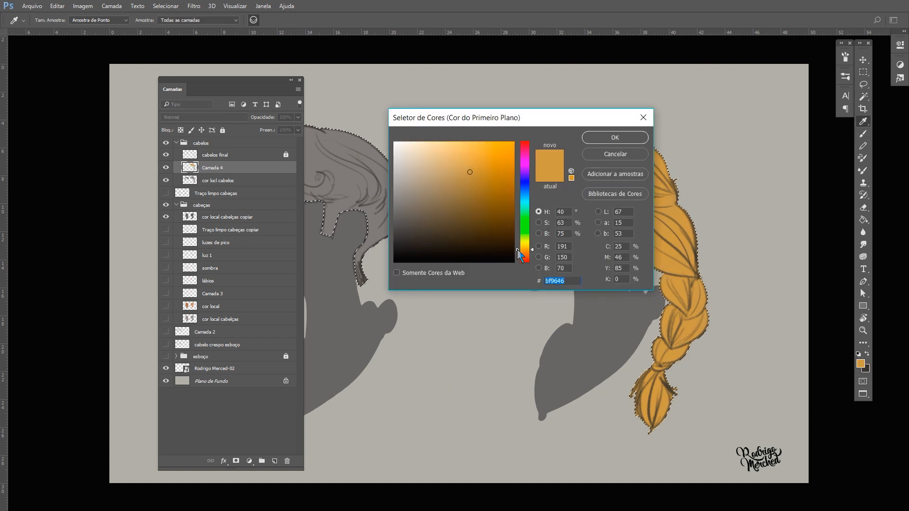
left_click_drag(517, 250, 516, 253)
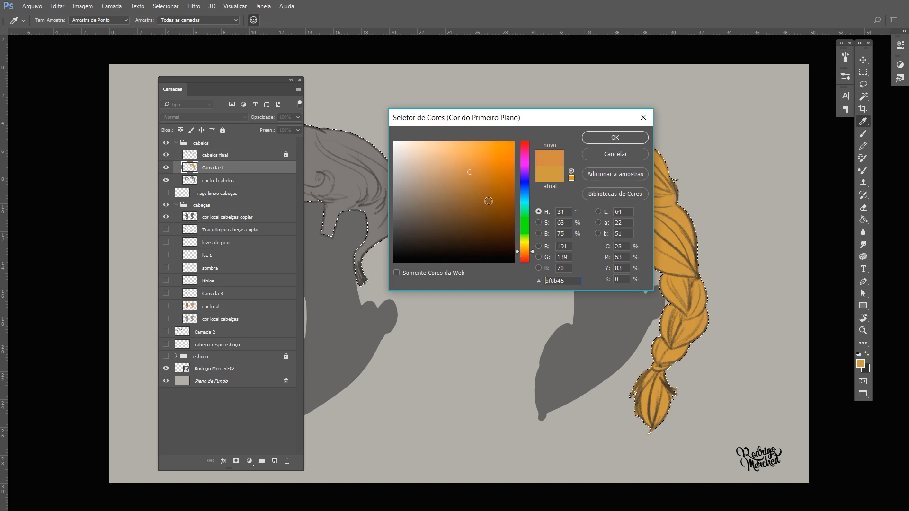
left_click(476, 175)
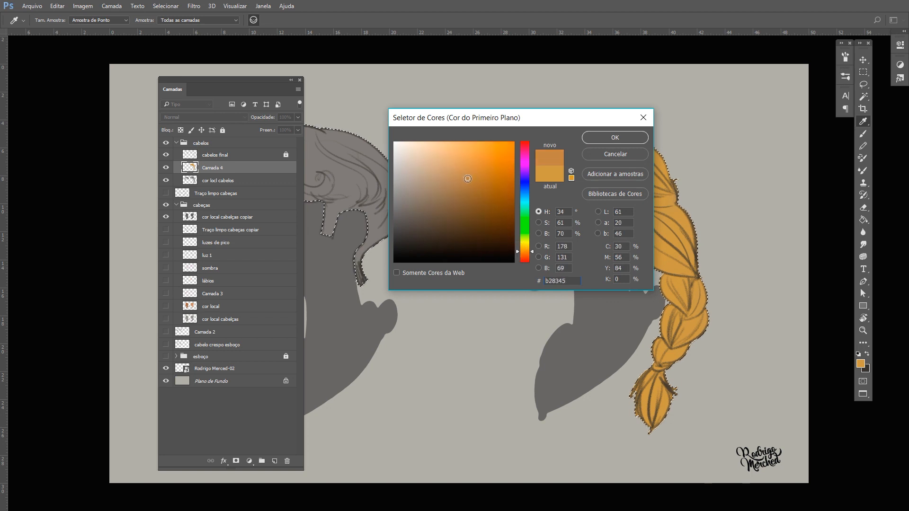
left_click(615, 137)
Brush darker shading along the blonde fringe, crown and braid, using brush sizes of 68, 142 and 60 px
key("b")
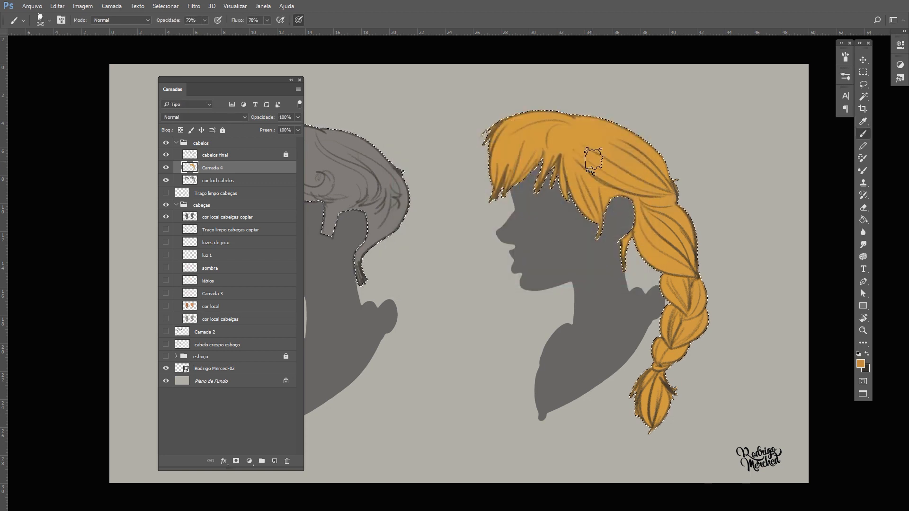
right_click(597, 162)
left_click(656, 182)
key("Return")
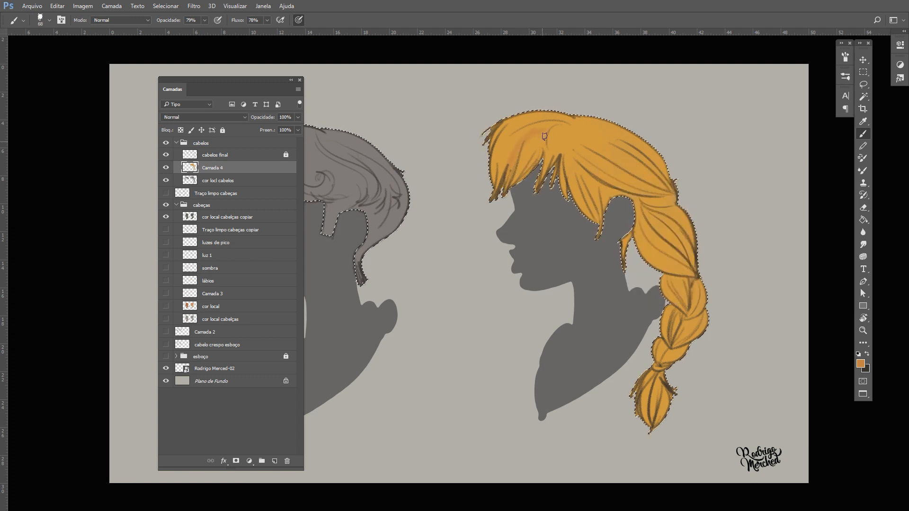
right_click(539, 135)
left_click_drag(606, 163, 629, 164)
key("Return")
right_click(682, 217)
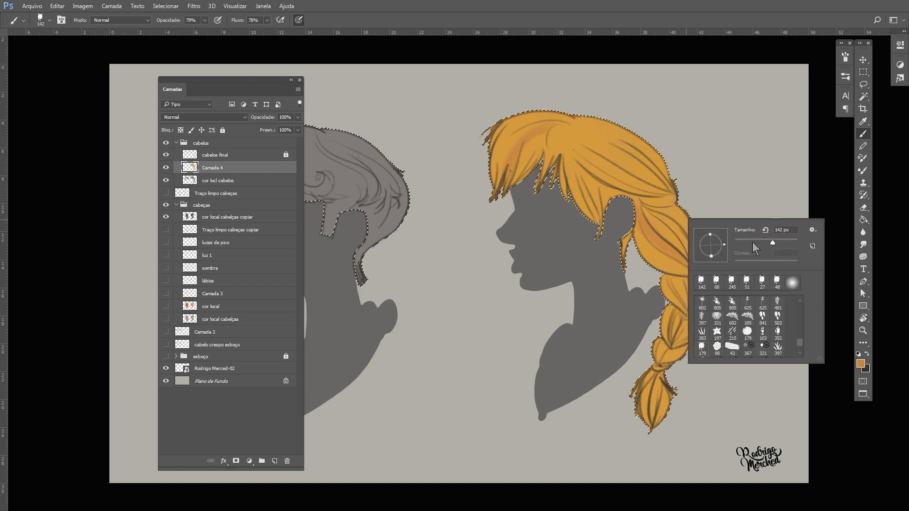
left_click_drag(751, 242, 741, 242)
key("Return")
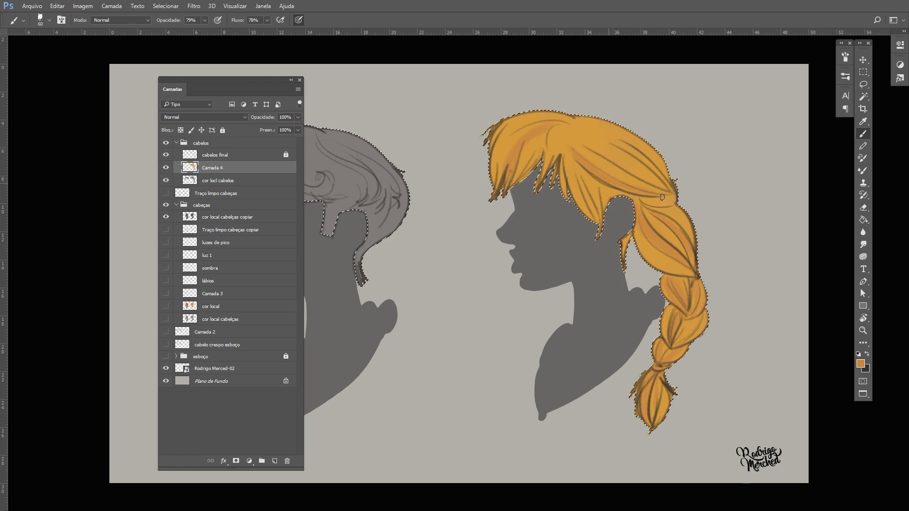
Collapse the Layers panel and set the brush size to 30 px for fine strands in the blonde hair
left_click(291, 80)
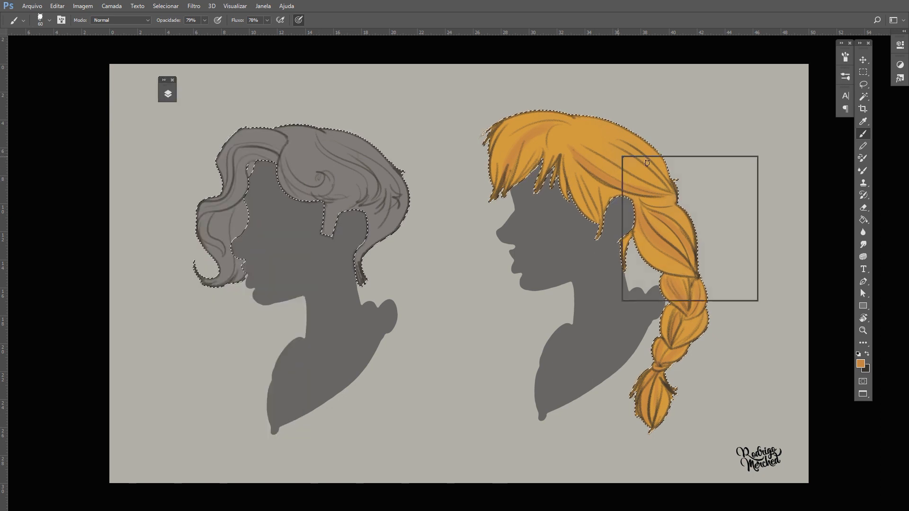
right_click(614, 157)
double_click(715, 168)
type("30")
key("Return")
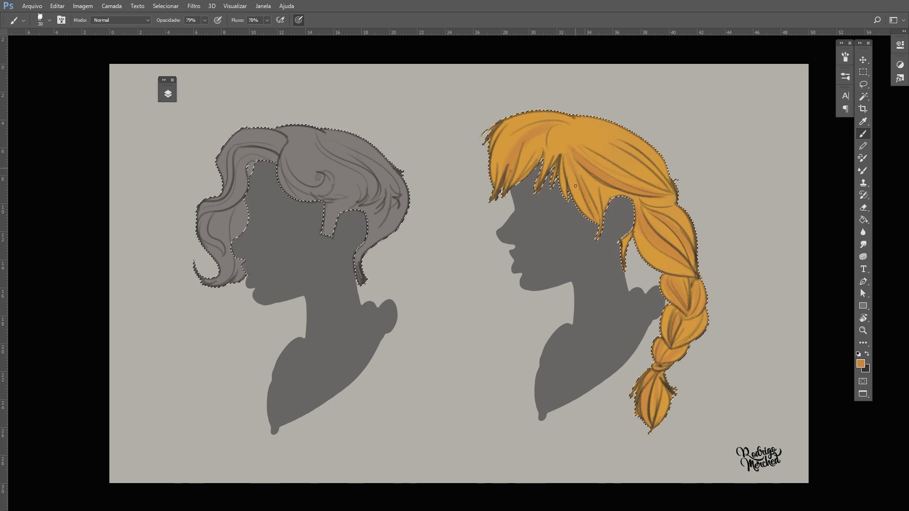
Enlarge the brush to 89 px, then 164 px, and add broader shading to the blonde fringe
right_click(587, 149)
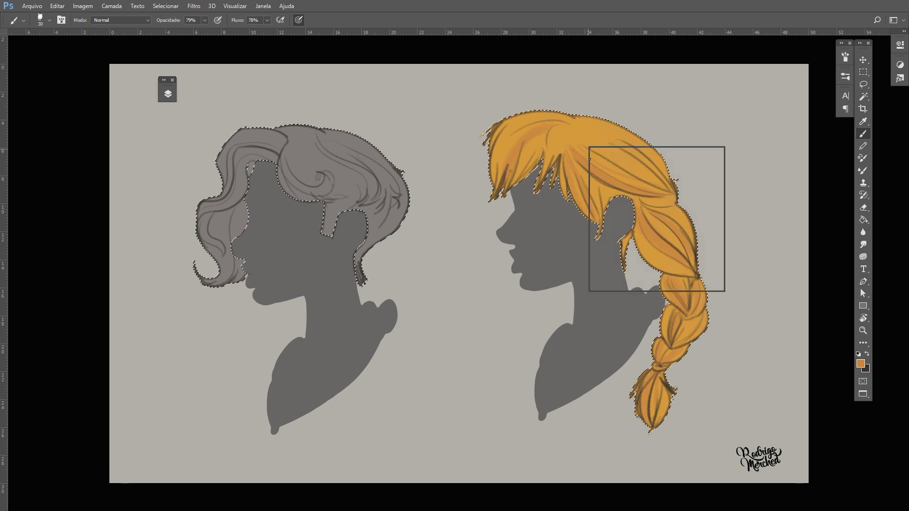
key("Escape")
right_click(637, 183)
key("Return")
right_click(596, 158)
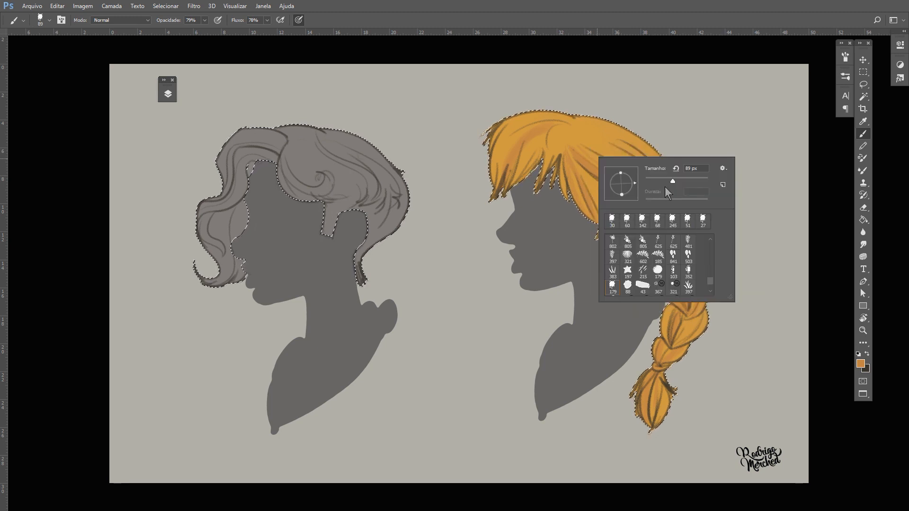
key("Return")
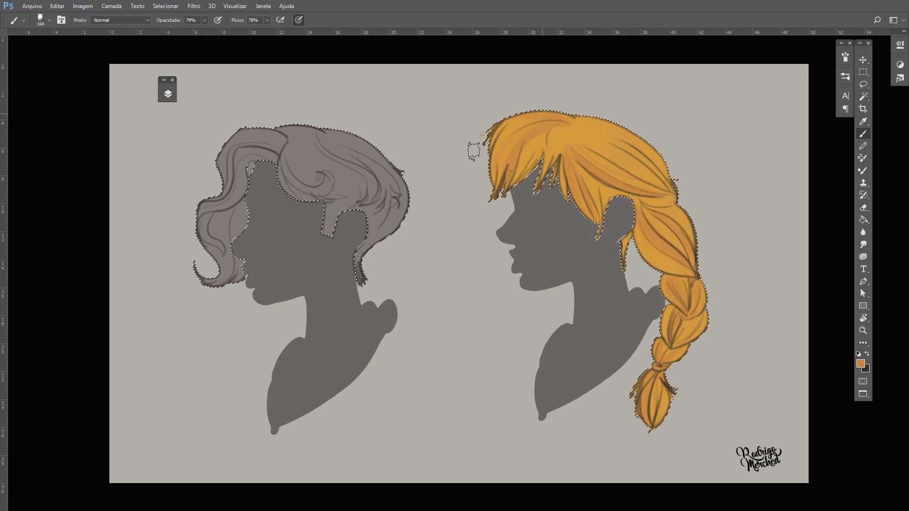
Sample light and dark blonde tones from the hair and rework the fringe shading, reducing the brush to 56 px
key("i")
left_click(529, 142)
key("b")
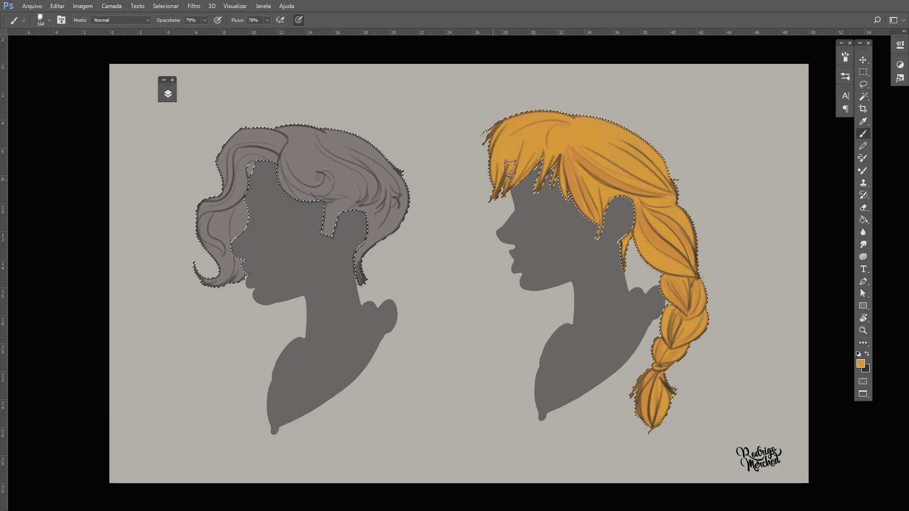
key("i")
key("b")
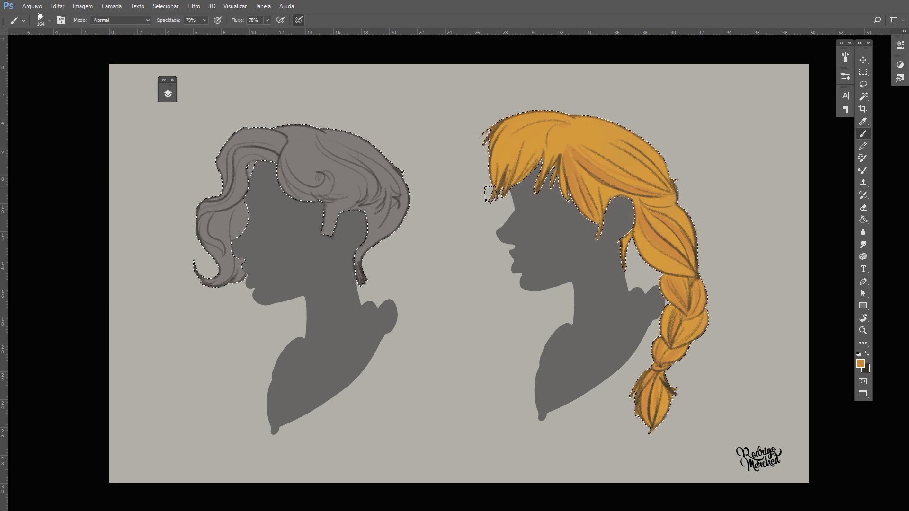
right_click(521, 141)
left_click(592, 126)
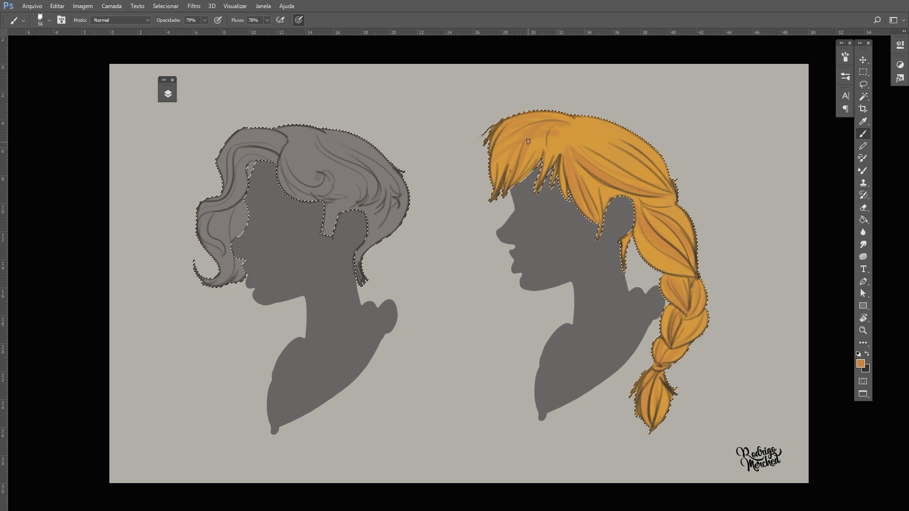
Sample blonde tones again and soften the shading on the upper fringe with a 124 px brush
left_click(548, 128, "alt")
right_click(549, 128)
left_click_drag(614, 152, 630, 152)
left_click(651, 109)
key("i")
left_click(587, 164)
key("b")
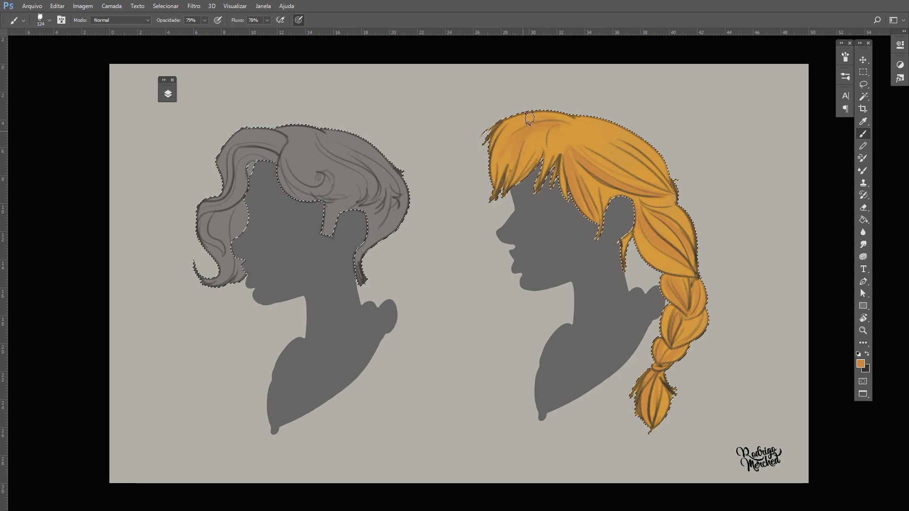
Reduce the brush to 24 px and paint thin darker strands through the blonde hair
right_click(529, 118)
left_click_drag(641, 154, 620, 153)
key("Return")
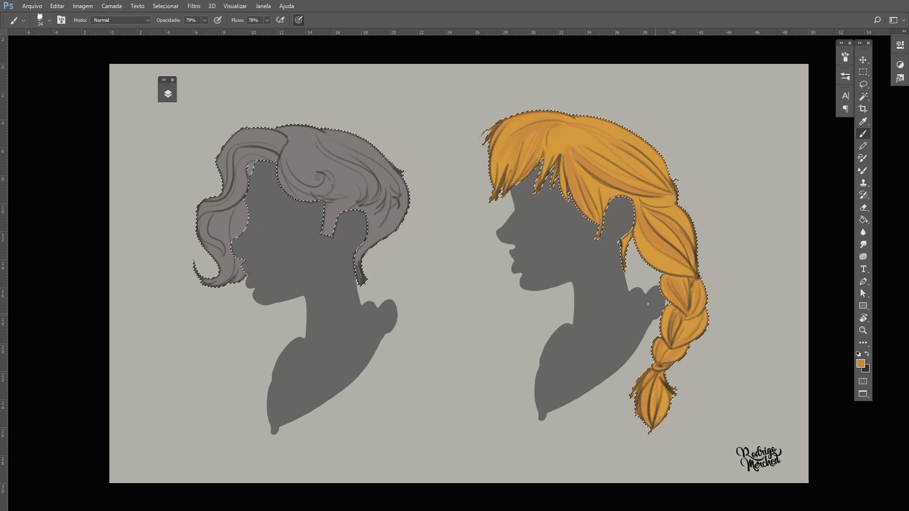
Set the foreground colour to a reddish brown, about #7b432b
left_click(860, 364)
left_click(470, 194)
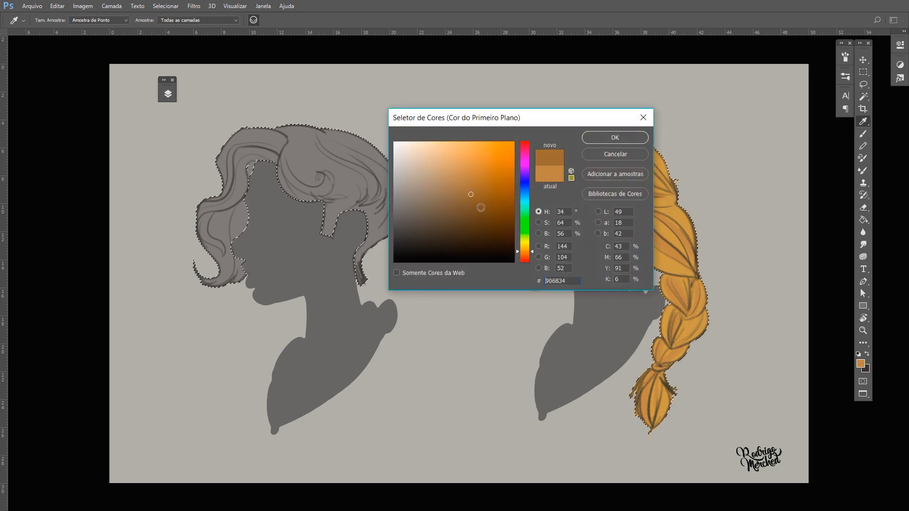
left_click_drag(521, 250, 522, 259)
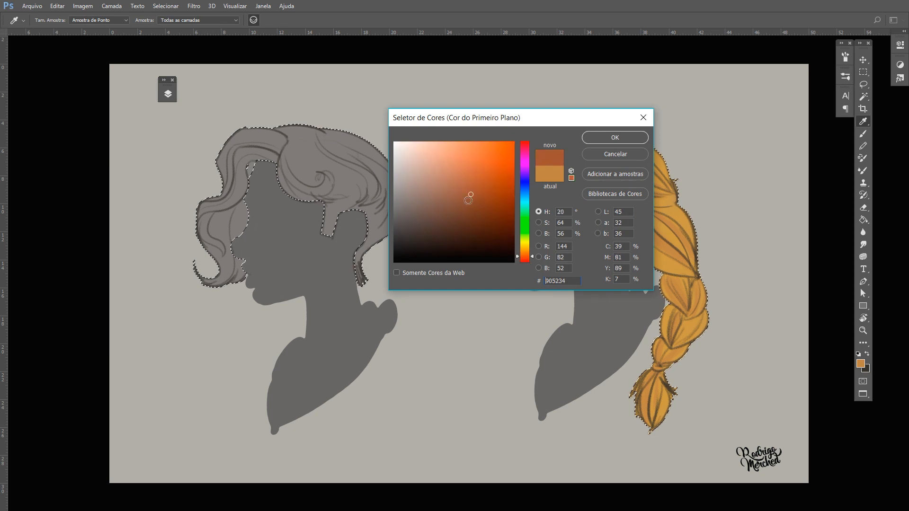
left_click_drag(470, 180, 476, 184)
mouse_move(479, 183)
left_mouse_down()
mouse_move(462, 210)
mouse_move(471, 204)
left_mouse_up()
left_click(521, 256)
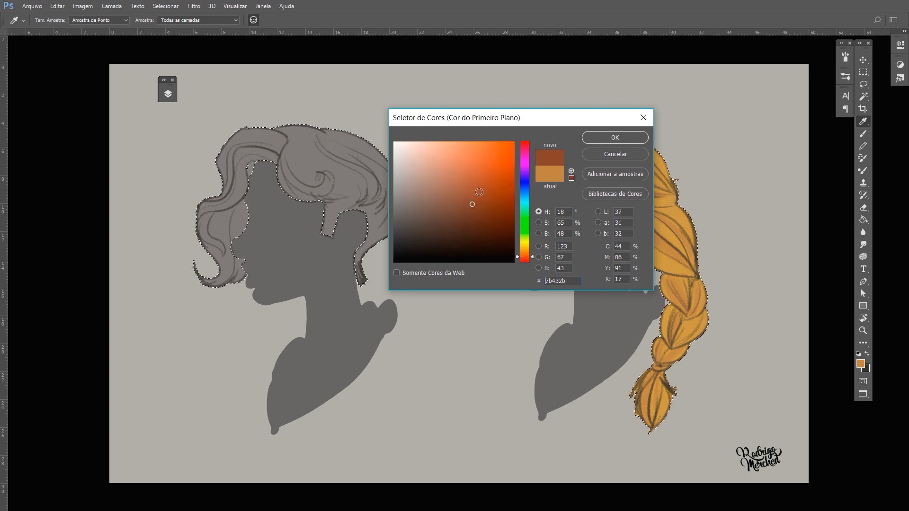
left_click(602, 140)
Paint the entire hair of the short-haired head reddish brown with a 200 px brush
right_click(360, 176)
left_click(453, 198)
left_click(442, 149)
mouse_move(349, 216)
left_mouse_down()
mouse_move(345, 182)
mouse_move(332, 188)
mouse_move(329, 156)
mouse_move(314, 200)
mouse_move(307, 170)
mouse_move(303, 198)
mouse_move(303, 145)
mouse_move(294, 143)
mouse_move(313, 155)
mouse_move(309, 166)
mouse_move(336, 137)
mouse_move(352, 148)
mouse_move(367, 168)
mouse_move(337, 198)
mouse_move(362, 148)
mouse_move(358, 119)
mouse_move(299, 133)
mouse_move(342, 154)
mouse_move(329, 220)
mouse_move(332, 189)
mouse_move(318, 185)
mouse_move(311, 138)
mouse_move(276, 136)
mouse_move(235, 163)
mouse_move(258, 113)
mouse_move(239, 124)
mouse_move(284, 111)
mouse_move(226, 205)
mouse_move(191, 230)
mouse_move(204, 220)
mouse_move(212, 252)
mouse_move(234, 271)
mouse_move(223, 235)
mouse_move(207, 264)
mouse_move(200, 244)
mouse_move(217, 259)
mouse_move(239, 146)
mouse_move(263, 128)
mouse_move(242, 165)
left_mouse_up()
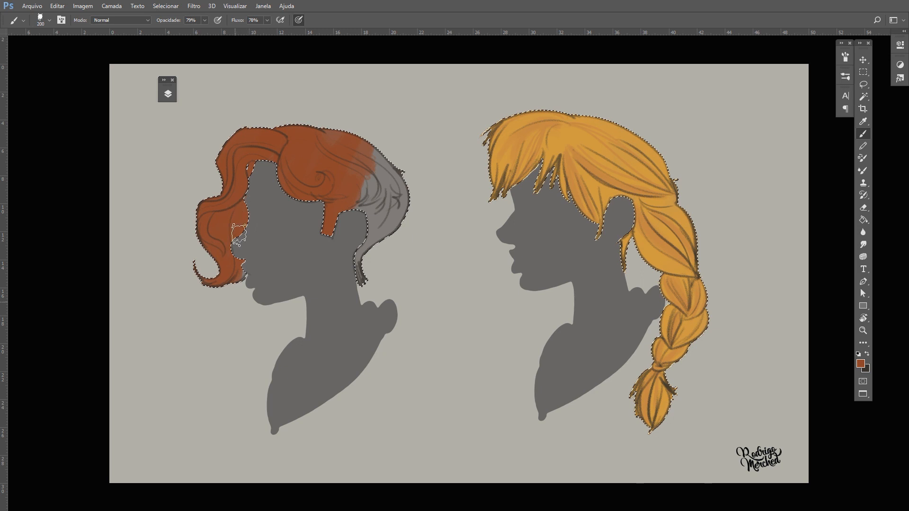
mouse_move(344, 208)
left_mouse_down()
mouse_move(357, 232)
mouse_move(404, 169)
mouse_move(360, 221)
mouse_move(358, 242)
mouse_move(399, 178)
mouse_move(420, 171)
mouse_move(388, 206)
mouse_move(393, 232)
left_mouse_up()
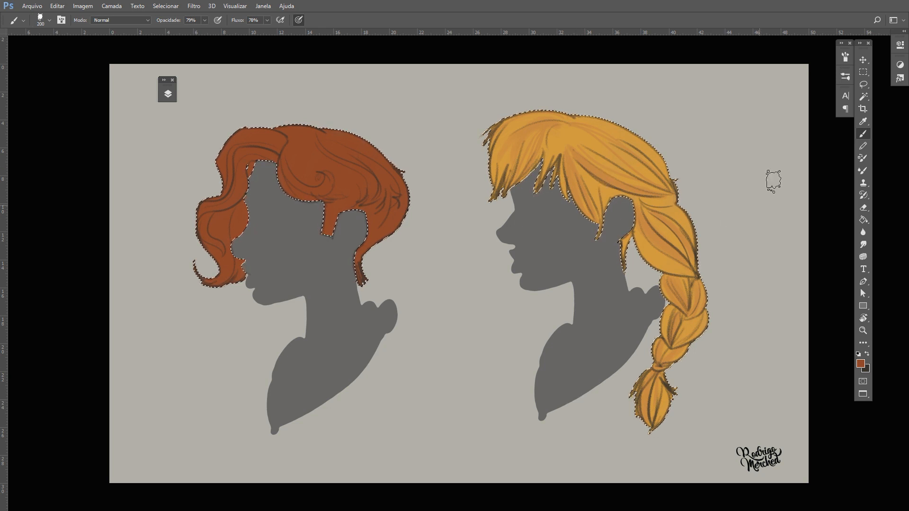
Hide the "cor local cabelças copiar" silhouette layer, show the other cabeças layers, and position the expanded Layers panel beside the artwork
left_click_drag(166, 80, 759, 134)
left_click(758, 140)
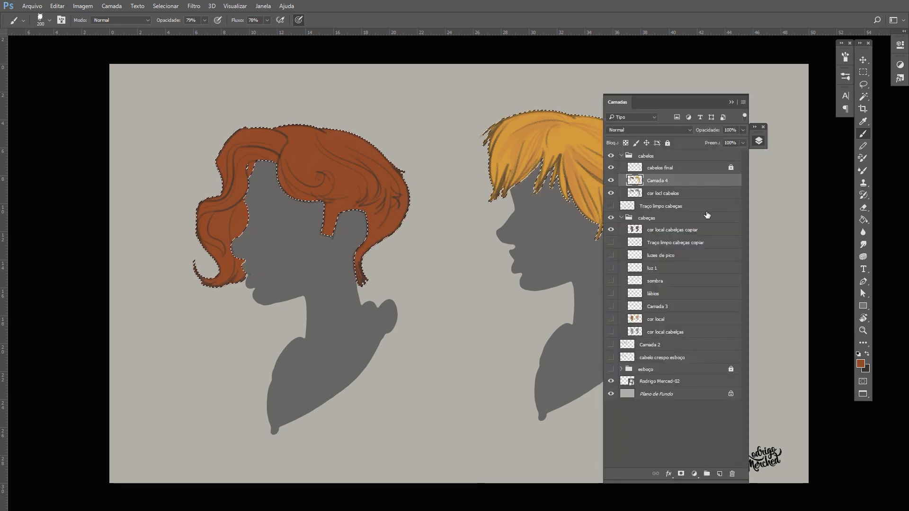
left_click(610, 230)
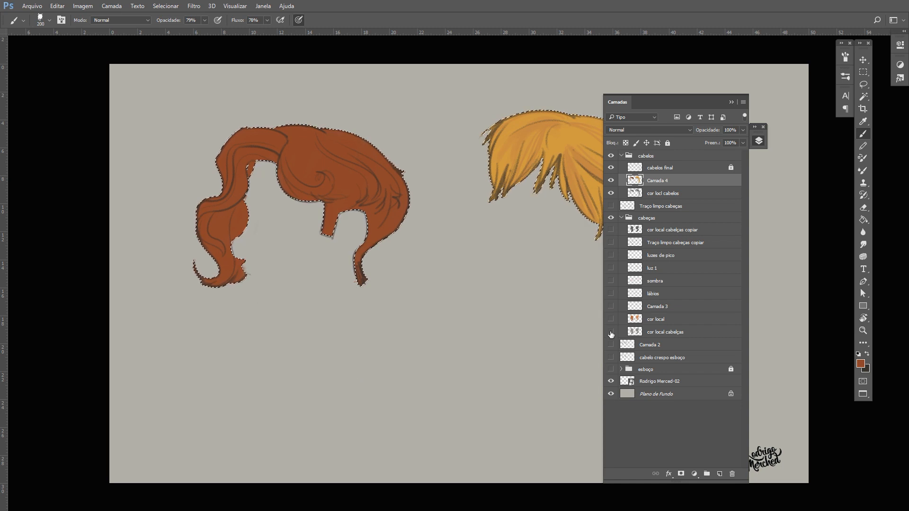
left_click(610, 230)
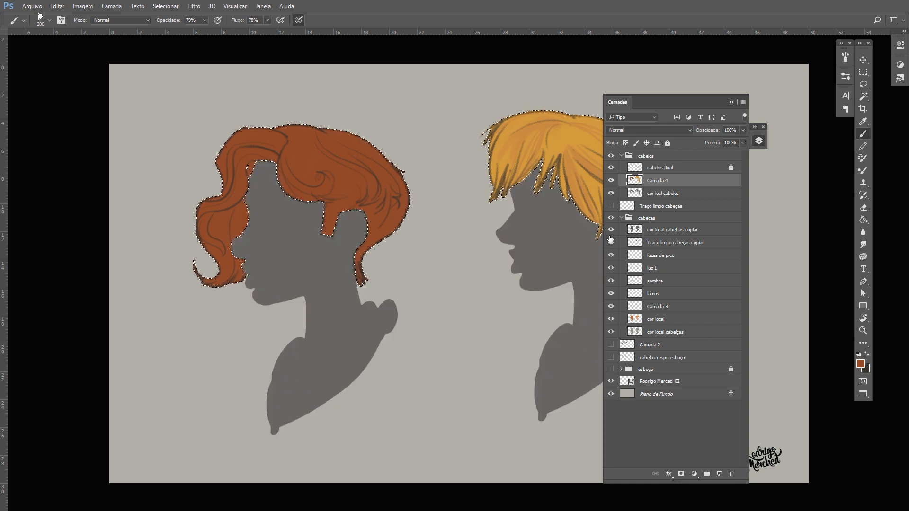
left_click(610, 231)
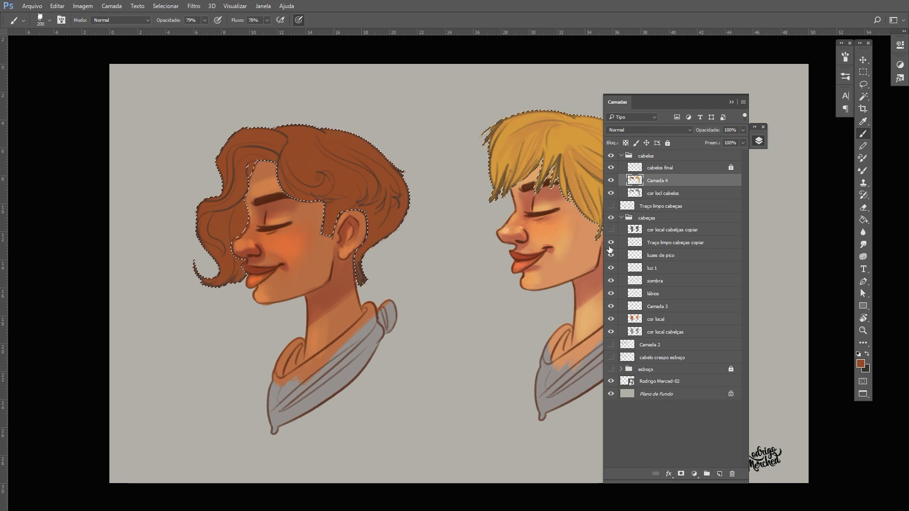
left_click_drag(731, 107, 777, 109)
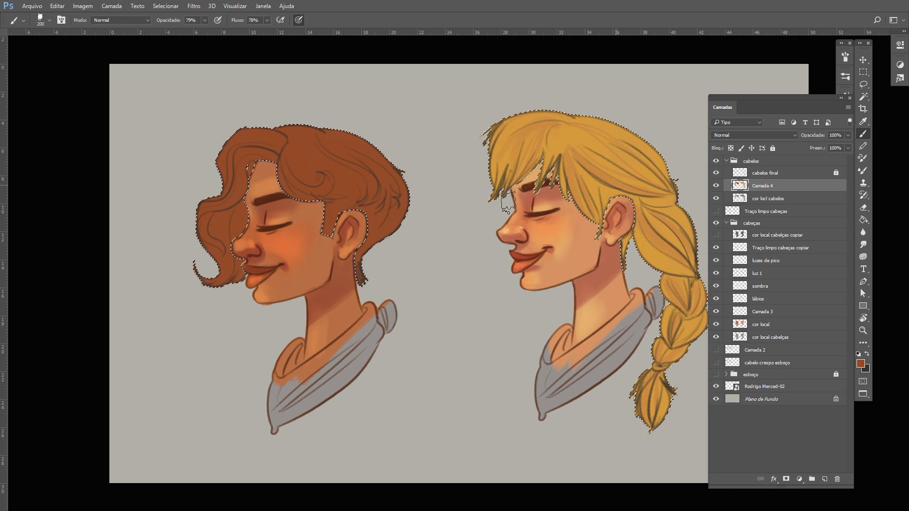
Set the foreground colour to brown #734531 and repaint the short-haired head's hair with a 200 px brush
key("i")
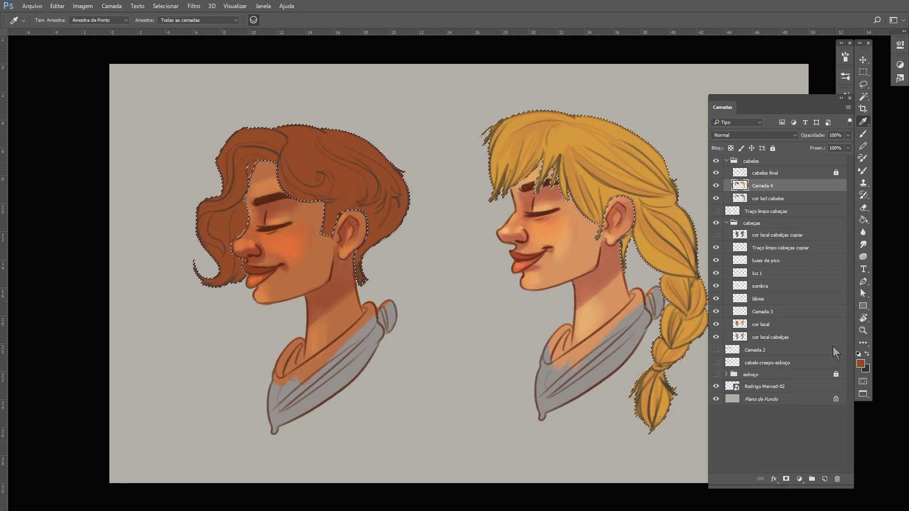
left_click(861, 364)
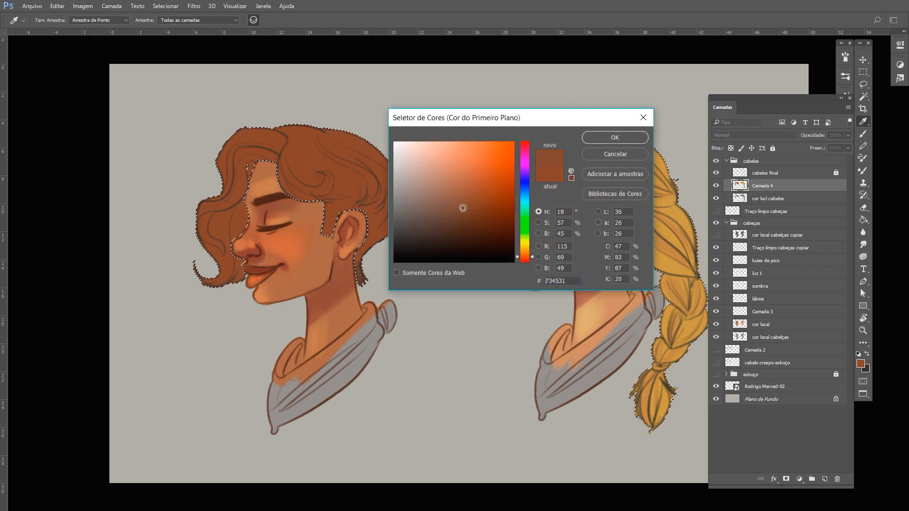
left_click(615, 138)
key("b")
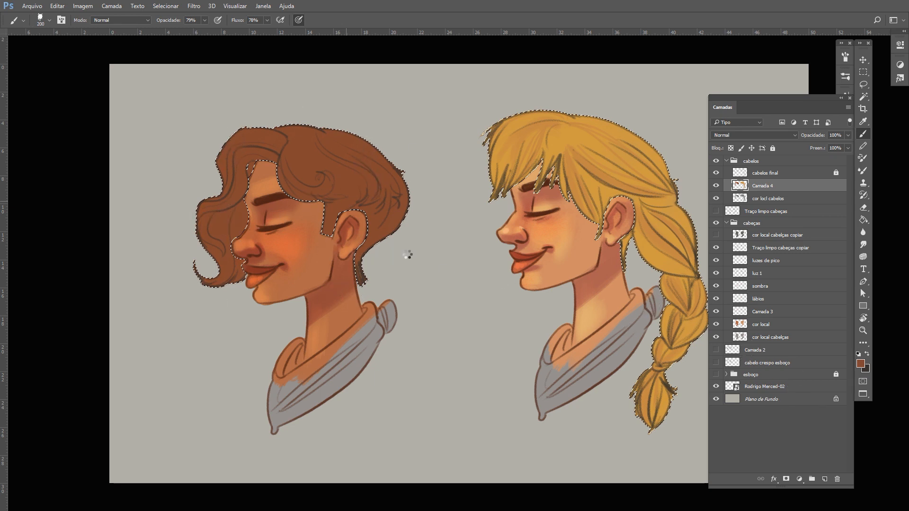
Set the foreground colour to a lighter brown, about #8c563d, and paint light strands on the short hair with a 46 px brush
key("i")
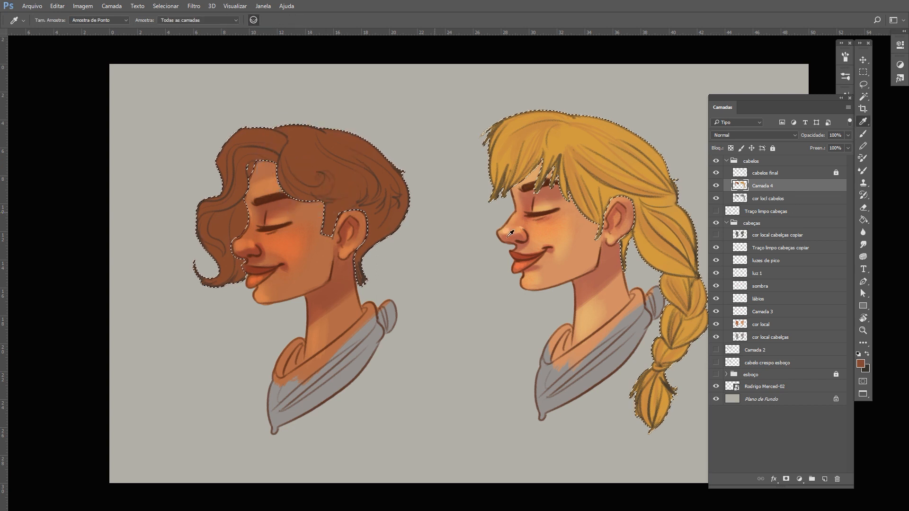
left_click(860, 363)
left_click_drag(464, 205, 461, 196)
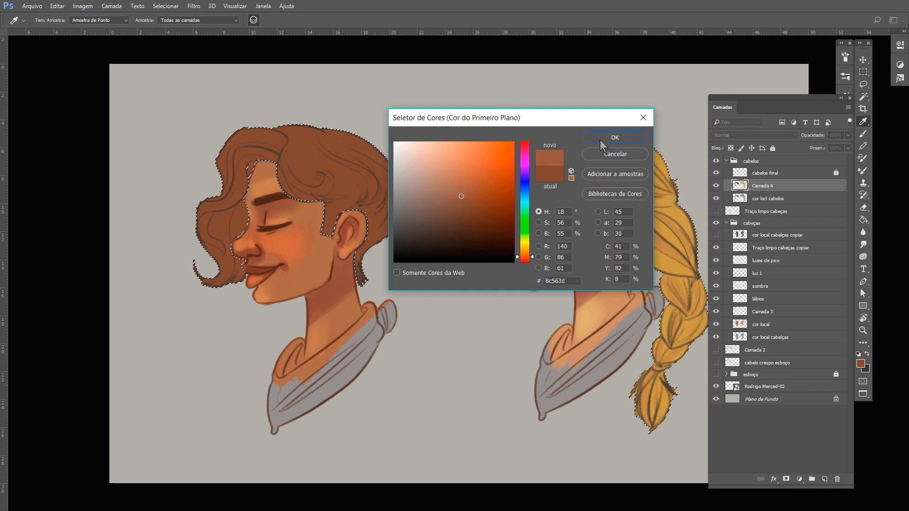
left_click(614, 138)
key("b")
right_click(365, 190)
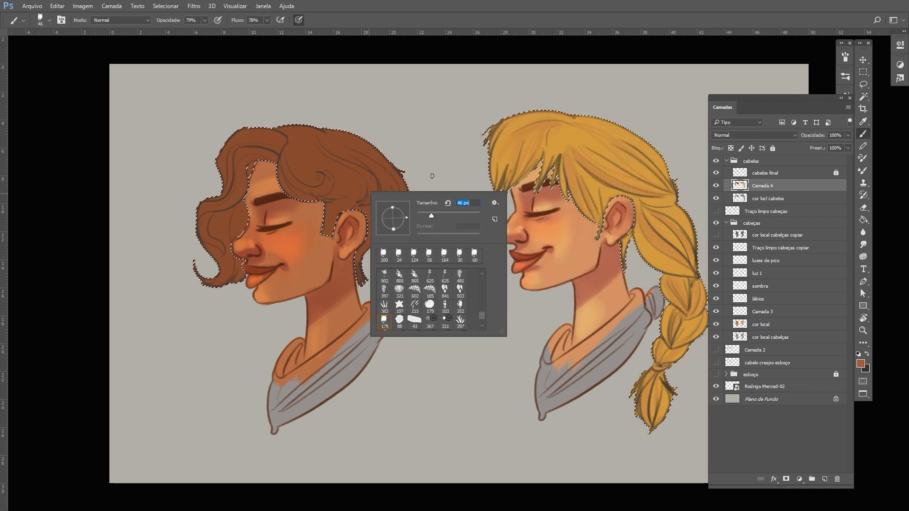
left_click(298, 175)
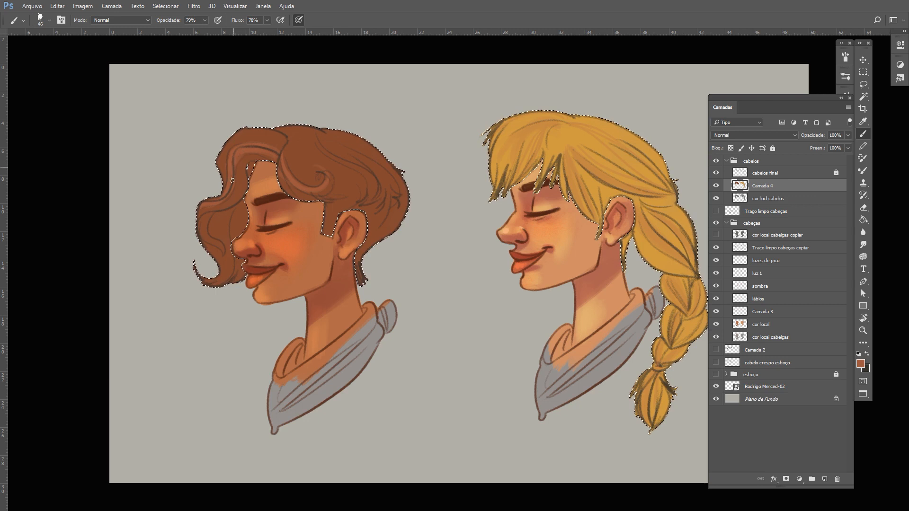
Paint further light strands and curls across the short hair, using brush sizes of 33, 65 and 28 px
right_click(268, 133)
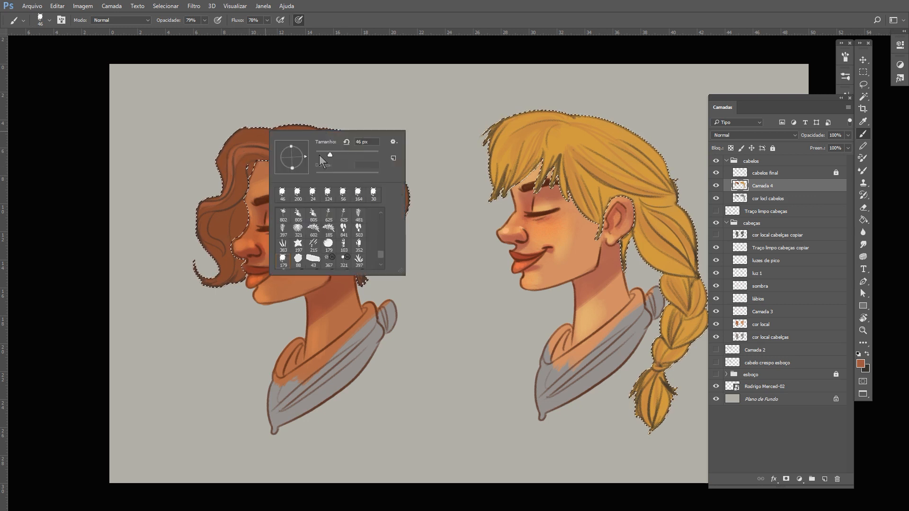
left_click_drag(329, 154, 326, 155)
key("Return")
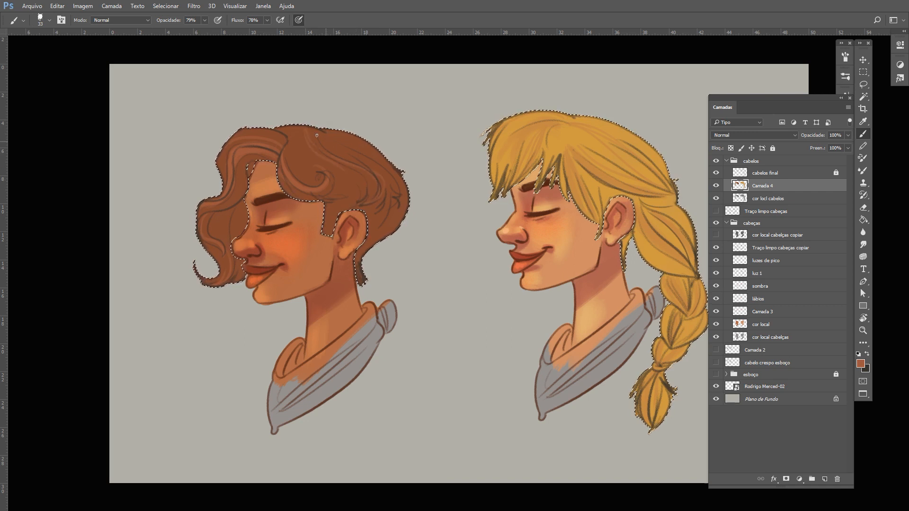
right_click(462, 181)
left_click_drag(456, 183, 464, 183)
key("Return")
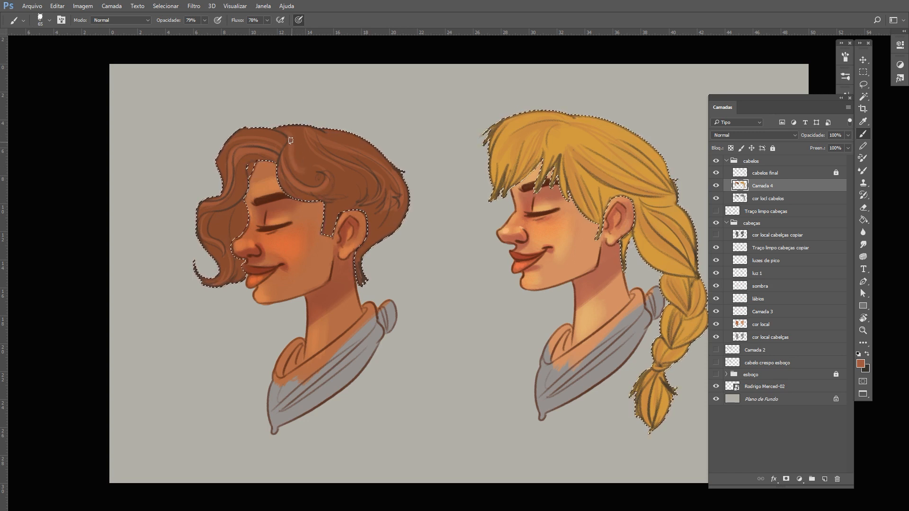
right_click(304, 124)
type("28")
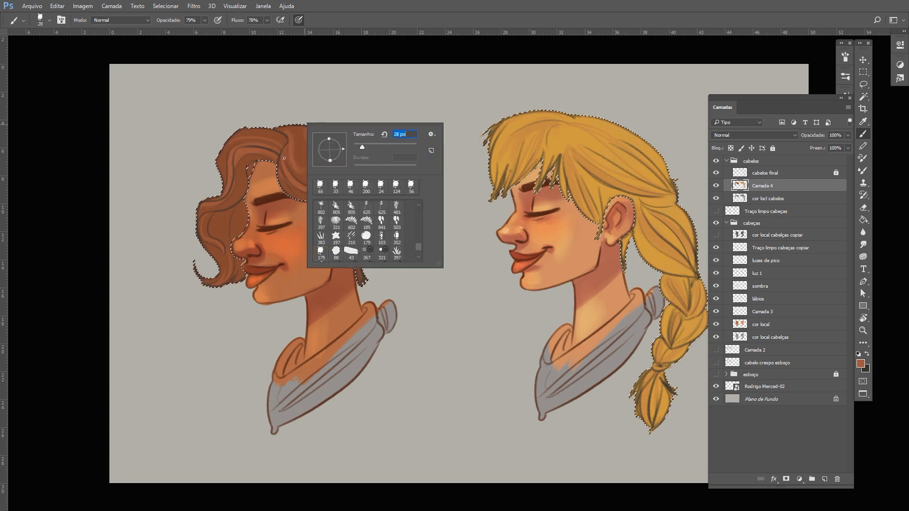
key("Return")
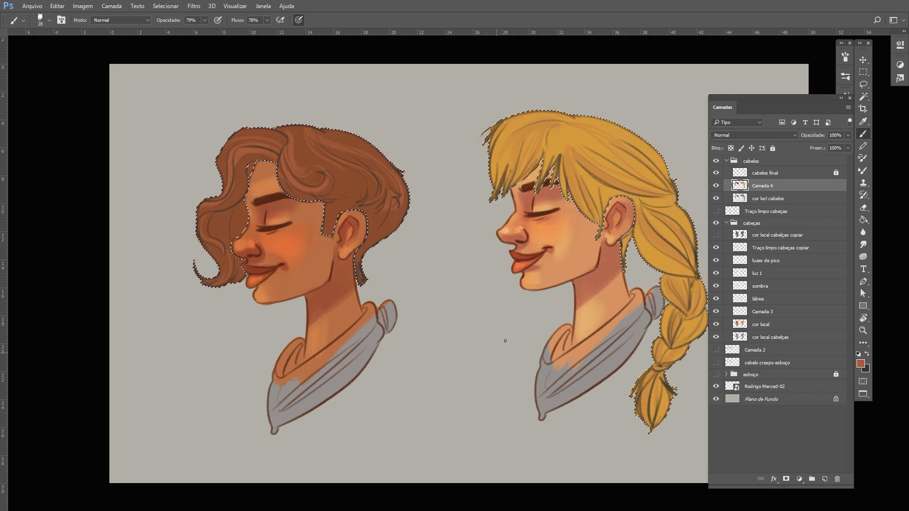
Set the foreground colour to a mid brown, about H 18, S 55, B 50, and add fine strands to the short hair
key("i")
left_click(349, 226)
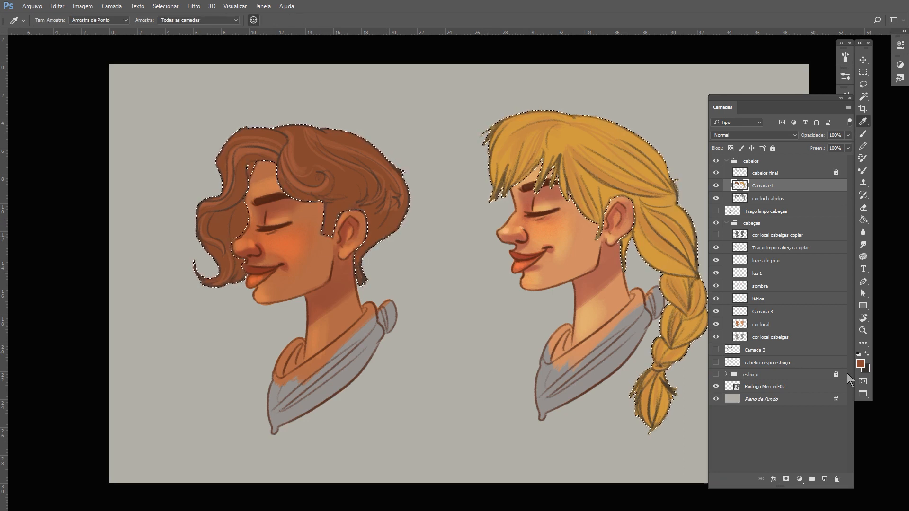
left_click(860, 363)
left_click(561, 265)
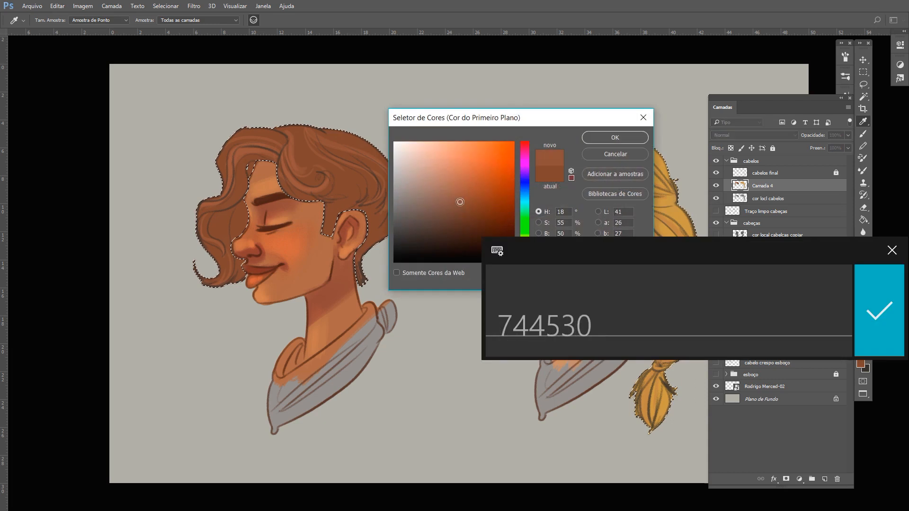
left_click(879, 310)
left_click(614, 137)
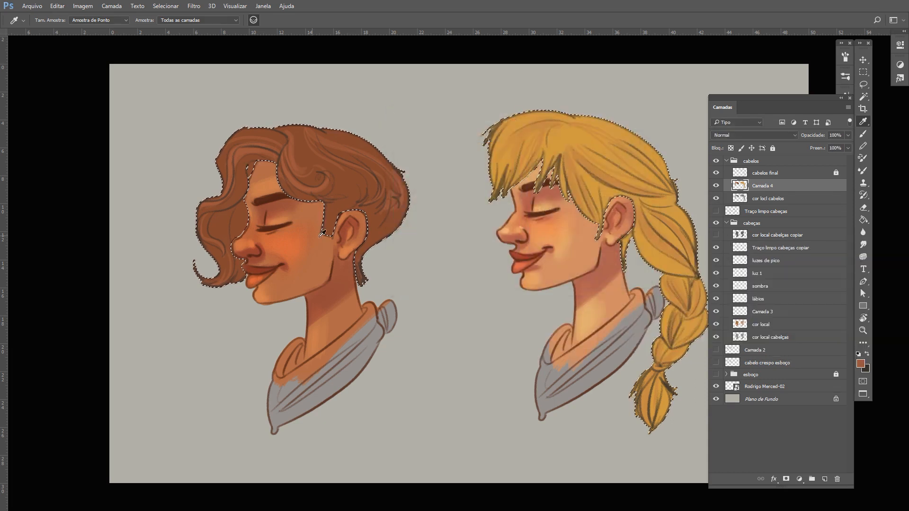
key("b")
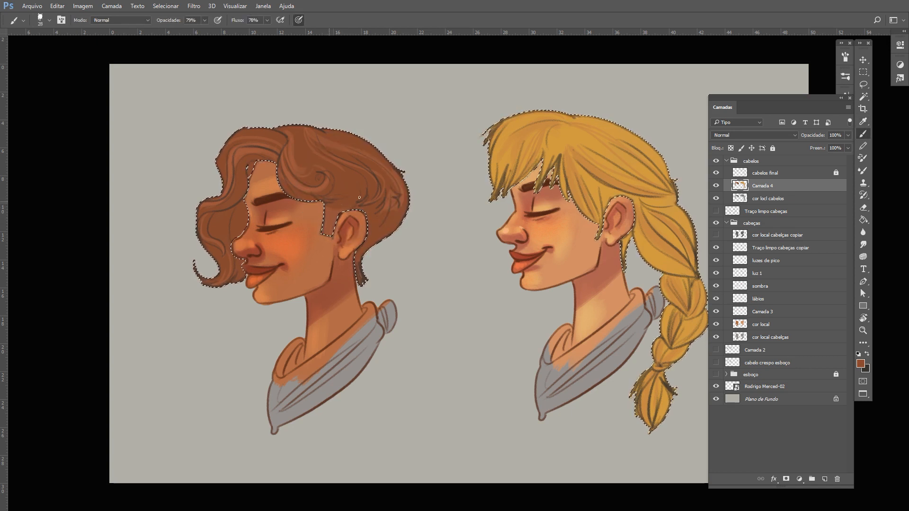
Show the "cor local cabelças copiar" silhouettes, hide the "Traço limpo cabeças copiar" line art, and load the Camada 4 hair as a selection
key("ctrl+d")
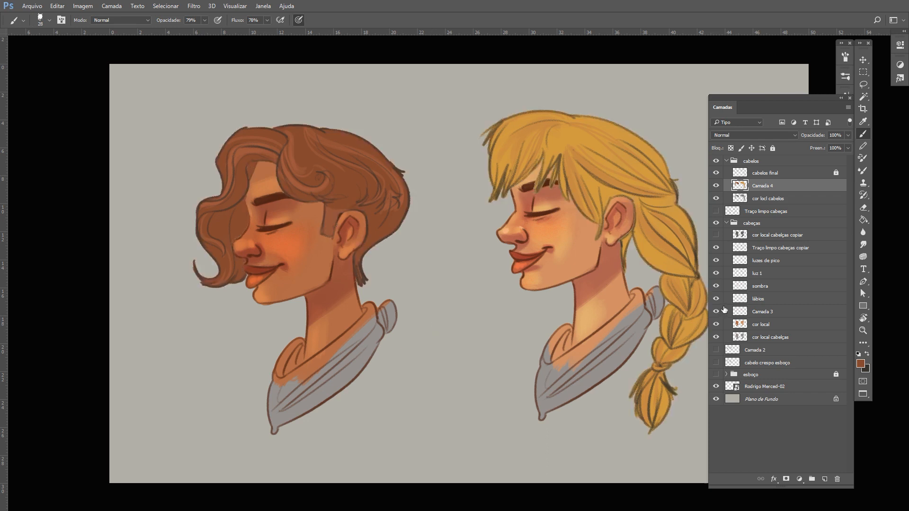
left_click(716, 235)
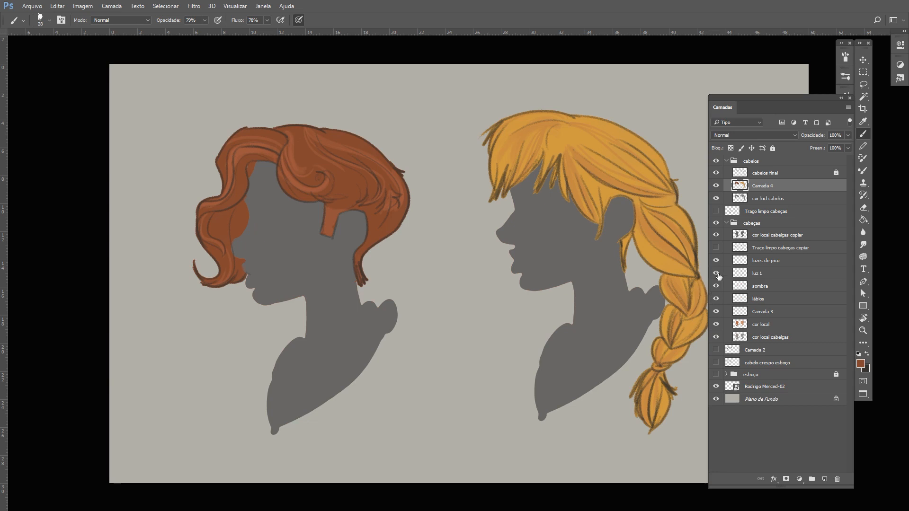
left_click(738, 187, "ctrl")
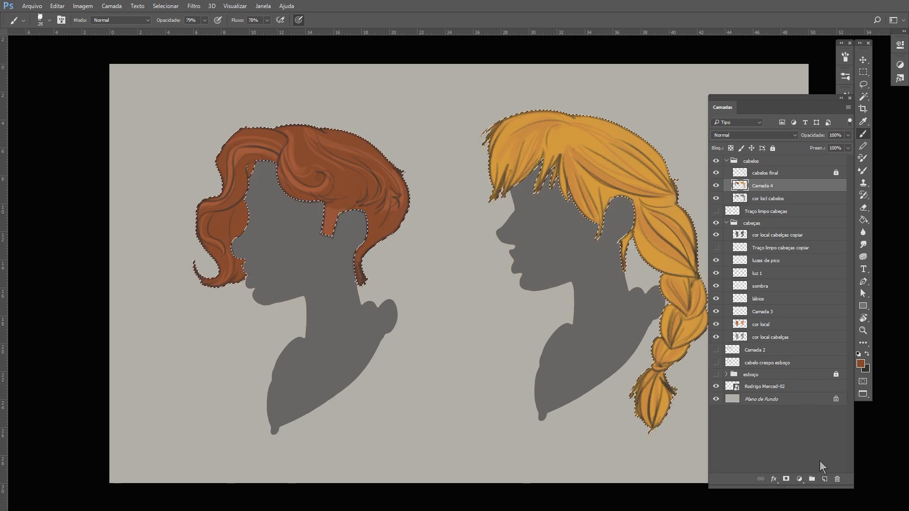
Add a new layer above Camada 4 and name it "sombra 1"
left_click(824, 479)
double_click(757, 185)
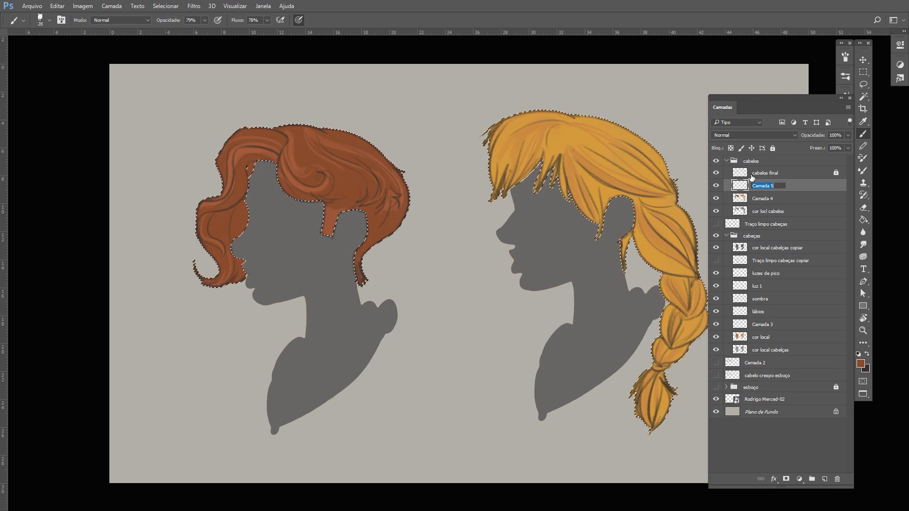
type("sombra")
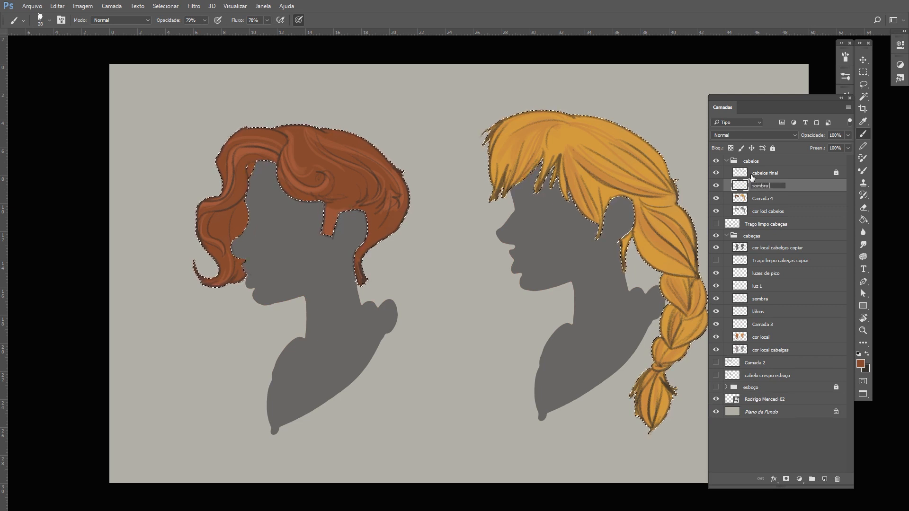
type(" 1")
key("Return")
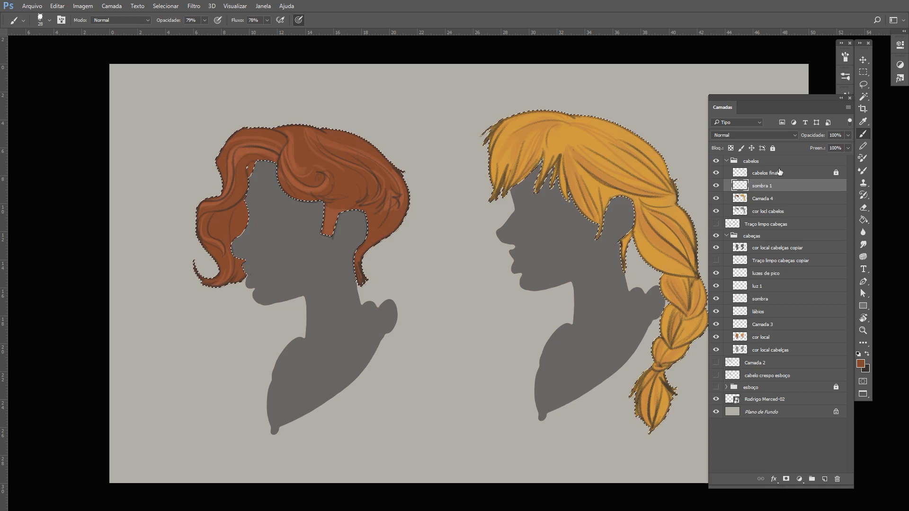
Set the foreground colour to a dusty pink, about #a9898b, for the hair shadows
key("alt")
left_click(861, 363)
left_click(525, 161)
left_click_drag(426, 199, 412, 183)
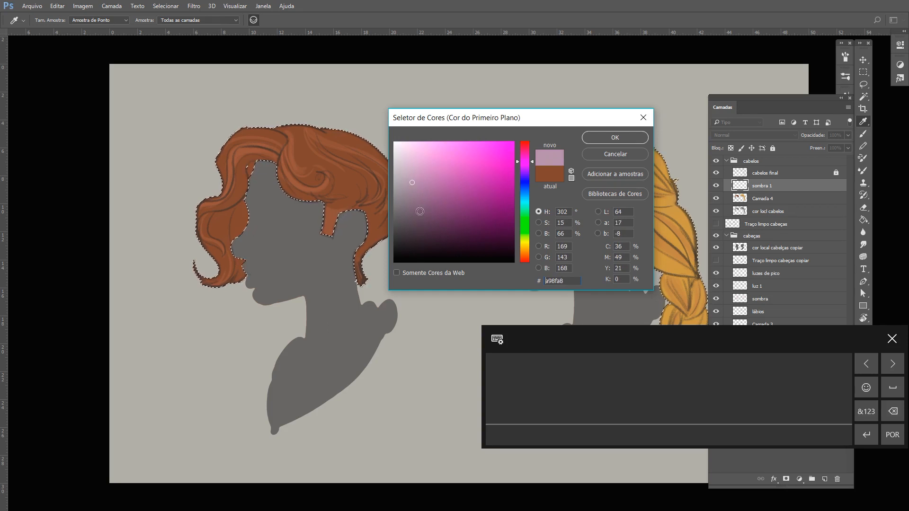
left_click_drag(525, 155, 524, 144)
left_click(416, 183)
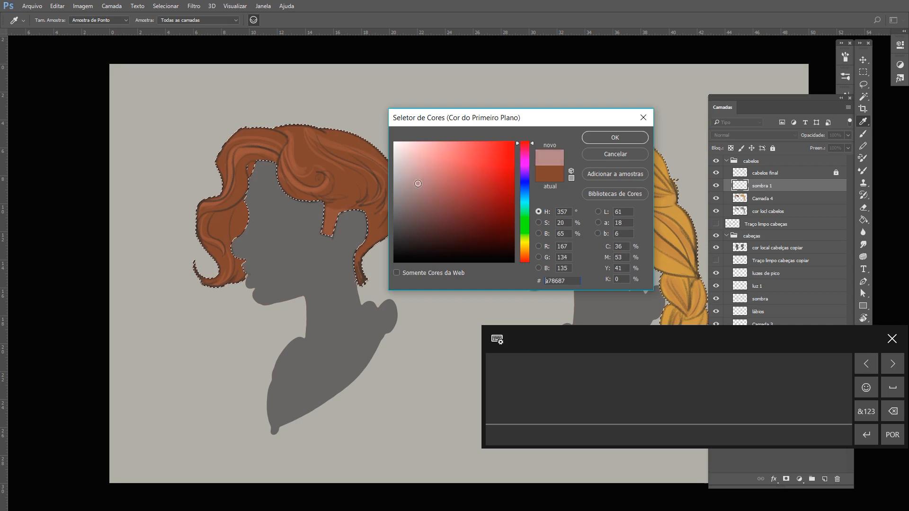
left_click(597, 135)
Enlarge the brush to 161 px and set its opacity and flow to 60%, keeping the dusty pink foreground colour
right_click(563, 156)
left_click_drag(580, 174, 615, 173)
key("Return")
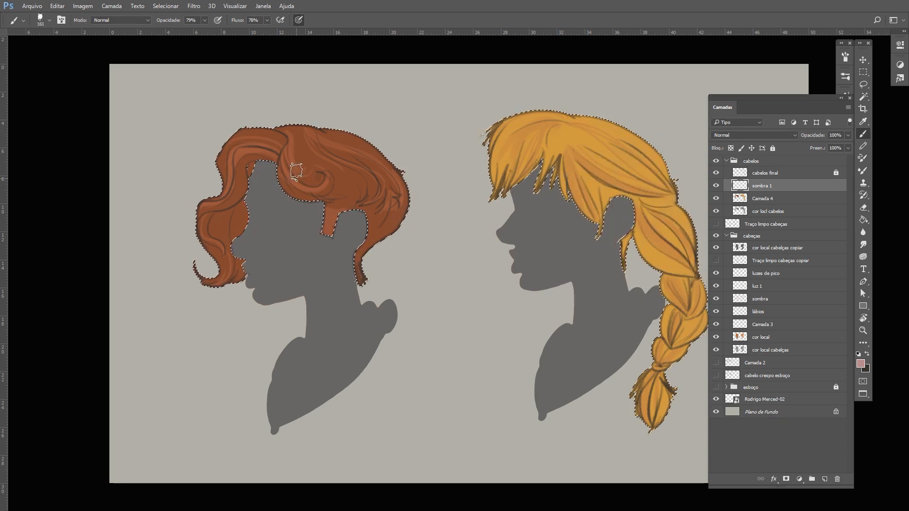
left_click(179, 20)
type("60")
key("Tab")
type("60")
left_click(861, 364)
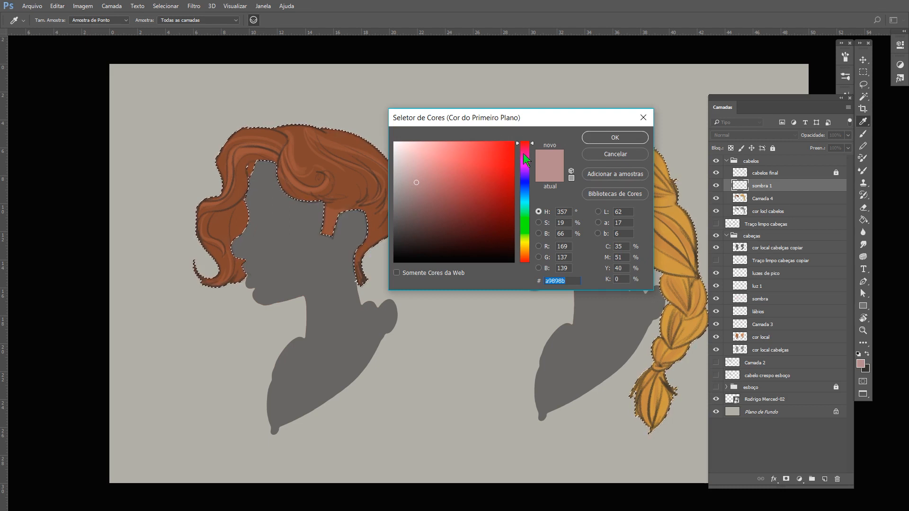
left_click(594, 138)
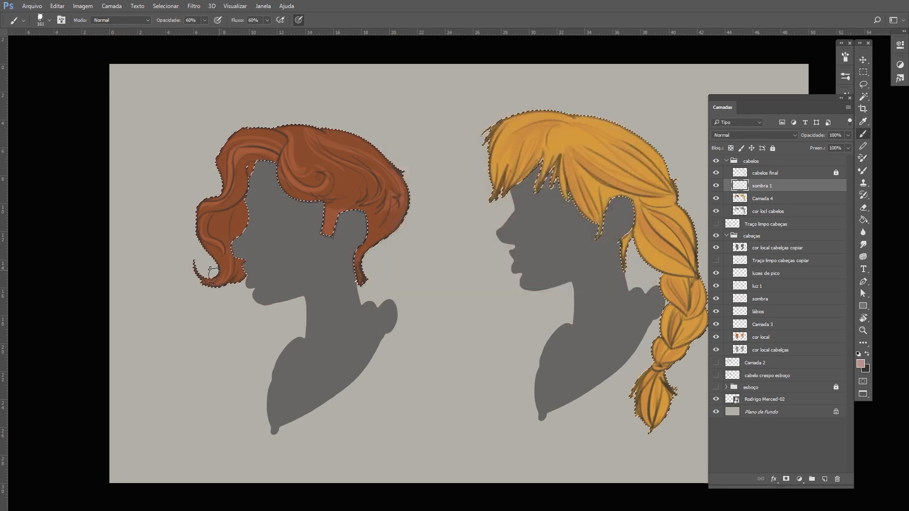
Set the "sombra 1" layer's blending mode to Multiply and paint pink shadows over the inner and lower hair of both heads
left_click(752, 135)
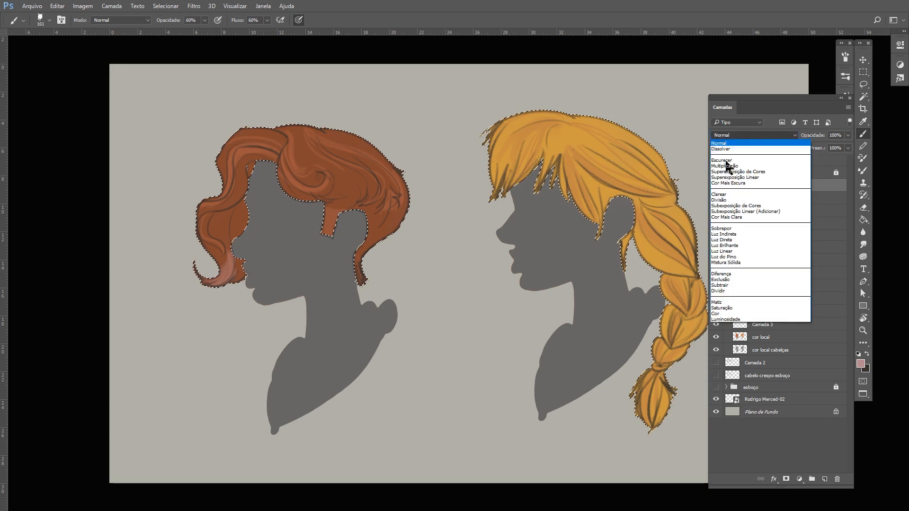
left_click(725, 166)
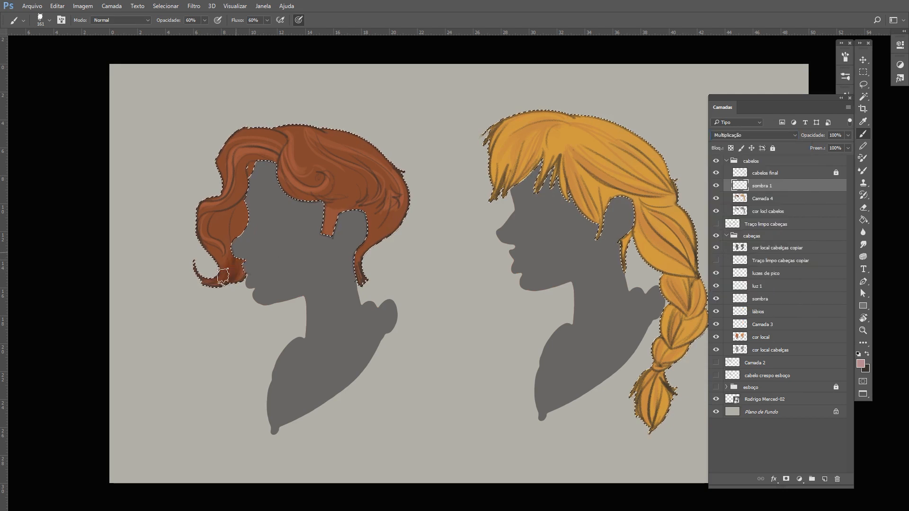
mouse_move(198, 281)
left_mouse_down()
mouse_move(234, 232)
mouse_move(209, 267)
mouse_move(240, 212)
mouse_move(210, 268)
mouse_move(239, 207)
mouse_move(237, 251)
mouse_move(205, 270)
left_mouse_up()
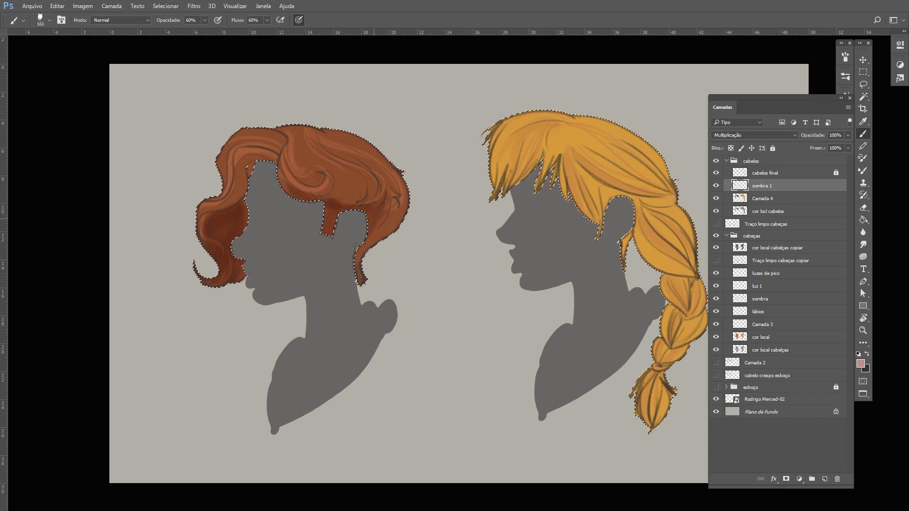
left_click_drag(383, 209, 319, 197)
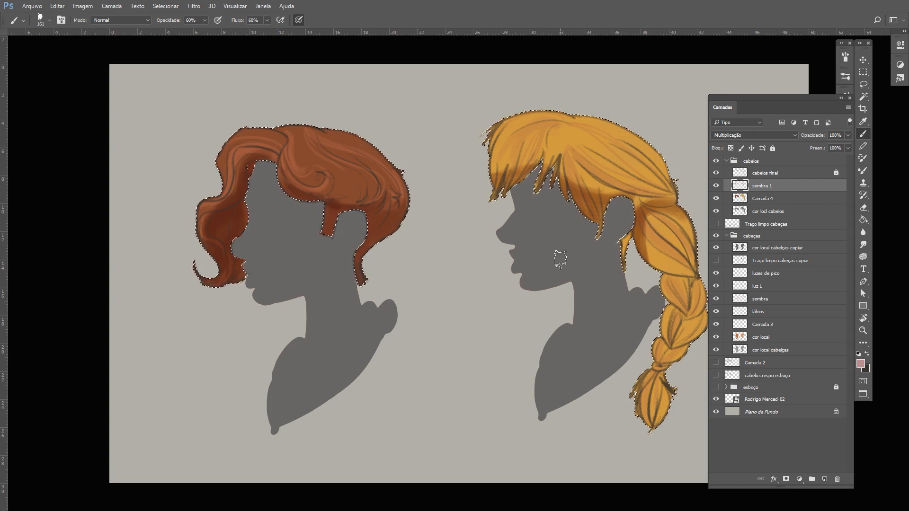
Change the foreground colour to a blue-grey, about #96a1b3, and paint shadows on the front curl and the side of the short hair
left_click(860, 364)
type("9")
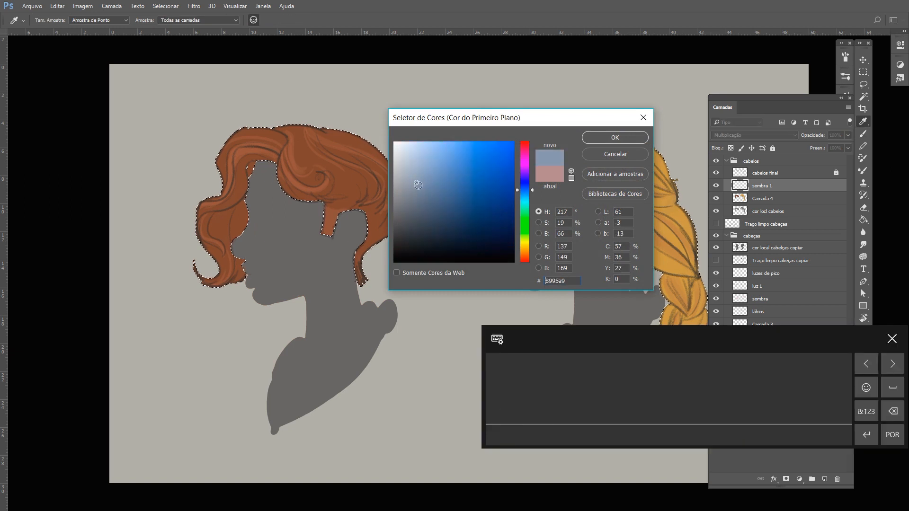
type("9a3b5a0a9b9")
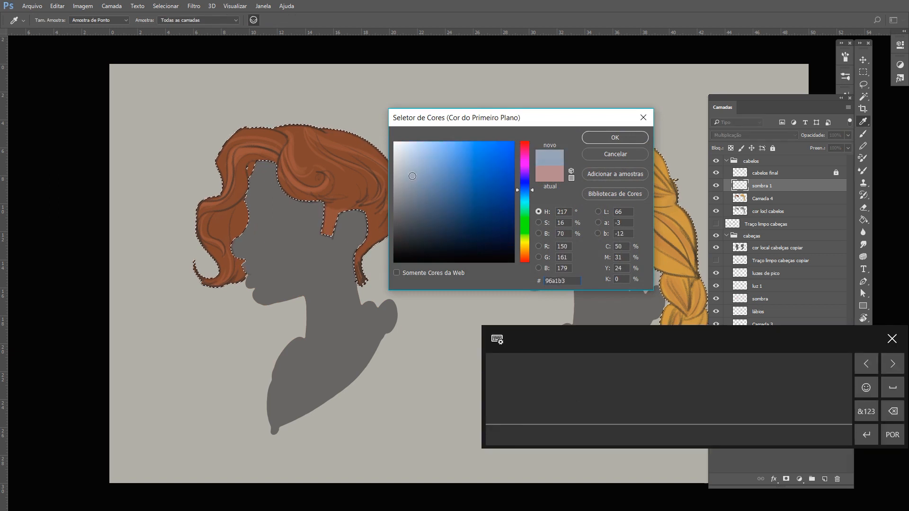
left_click(605, 138)
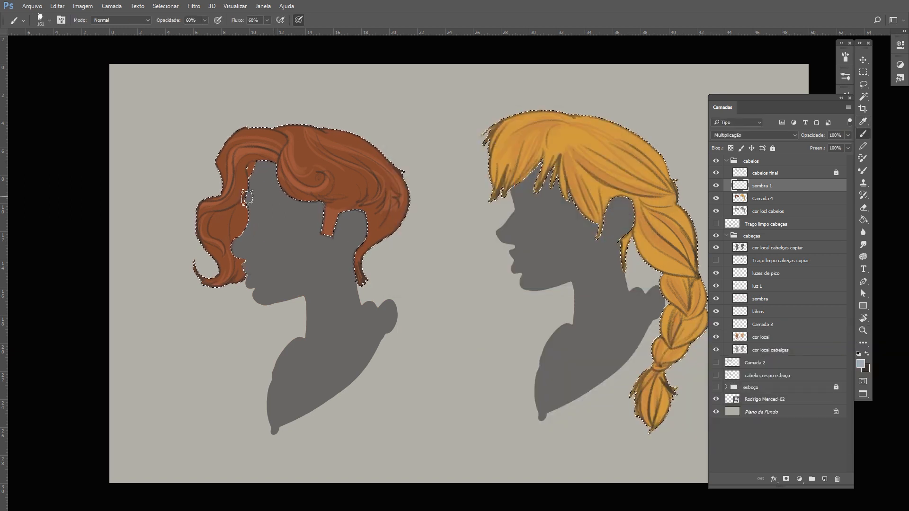
mouse_move(241, 222)
left_mouse_down()
mouse_move(229, 245)
mouse_move(247, 201)
mouse_move(243, 182)
mouse_move(280, 179)
mouse_move(275, 174)
mouse_move(351, 208)
mouse_move(336, 212)
mouse_move(367, 235)
mouse_move(397, 213)
left_mouse_up()
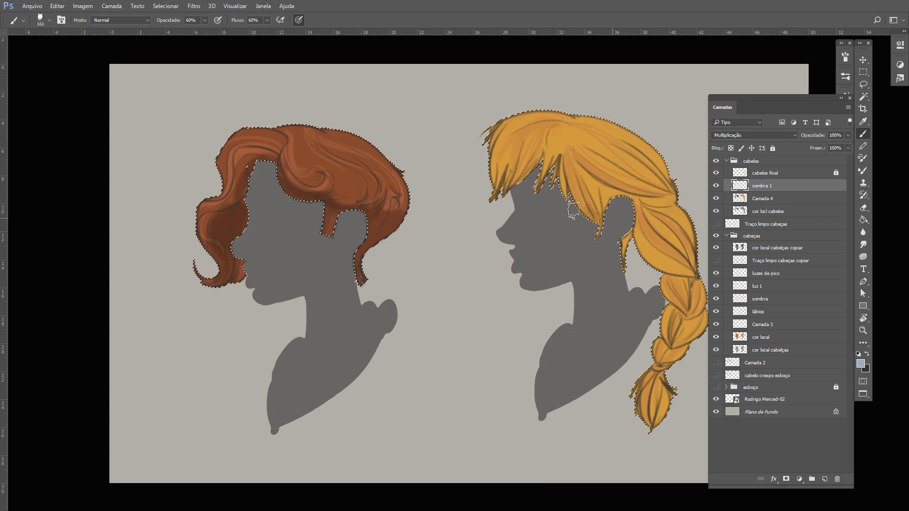
Change the foreground colour to a light lilac, #c5a6c6, and paint a shadow inside the front curl of the short hair
mouse_move(558, 191)
left_mouse_down()
mouse_move(620, 214)
mouse_move(573, 193)
mouse_move(596, 215)
mouse_move(585, 209)
mouse_move(558, 168)
mouse_move(630, 214)
mouse_move(558, 164)
mouse_move(482, 197)
mouse_move(544, 165)
mouse_move(496, 174)
mouse_move(625, 212)
mouse_move(674, 205)
mouse_move(651, 208)
mouse_move(641, 249)
mouse_move(645, 210)
mouse_move(629, 258)
left_mouse_up()
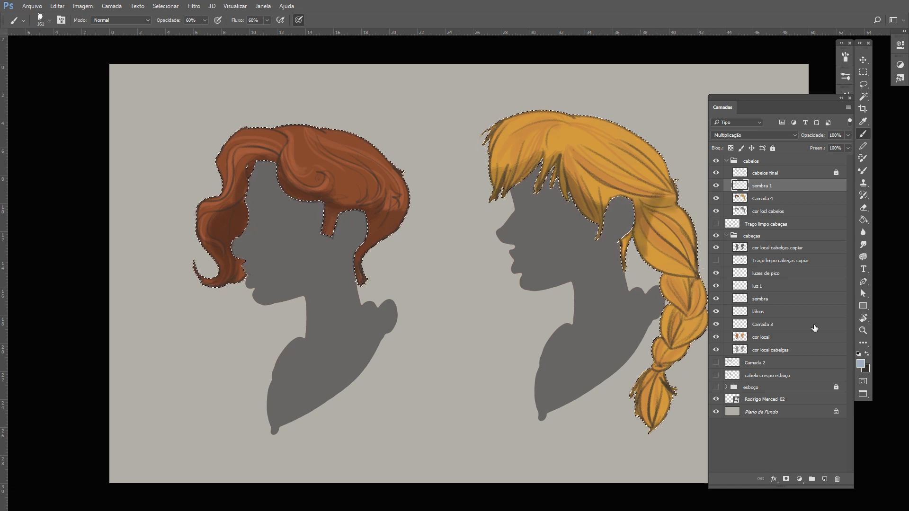
left_click(860, 365)
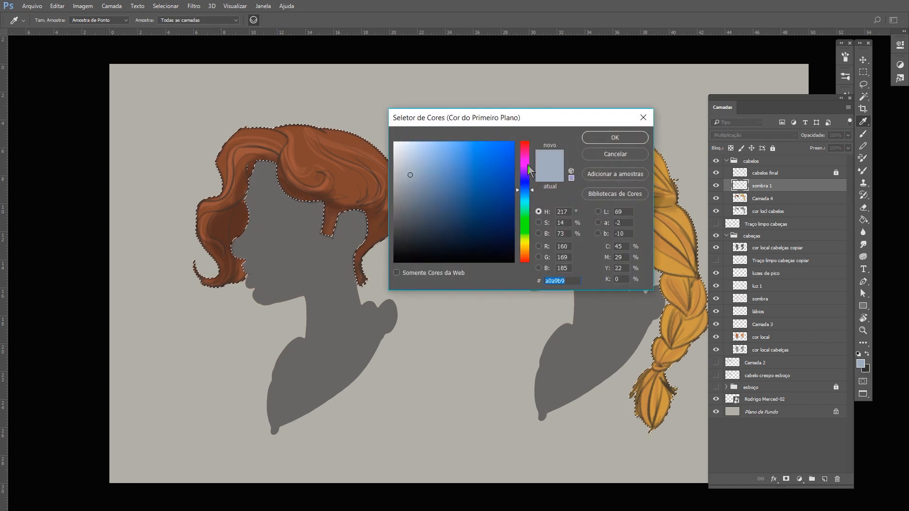
left_click(525, 162)
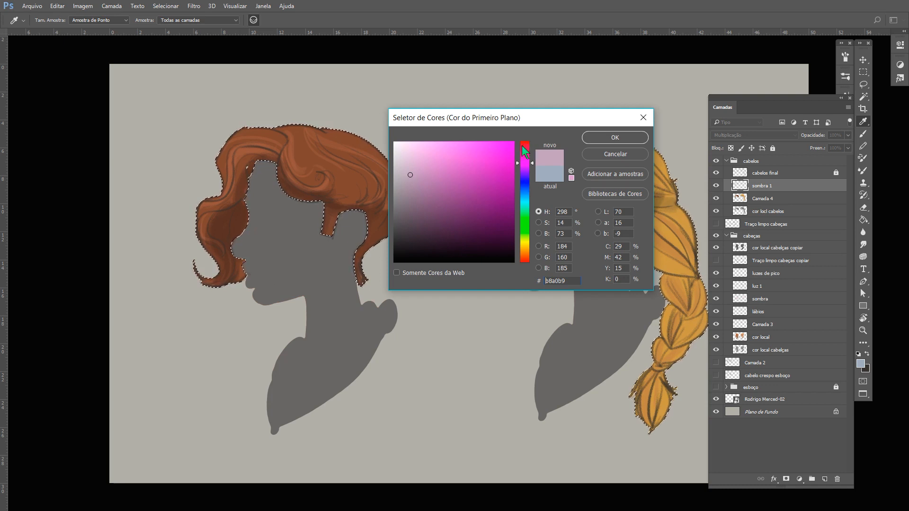
left_click_drag(411, 172, 412, 170)
left_click(605, 138)
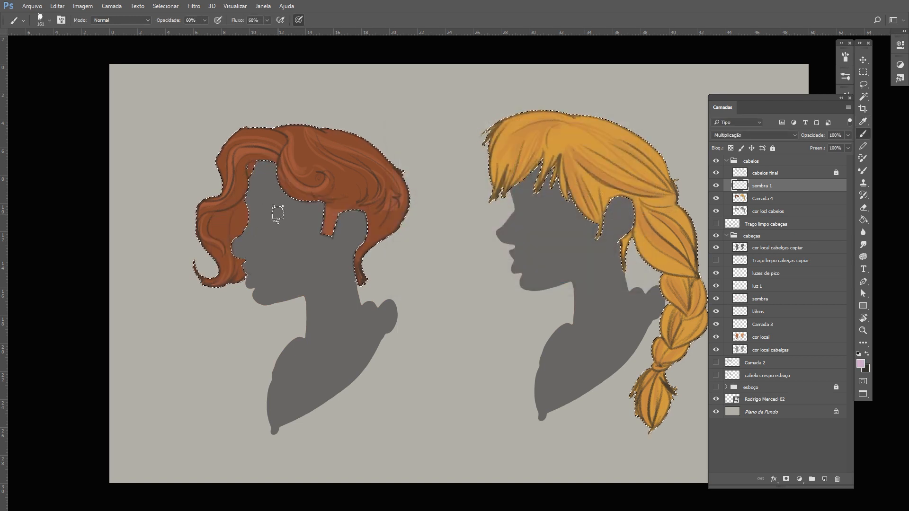
left_click_drag(230, 247, 237, 231)
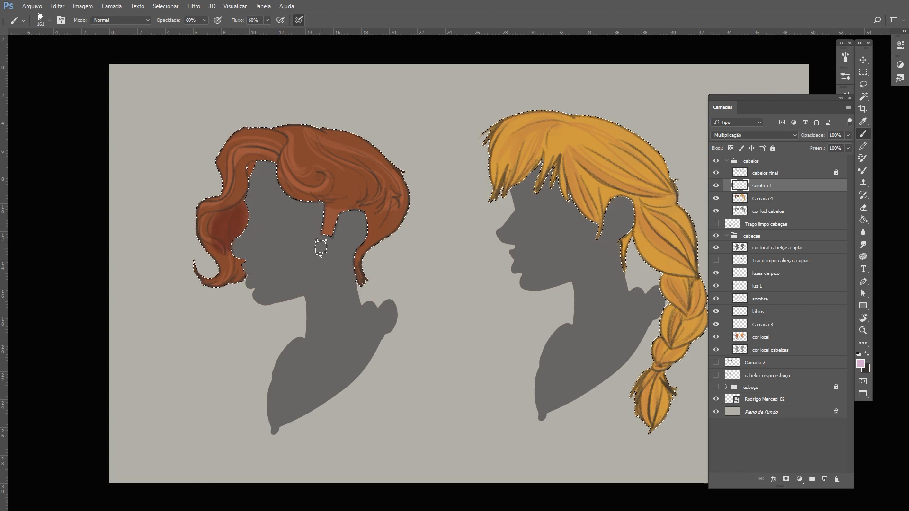
Shift the foreground colour to a paler greyish pink and shade the front curl, side and nape of the short hair, erasing excess shadow
left_click(859, 363)
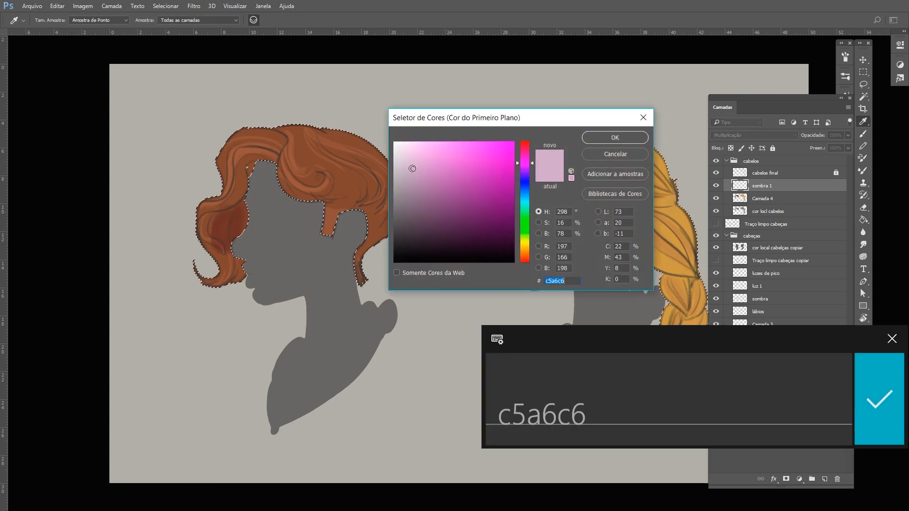
left_click(615, 137)
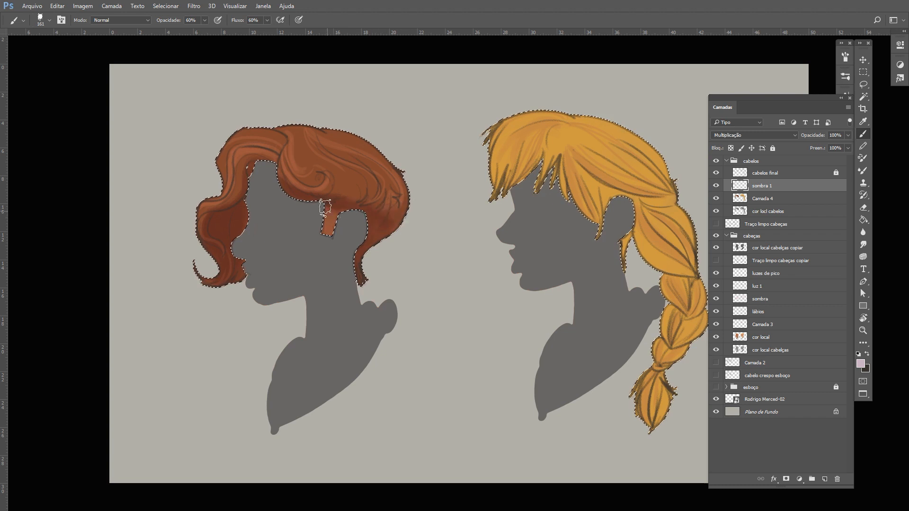
key("e")
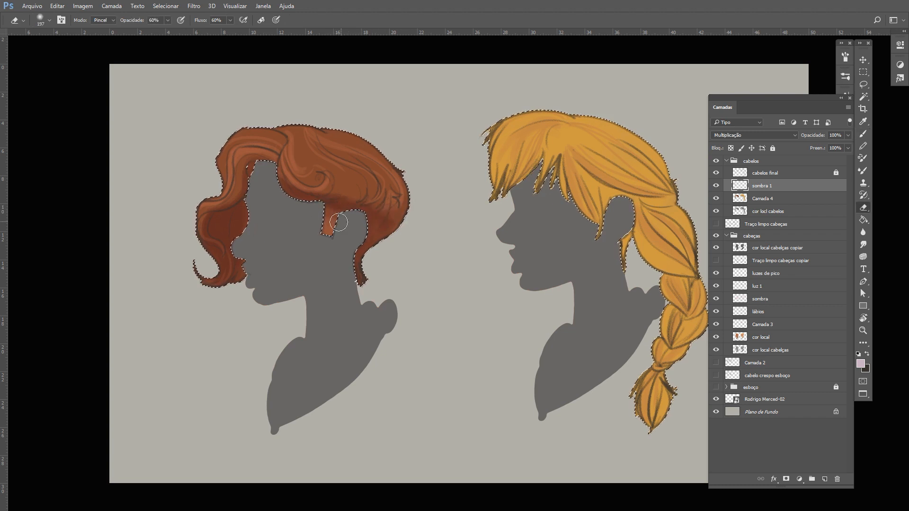
key("b")
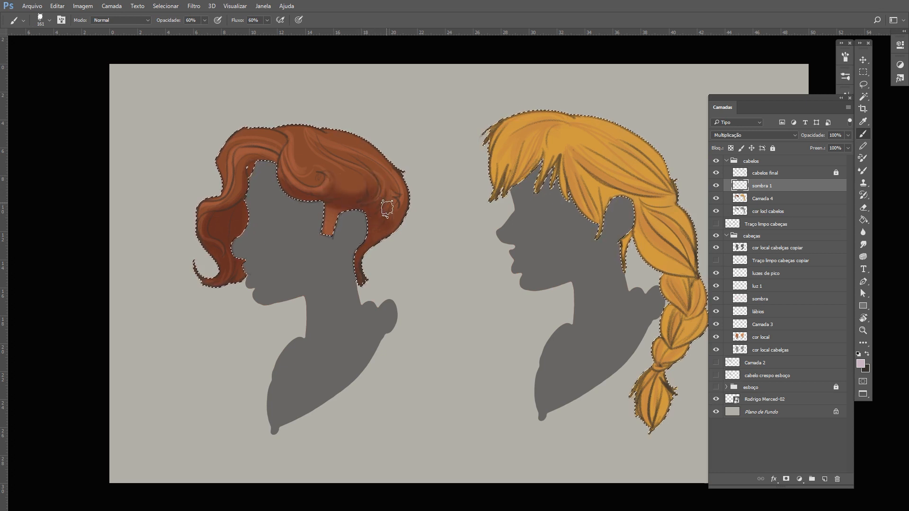
Set the brush size to 43 px and paint fine shadow strands at the back of the short hair
right_click(397, 159)
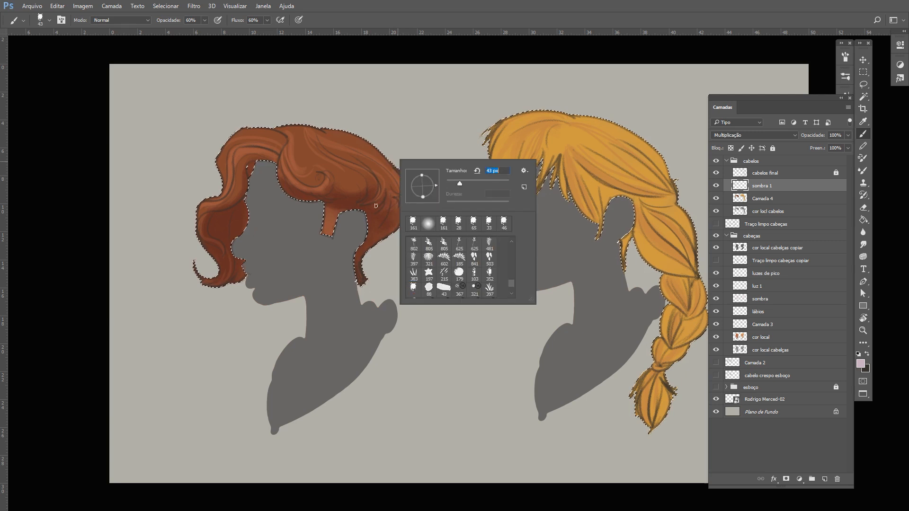
type("43")
key("Return")
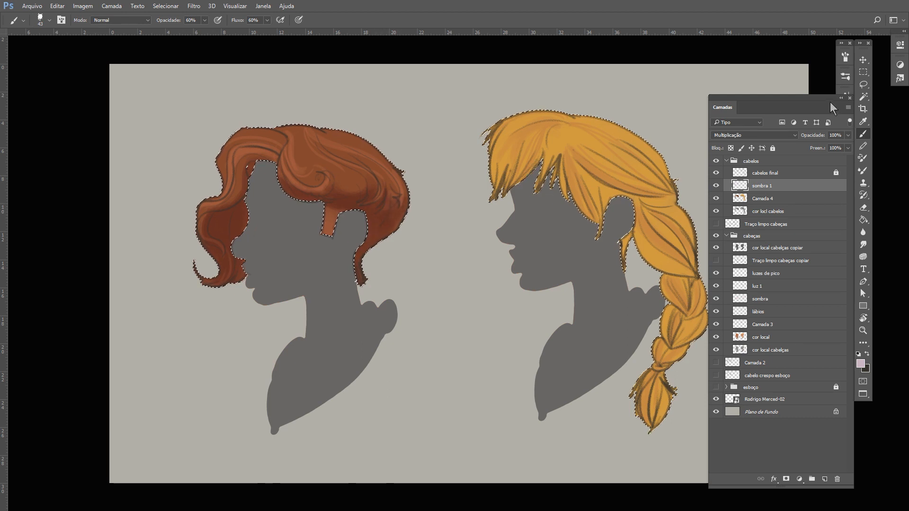
key("F7")
left_click(402, 208, "ctrl")
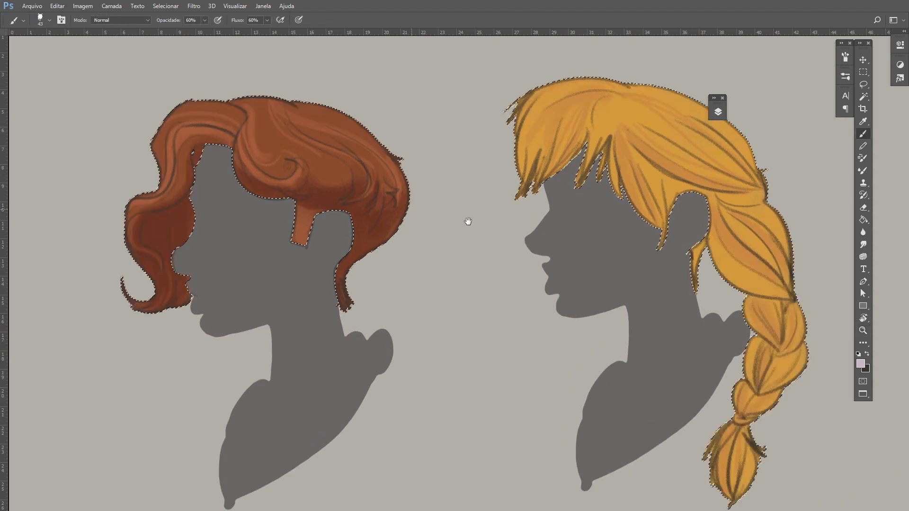
left_click_drag(469, 221, 559, 237)
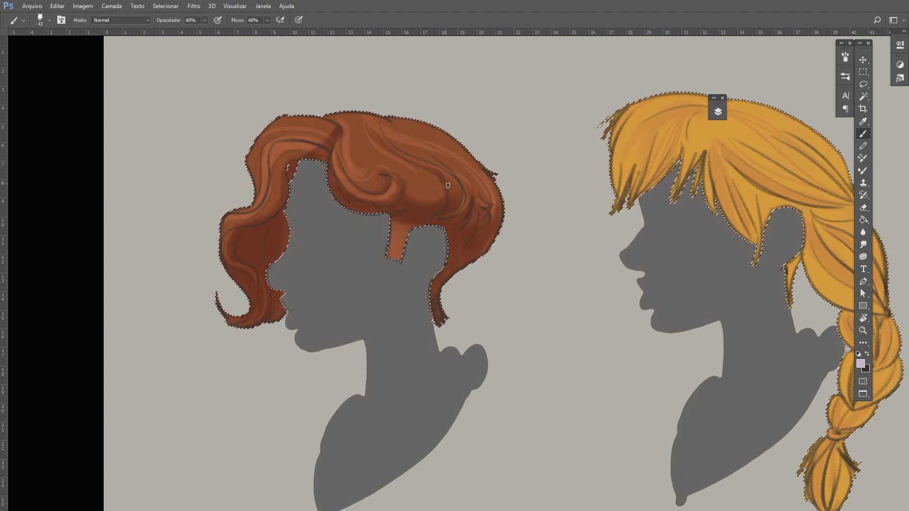
Set the brush size to 89 px and paint broader flowing shadows across the crown of the short hair
right_click(513, 206)
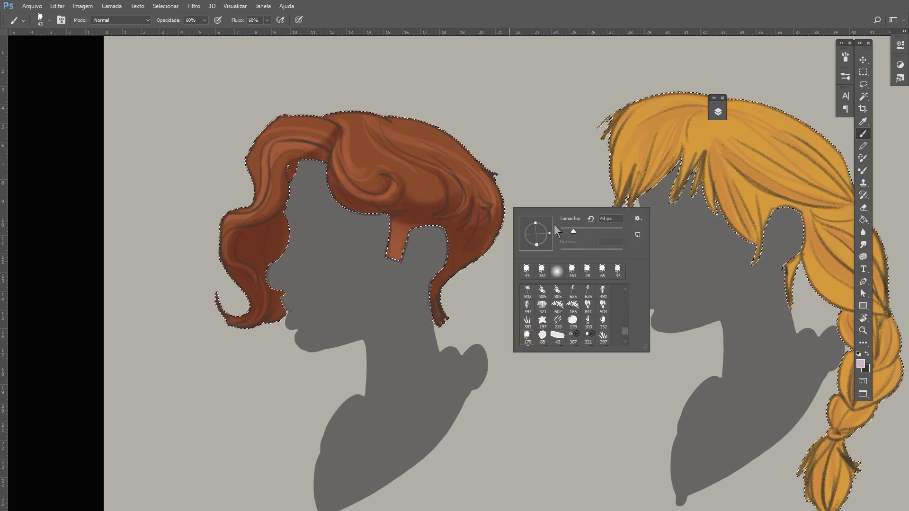
left_click(586, 230)
left_click(590, 197)
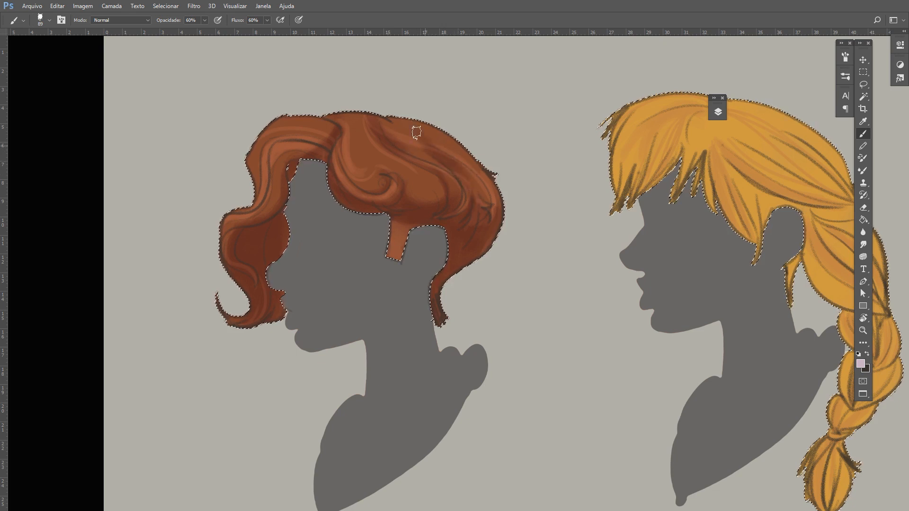
key("e")
key("b")
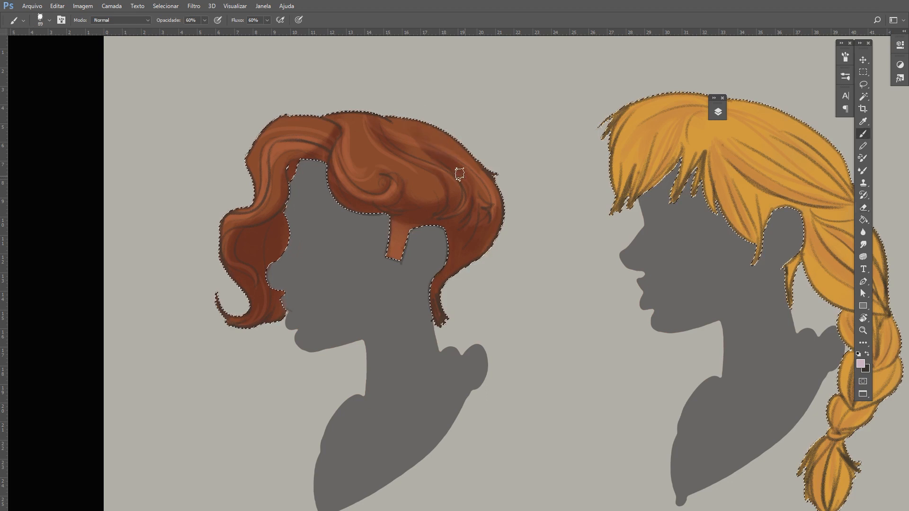
Reduce the brush size to 49 px for finer shadow strands in the short hair
right_click(483, 171)
left_click_drag(561, 200, 554, 201)
key("Return")
Check the hair against the painted faces with the grey silhouettes hidden and "Traço limpo cabeças copiar" shown, and bring the silhouettes back
left_click(717, 111)
left_click(569, 243)
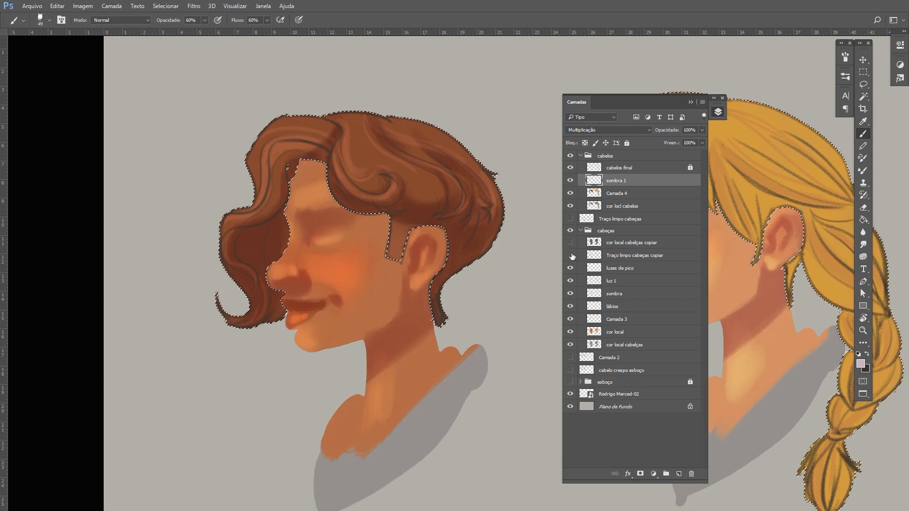
left_click(570, 255)
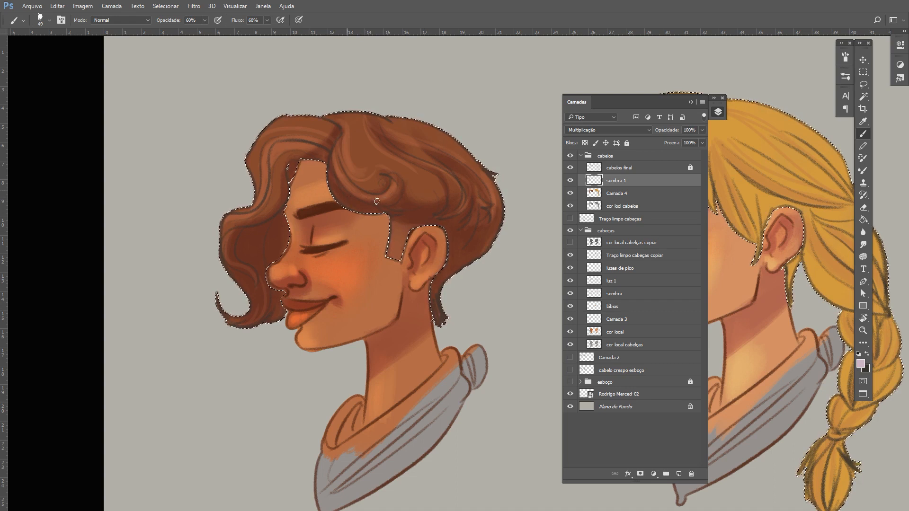
left_click(570, 232)
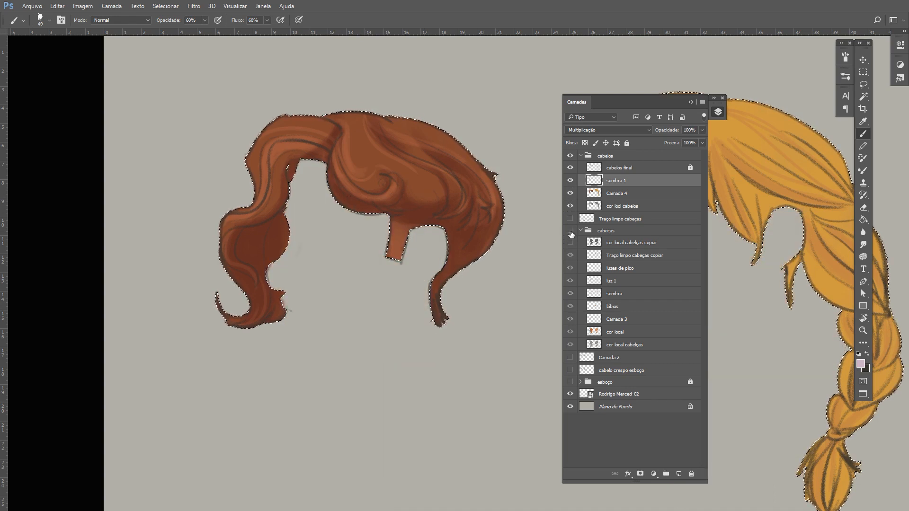
left_click(570, 231)
left_click(570, 243)
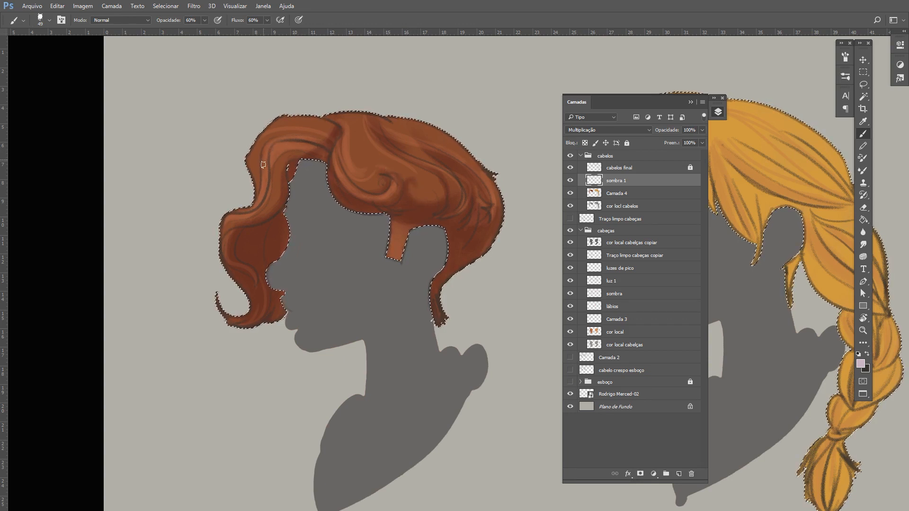
Paint narrow shadow strands along the front wave and outer curl of the short hair
key("e")
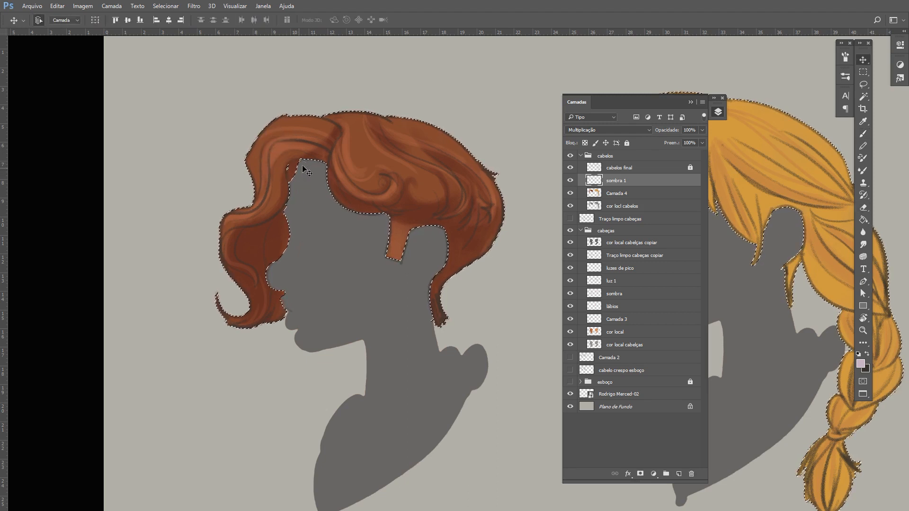
key("b")
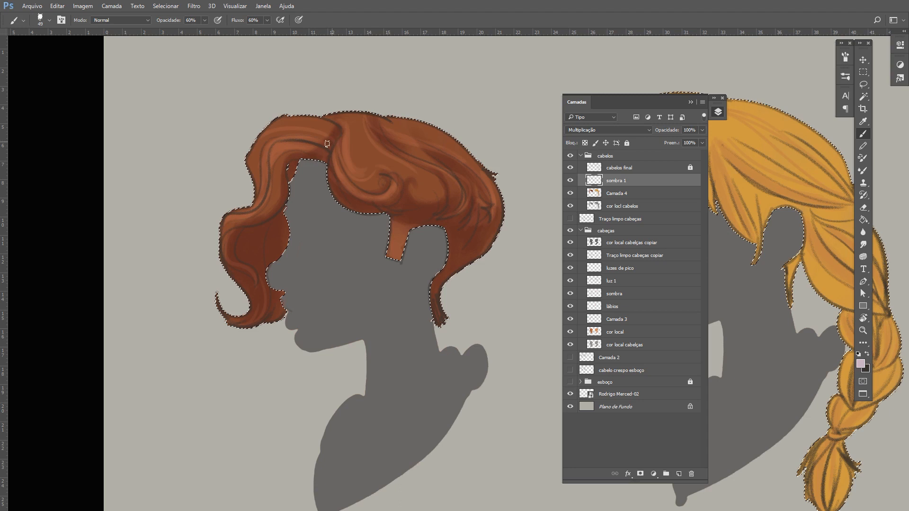
left_click_drag(276, 196, 284, 208)
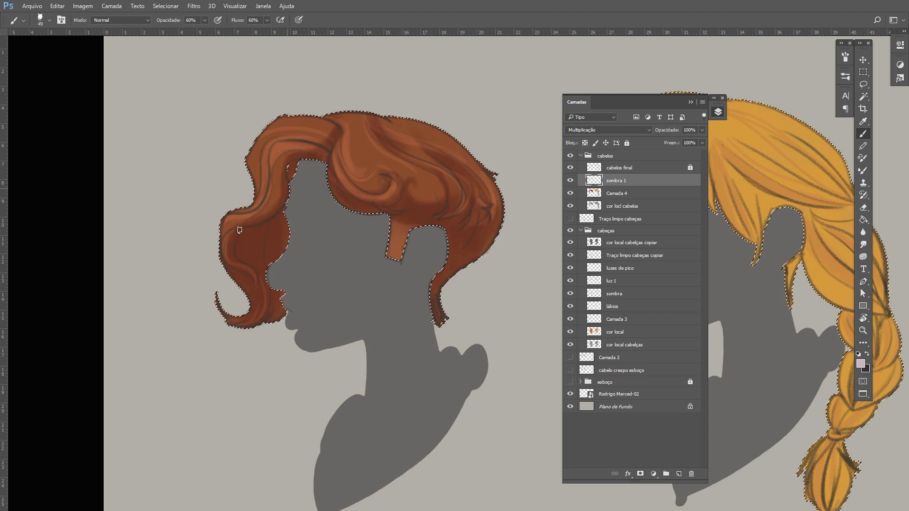
Set the brush size to 170 px and paint broad shadows on the side of the blonde hair and the uppermost braid section
left_click(691, 102)
key("ctrl+d")
left_click_drag(485, 207, 289, 195)
key("ctrl+shift+d")
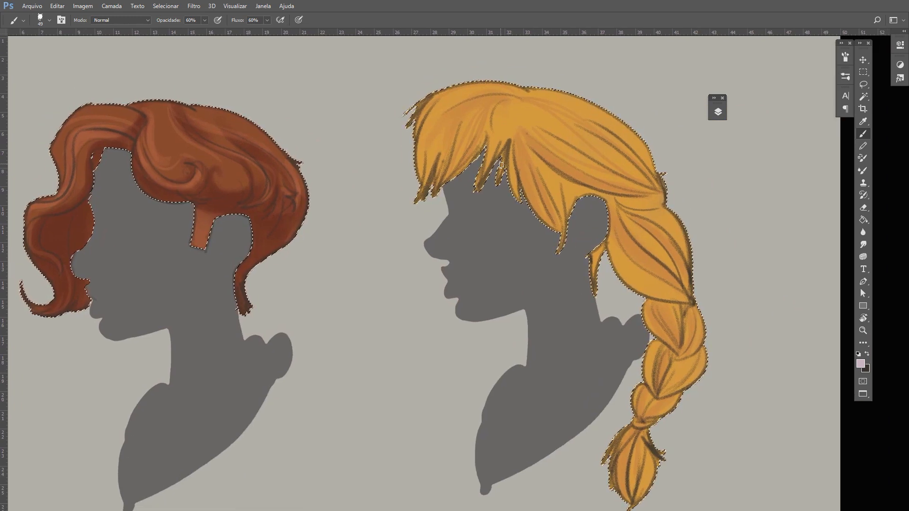
right_click(503, 166)
left_click_drag(566, 188, 595, 184)
key("Return")
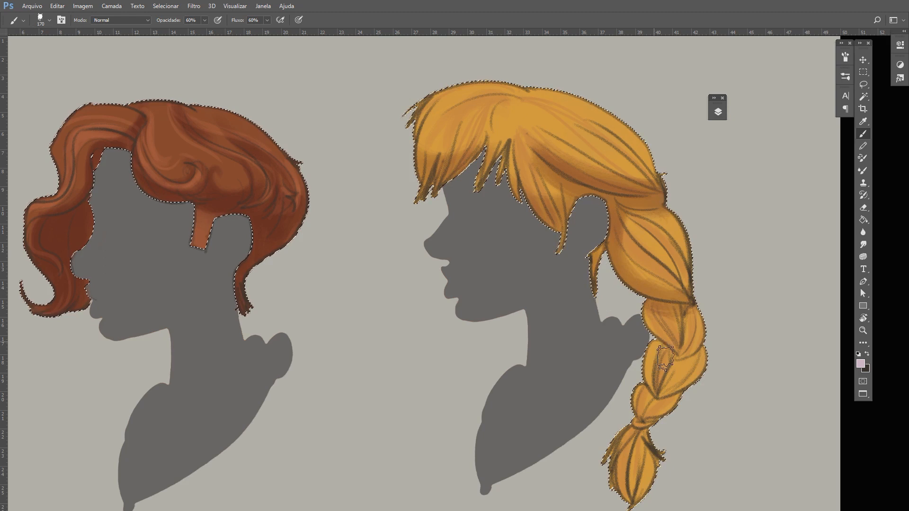
Shade the braid segments and tail with a 77 px brush, and add thin strands to the uppermost braid section with a 33 px brush
right_click(708, 294)
left_click(776, 313)
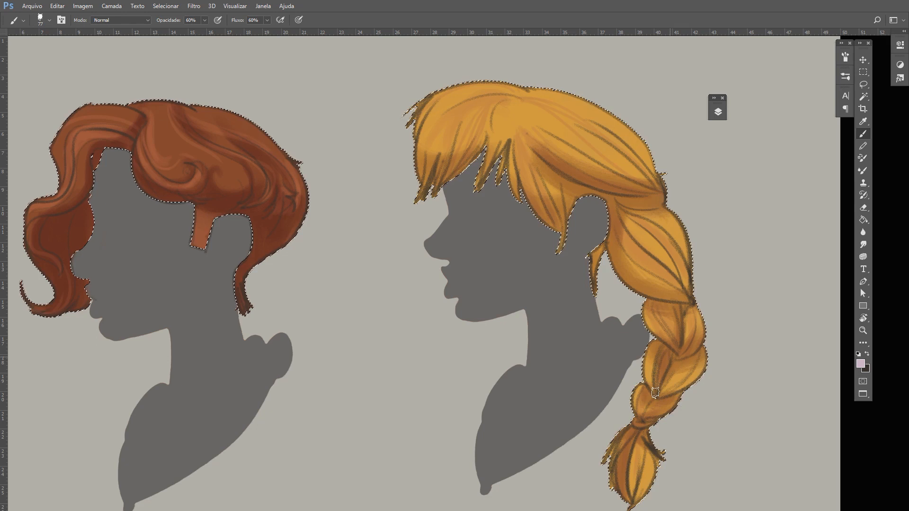
right_click(687, 357)
left_click_drag(761, 346, 720, 351)
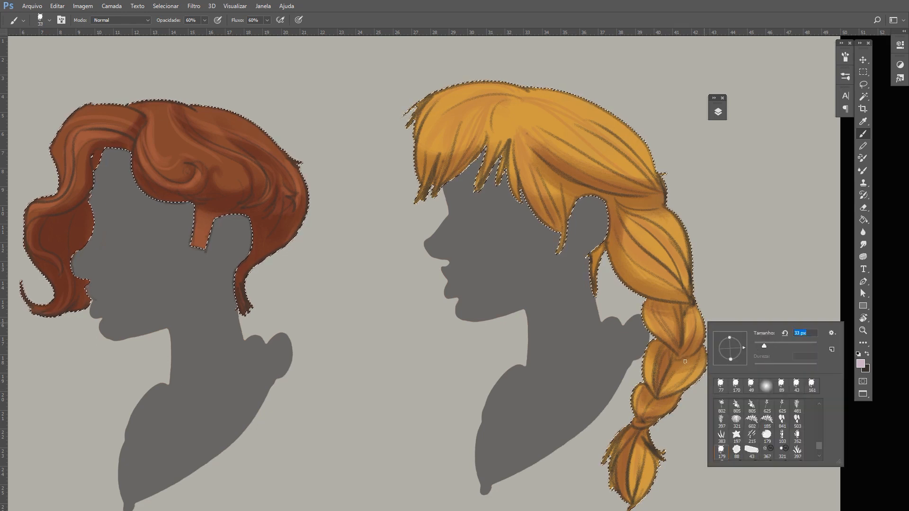
key("Return")
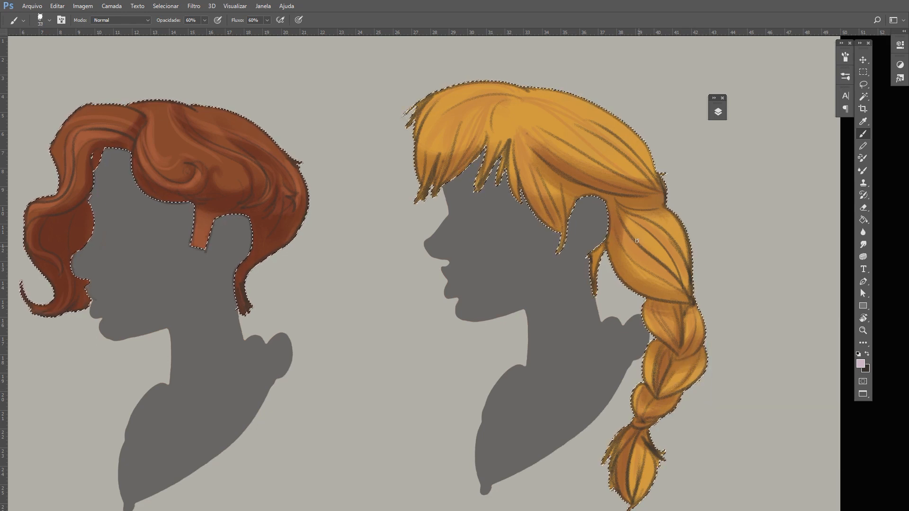
left_click_drag(619, 217, 685, 298)
left_click_drag(637, 223, 687, 297)
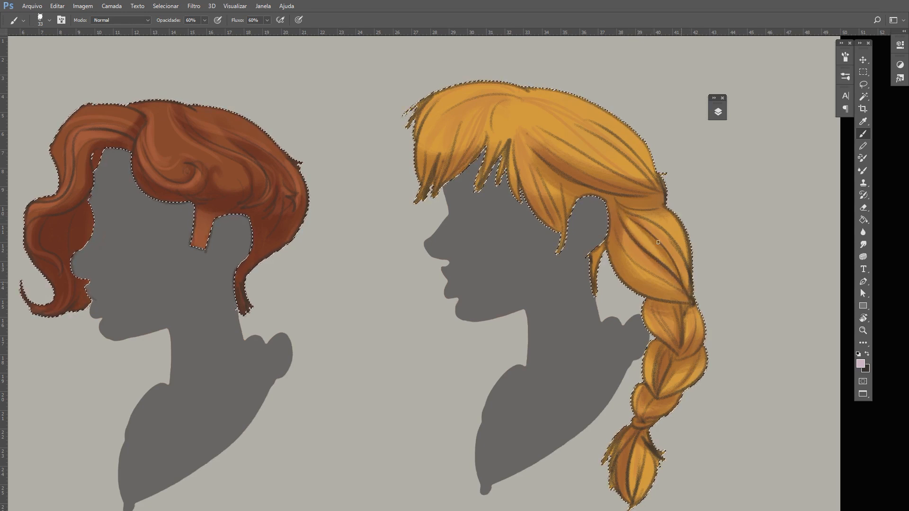
Shade the crown of the blonde hair with a 123 px brush and refine crown and fringe strands with a 46 px brush, erasing excess
right_click(648, 193)
double_click(723, 213)
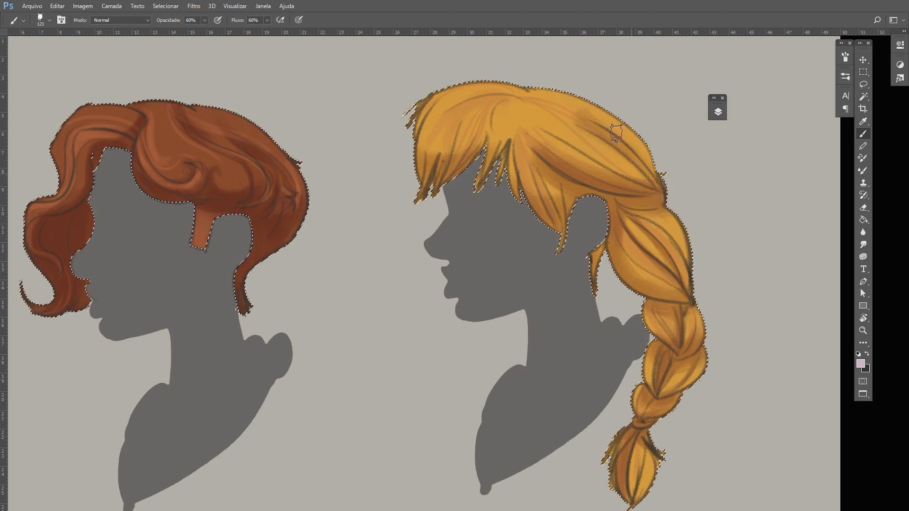
right_click(623, 117)
left_click_drag(720, 137, 691, 139)
key("Return")
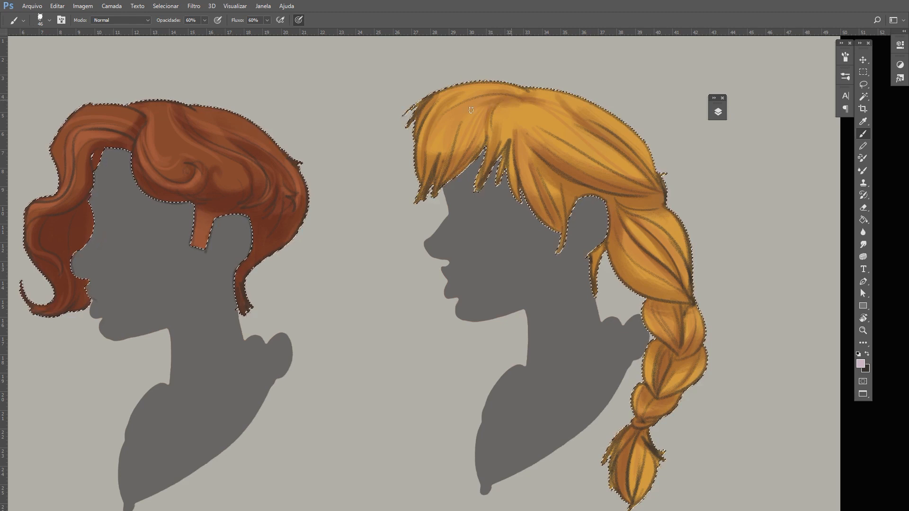
key("e")
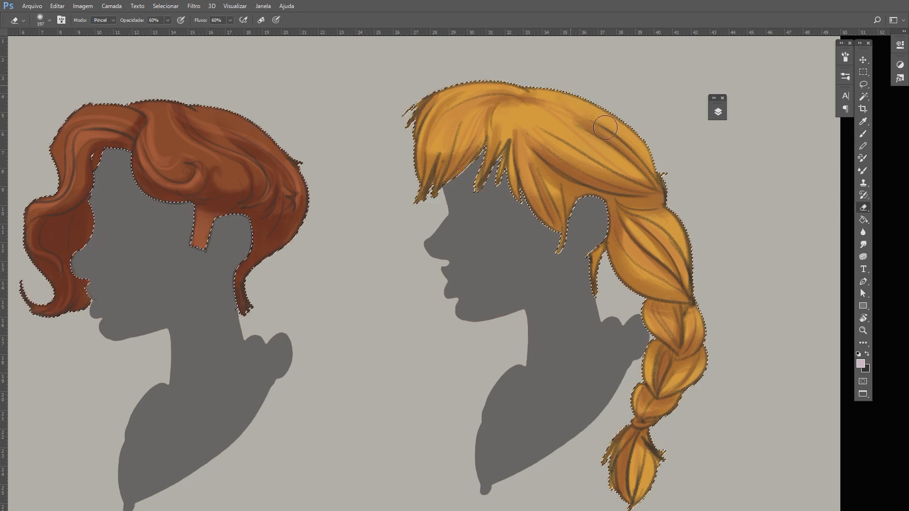
key("b")
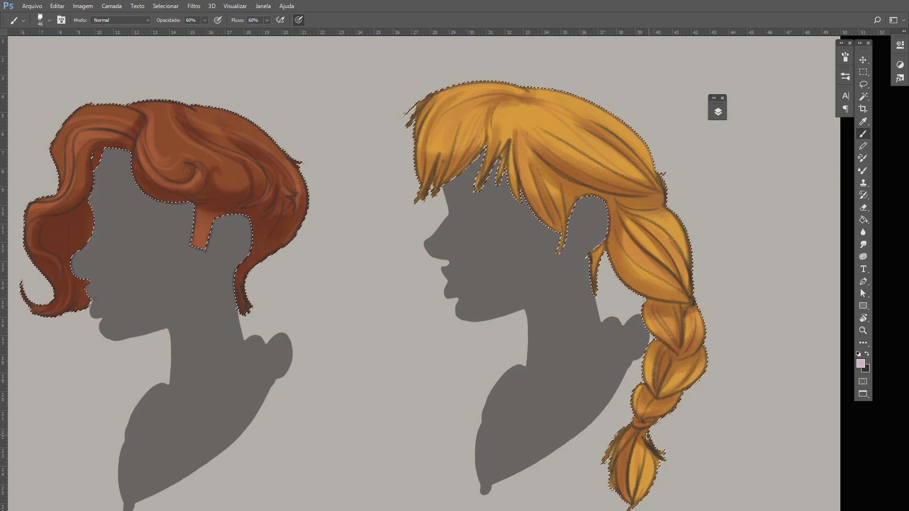
Clear the selection around both hairstyles, keeping the "sombra 1" layer active
left_click(717, 112)
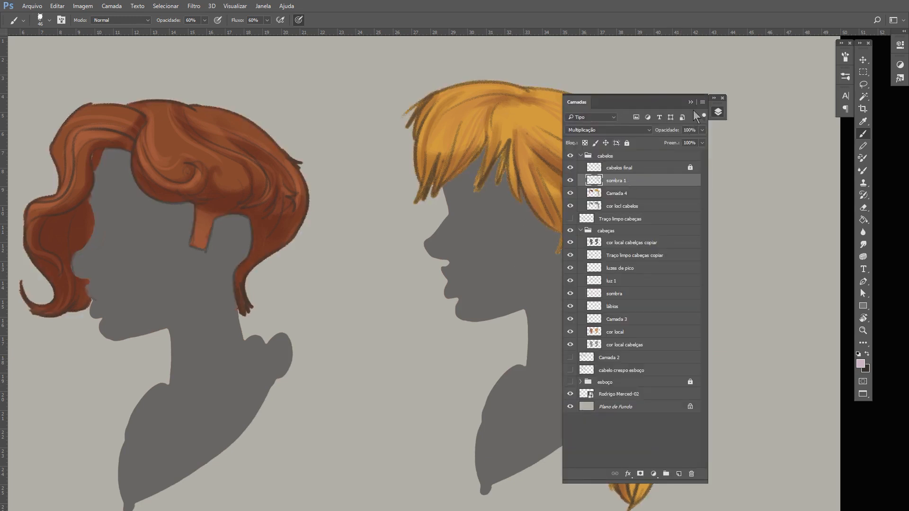
left_click(691, 102)
key("ctrl+d")
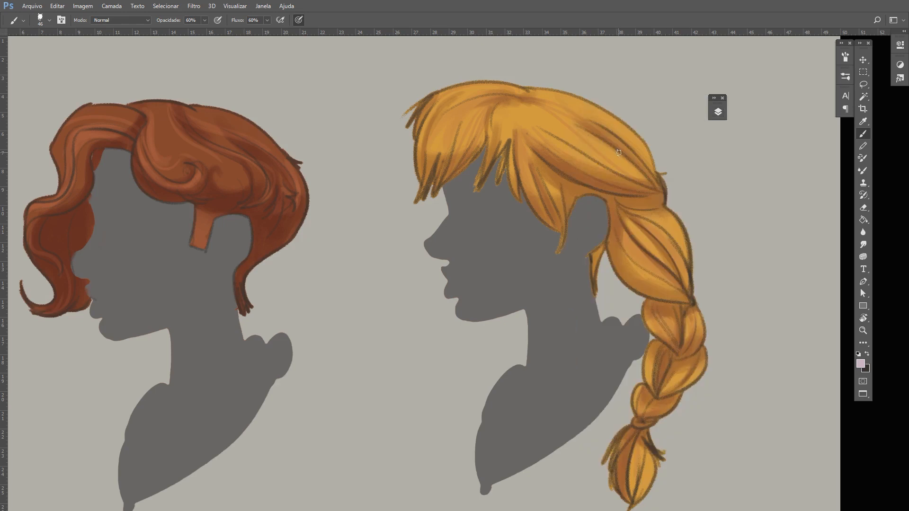
Lasso the blonde hair, adjust its shadows with Hue/Saturation to hue +3, saturation +41 and lightness +6, and deselect
left_click(863, 84)
mouse_move(657, 99)
left_mouse_down()
mouse_move(623, 81)
mouse_move(381, 105)
mouse_move(443, 372)
mouse_move(544, 509)
mouse_move(771, 302)
mouse_move(633, 96)
left_mouse_up()
key("ctrl+u")
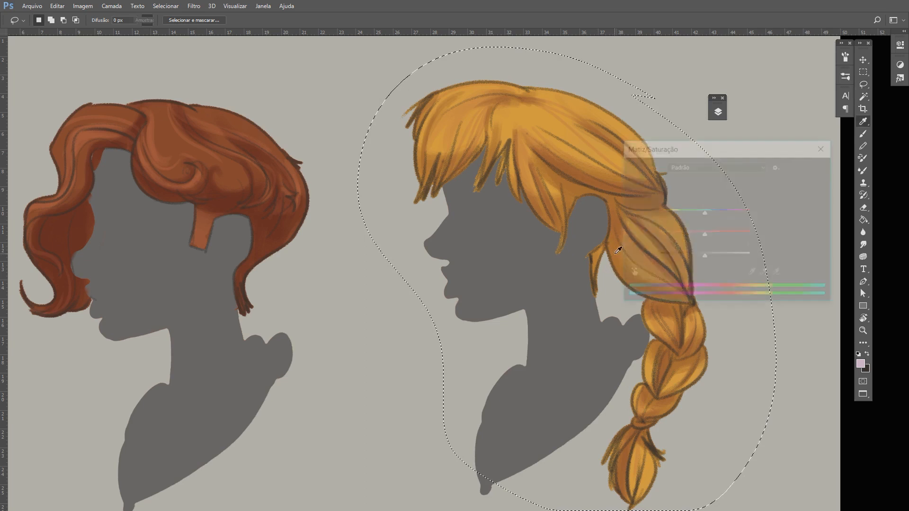
left_click_drag(721, 154, 263, 114)
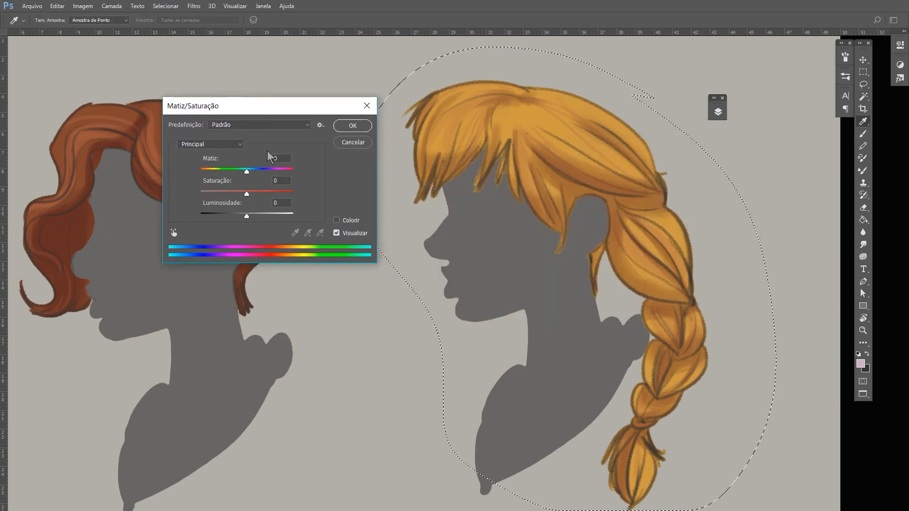
left_click_drag(251, 217, 251, 180)
left_click_drag(254, 216, 249, 216)
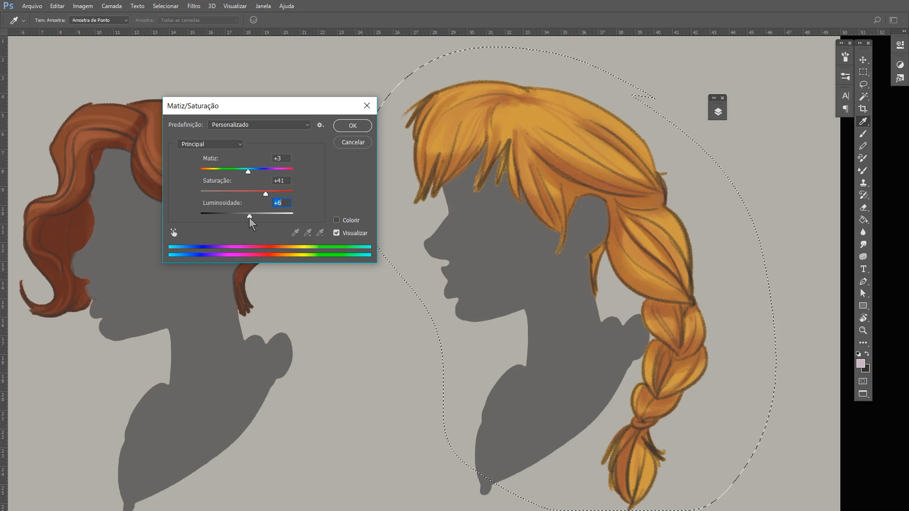
left_click(353, 126)
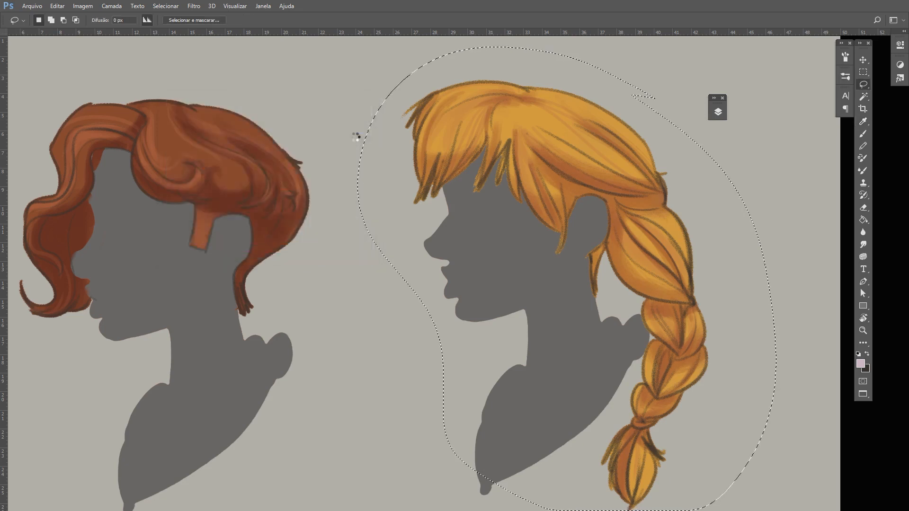
key("ctrl+d")
left_click_drag(427, 282, 543, 269)
key("ctrl+d")
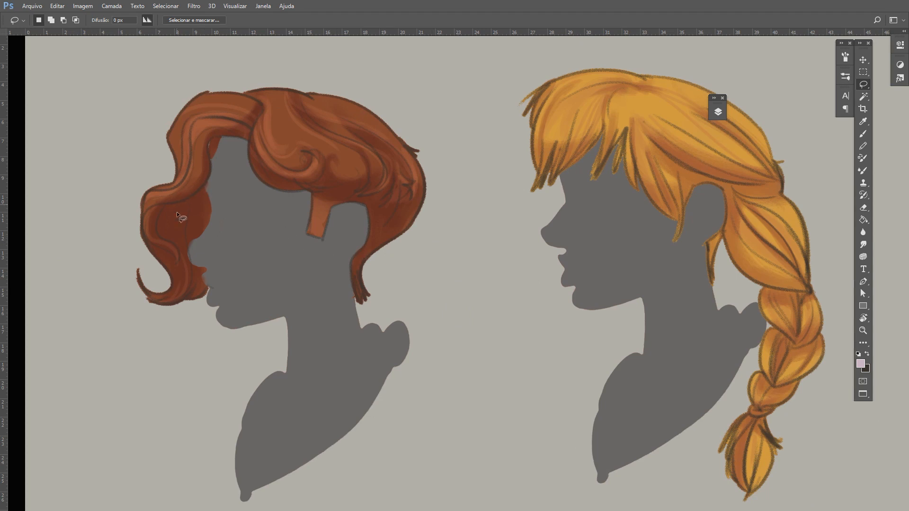
Lasso the reddish-brown hair, adjust its shadows with Hue/Saturation to saturation -24 and lightness -2, and deselect
mouse_move(421, 87)
left_mouse_down()
mouse_move(158, 77)
mouse_move(206, 373)
mouse_move(428, 123)
mouse_move(426, 112)
left_mouse_up()
key("ctrl+u")
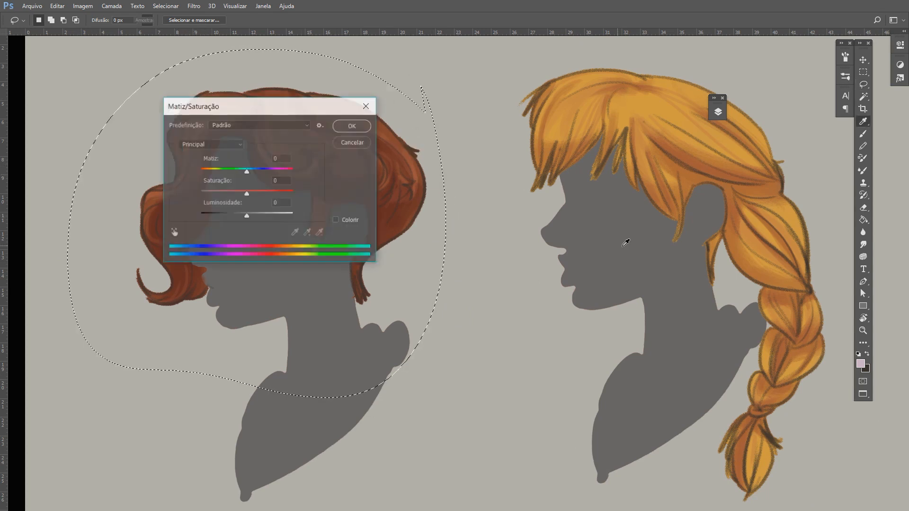
left_click_drag(311, 107, 698, 127)
left_click_drag(633, 211, 632, 232)
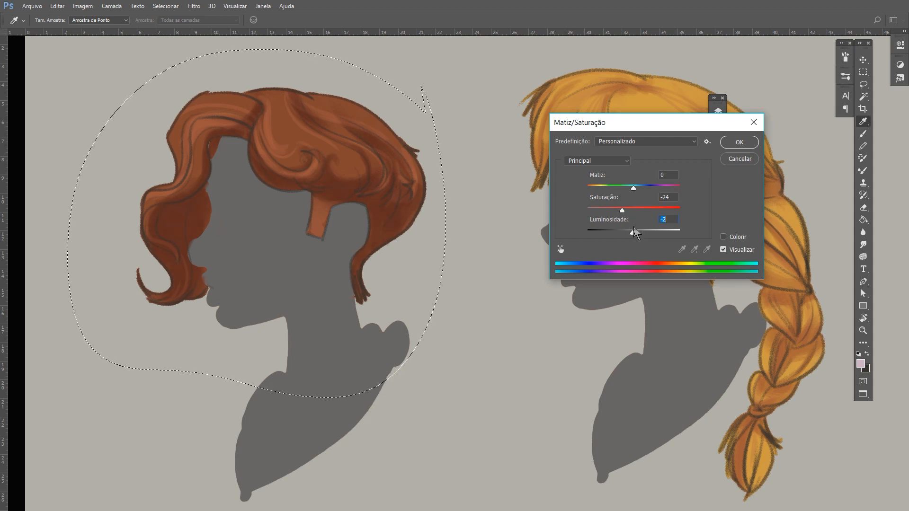
left_click(737, 143)
key("l")
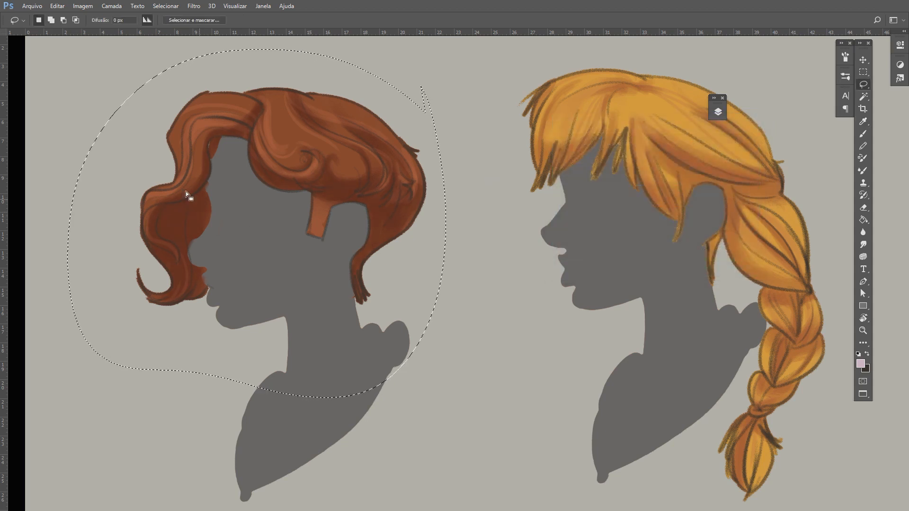
left_click(204, 269)
Create a layer named "sombra2" directly above the "sombra 1" layer
left_click(718, 112)
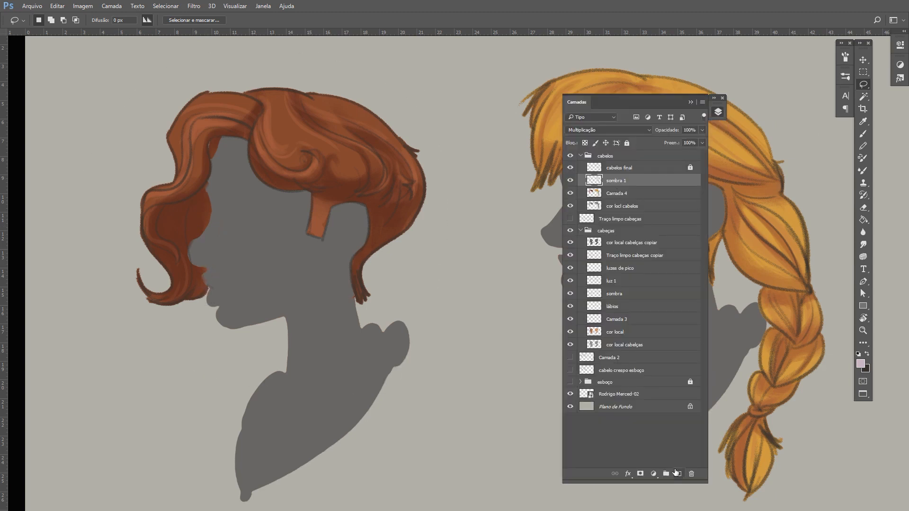
left_click(679, 474)
double_click(613, 179)
type("sombra")
key("Return")
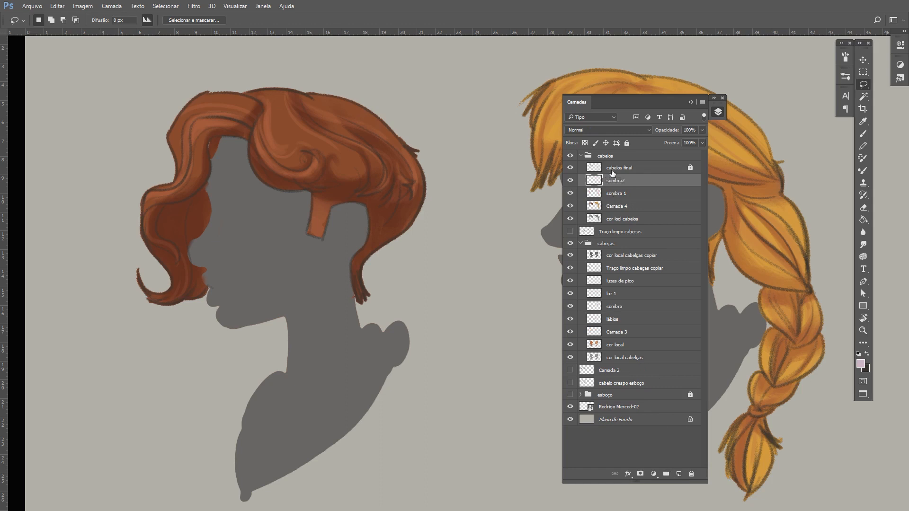
Load the outline of "Camada 4" as a selection and set "sombra2" to the Multiply blend mode (Multiplicação)
left_click(595, 208, "ctrl")
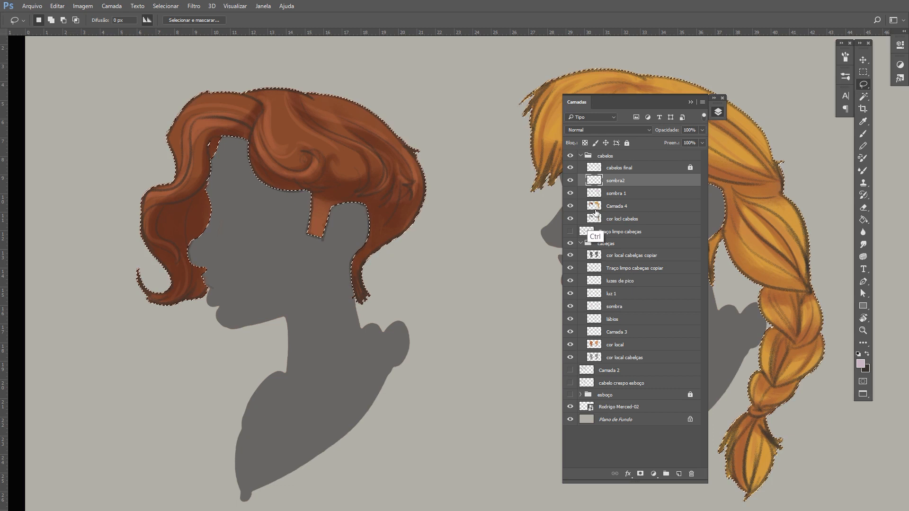
left_click(607, 130)
left_click(589, 161)
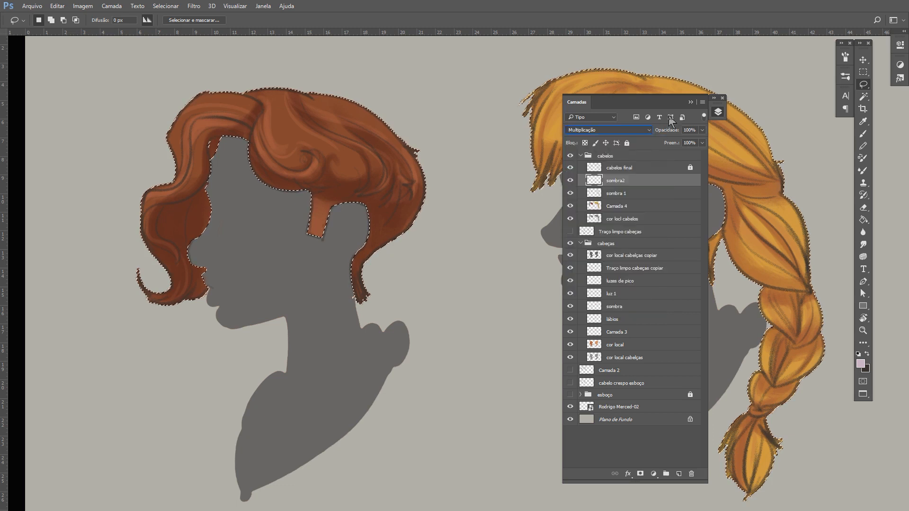
left_click(691, 101)
key("b")
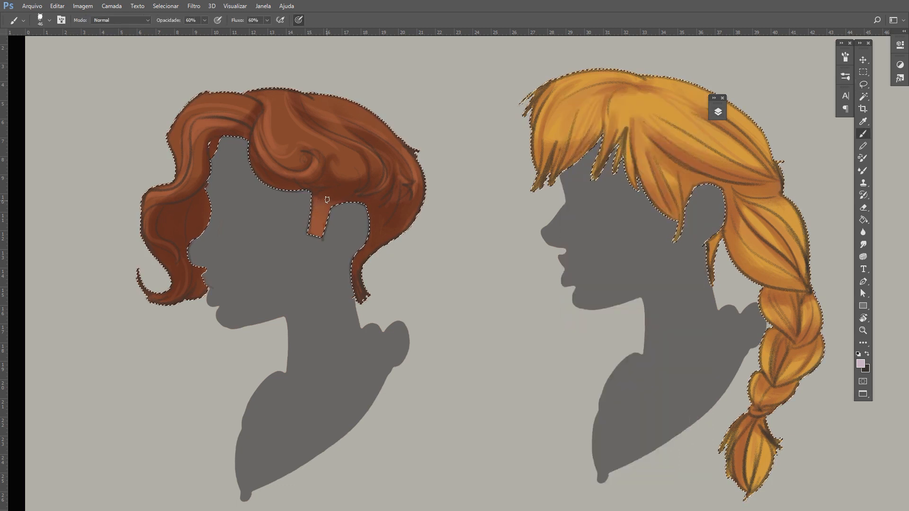
Paint deep shadow inside the reddish hair's front curl with a 148 px brush, changing the foreground colour to mauve #b1a3b2
right_click(326, 200)
left_click(414, 224)
left_click(454, 182)
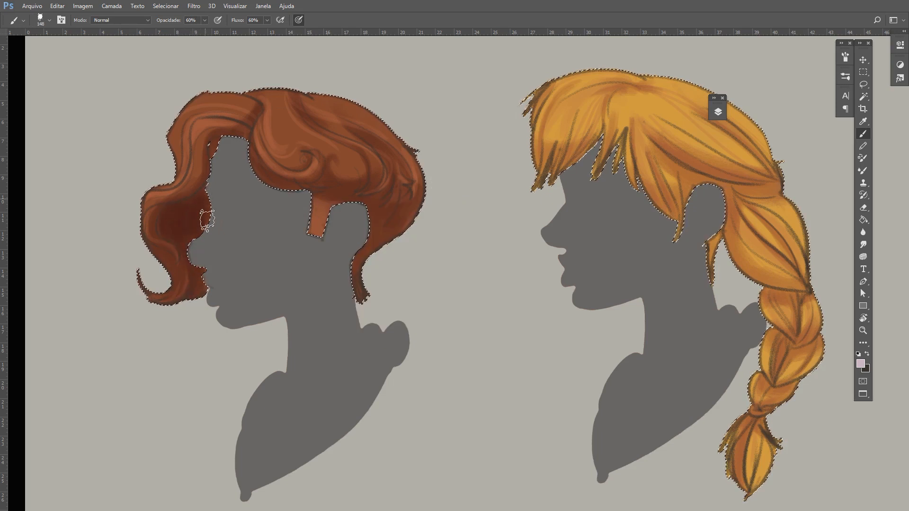
left_click(861, 369)
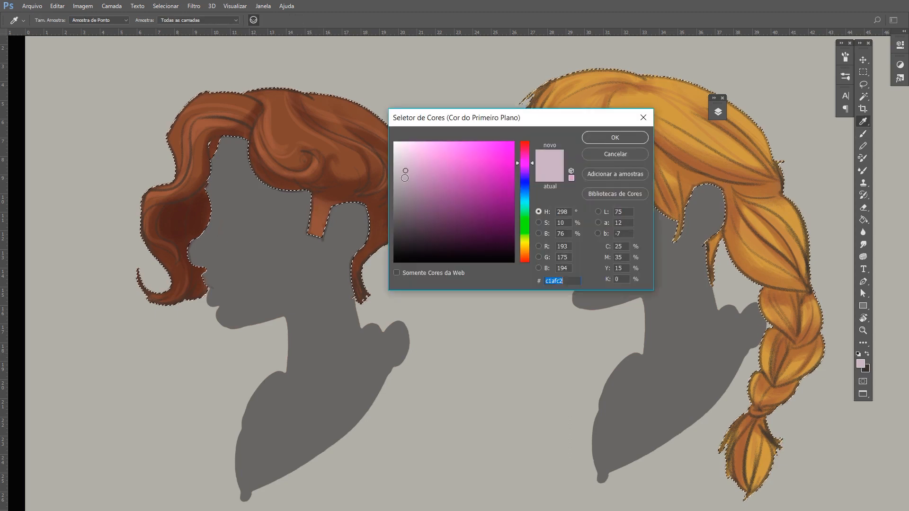
left_click(404, 178)
left_click(604, 141)
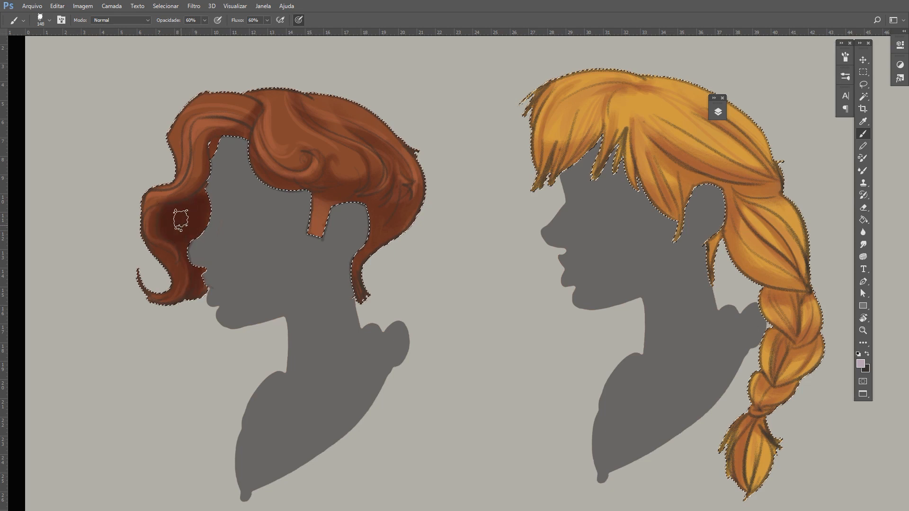
Refine the second shadows on both hairstyles with a 39 px brush and darken the reddish hair's nape with a 167 px brush
right_click(401, 214)
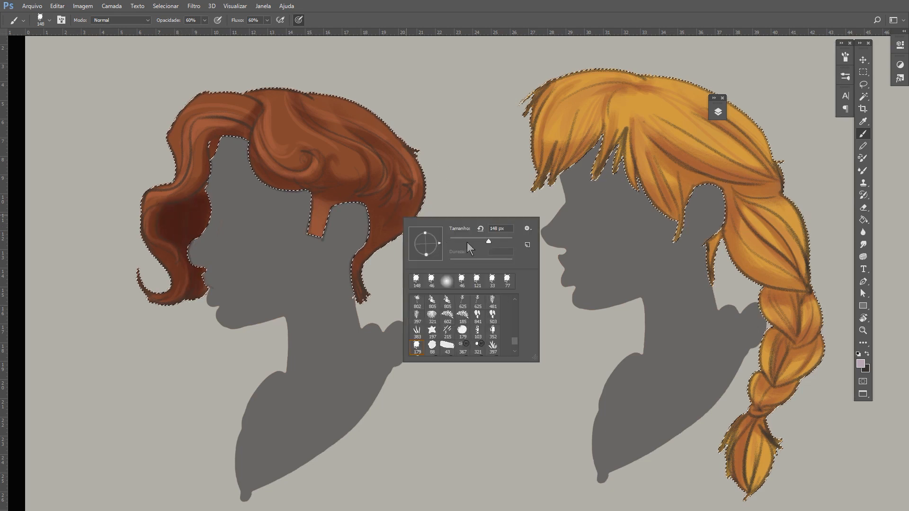
left_click(463, 241)
left_click(400, 205)
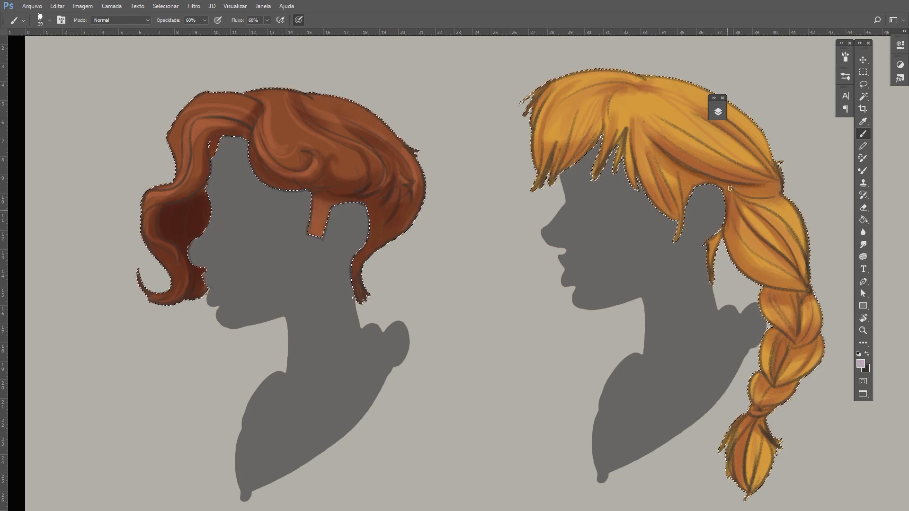
right_click(751, 176)
key("Return")
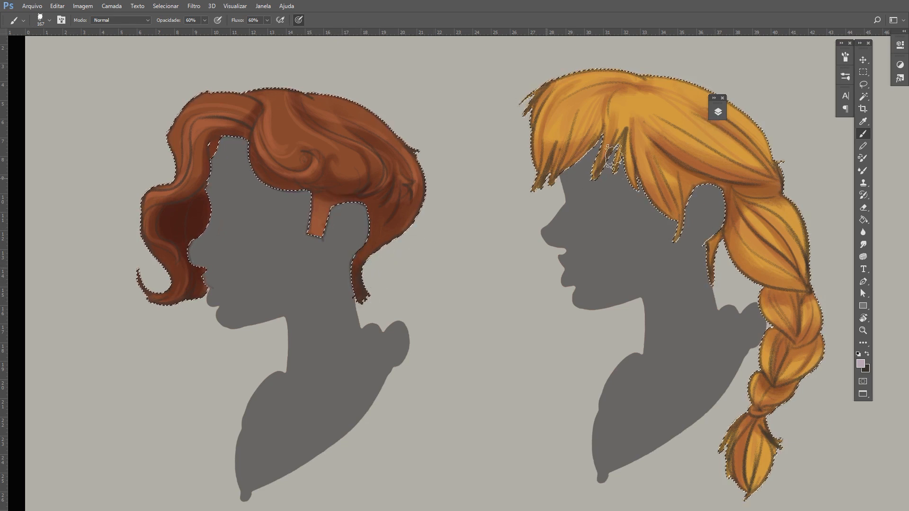
Create a layer named "luz1" directly above the "sombra2" layer
left_click(718, 112)
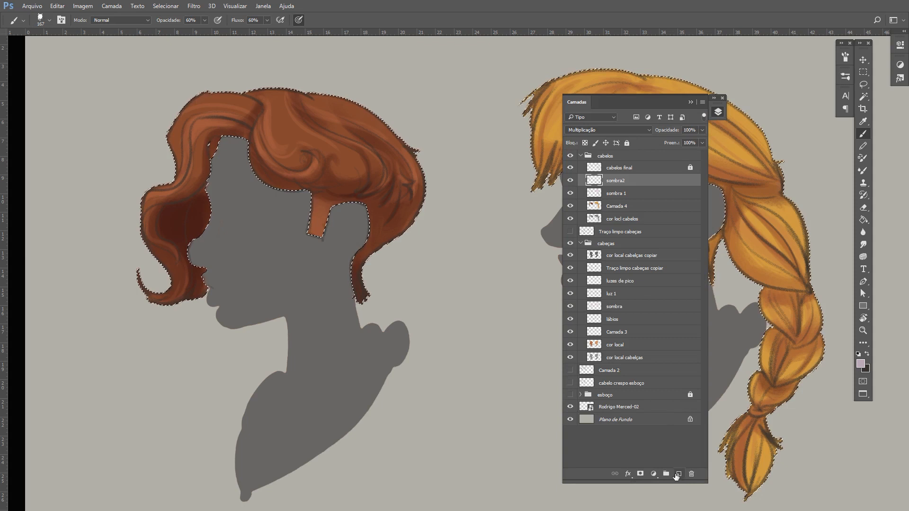
left_click(678, 475)
double_click(616, 180)
type("luz1")
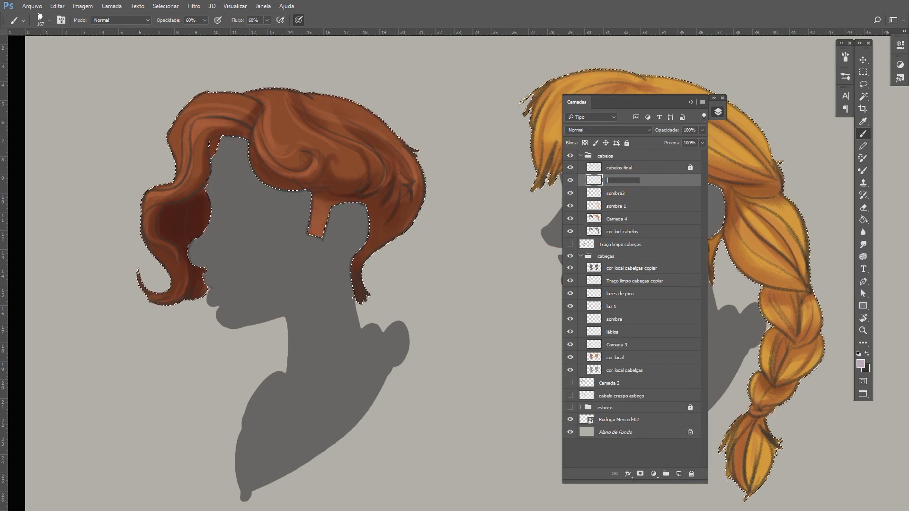
left_click(690, 102)
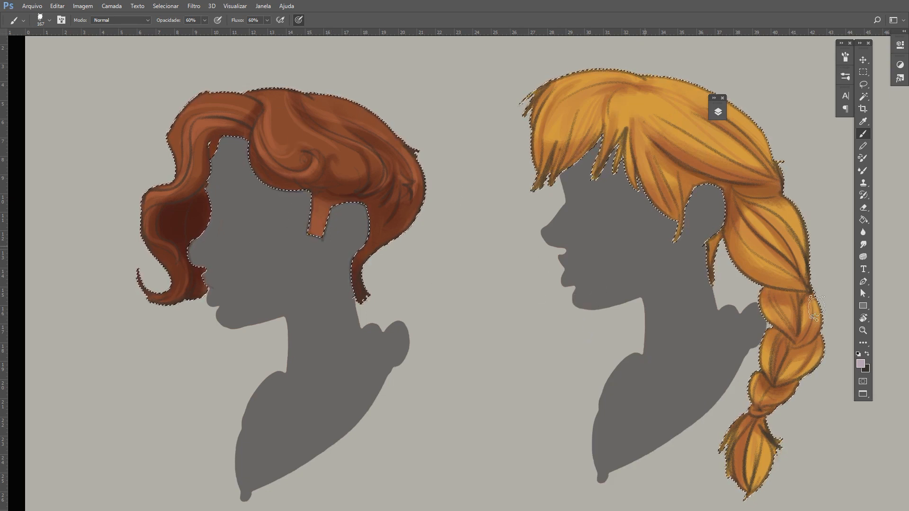
Choose a saturated orange foreground colour for the highlights
left_click(860, 364)
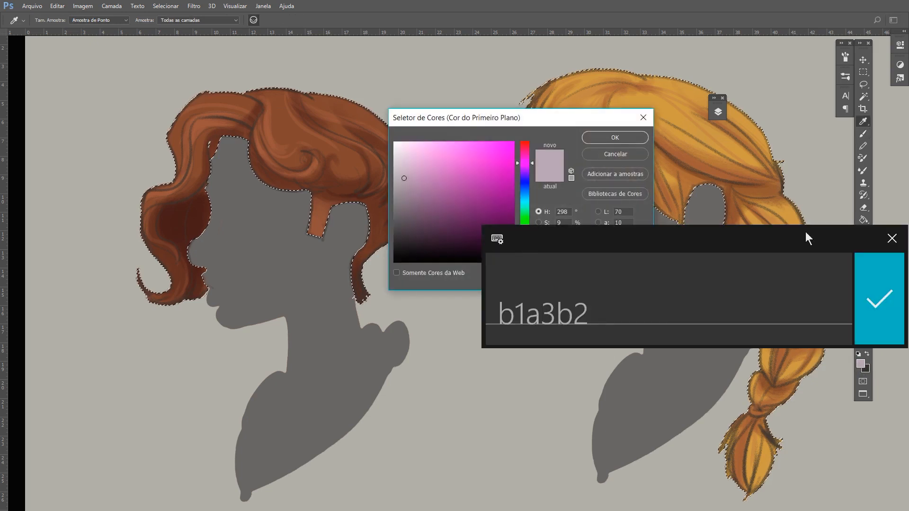
left_click(523, 255)
type("bf8368")
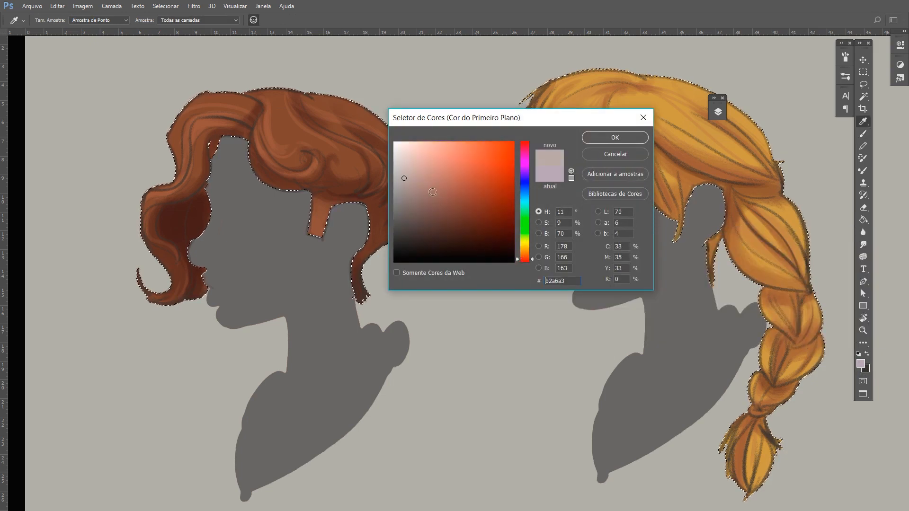
type("c97951")
left_click(599, 141)
key("b")
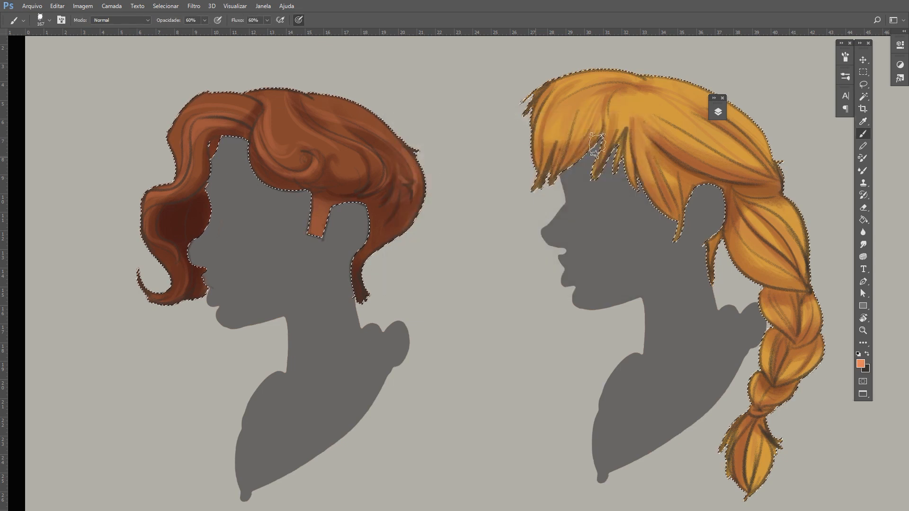
Set the "luz1" layer to the Overlay blend mode (Sobrepor)
left_click(718, 112)
left_click(622, 130)
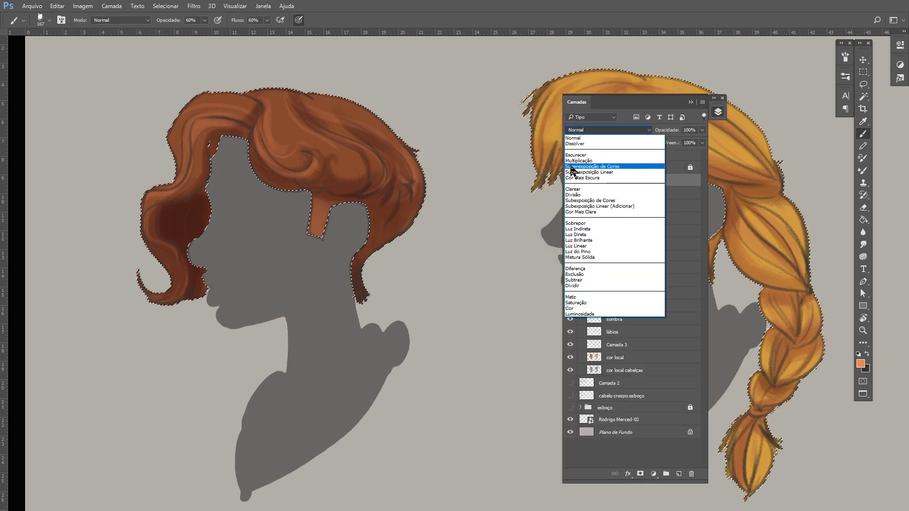
left_click(582, 224)
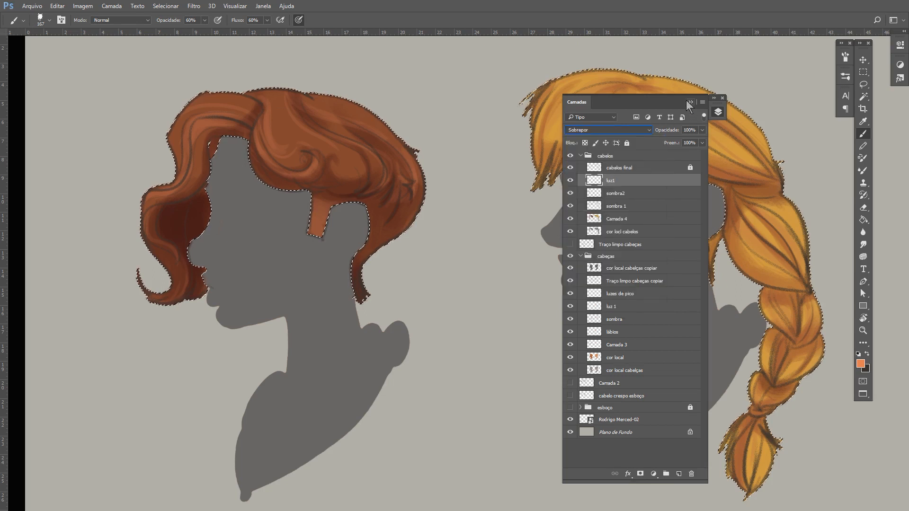
left_click(690, 102)
Try painting highlights on the crowns of both hairstyles with the 167 px brush in orange and in a paler peach
mouse_move(288, 124)
left_mouse_down()
mouse_move(278, 108)
mouse_move(337, 119)
left_mouse_up()
mouse_move(566, 93)
left_mouse_down()
mouse_move(565, 111)
mouse_move(579, 119)
mouse_move(614, 105)
mouse_move(674, 129)
mouse_move(674, 109)
mouse_move(696, 134)
mouse_move(600, 112)
mouse_move(542, 153)
mouse_move(683, 134)
left_mouse_up()
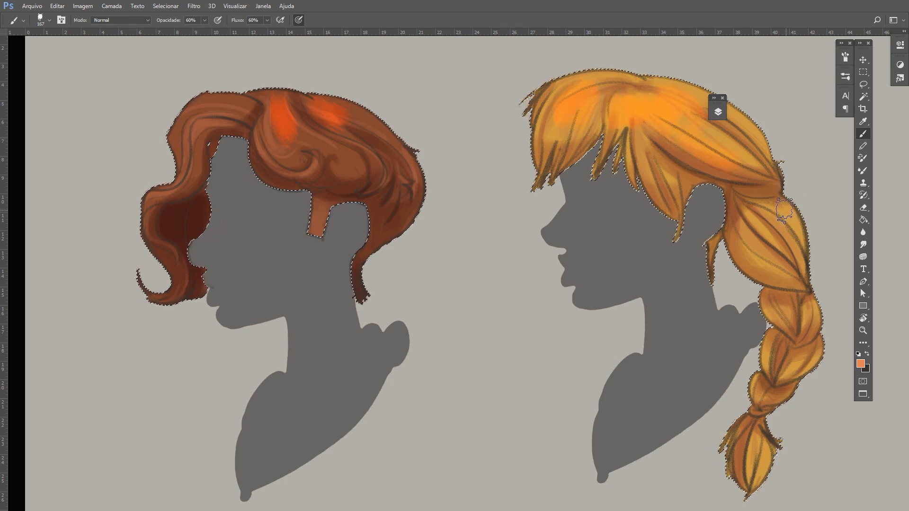
left_click(860, 361)
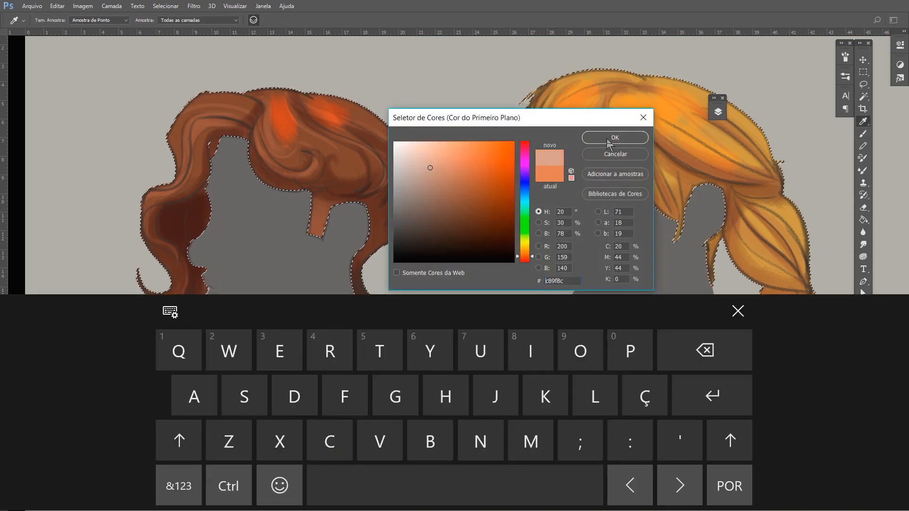
left_click(609, 140)
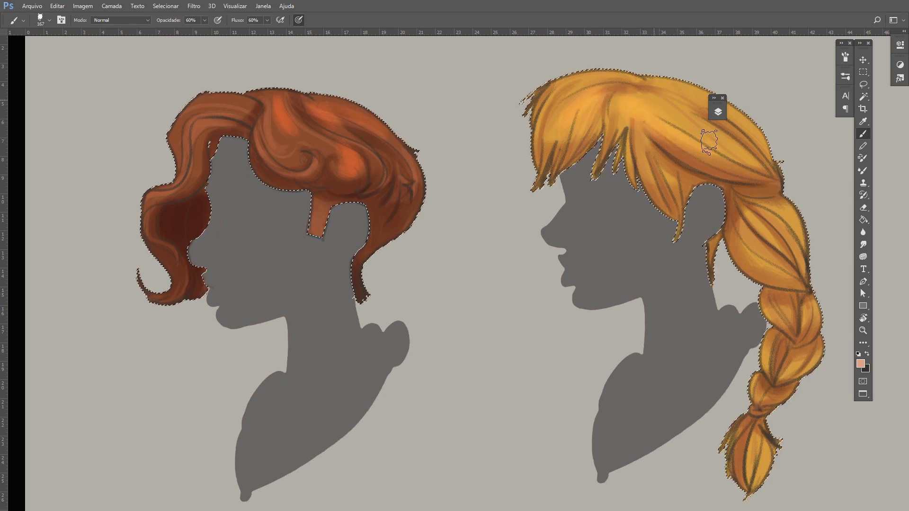
left_click(718, 112)
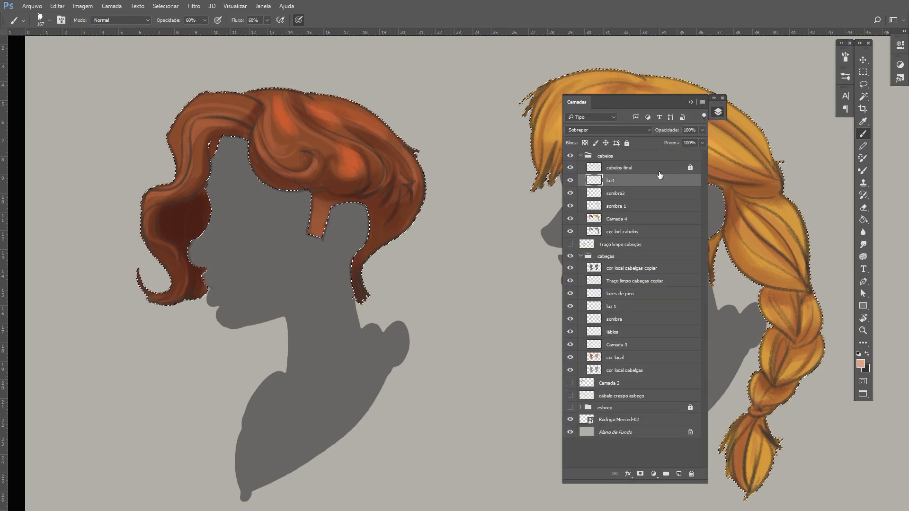
left_click(691, 102)
Try a light teal foreground colour for the highlights
left_click(860, 364)
type("8cc8c7")
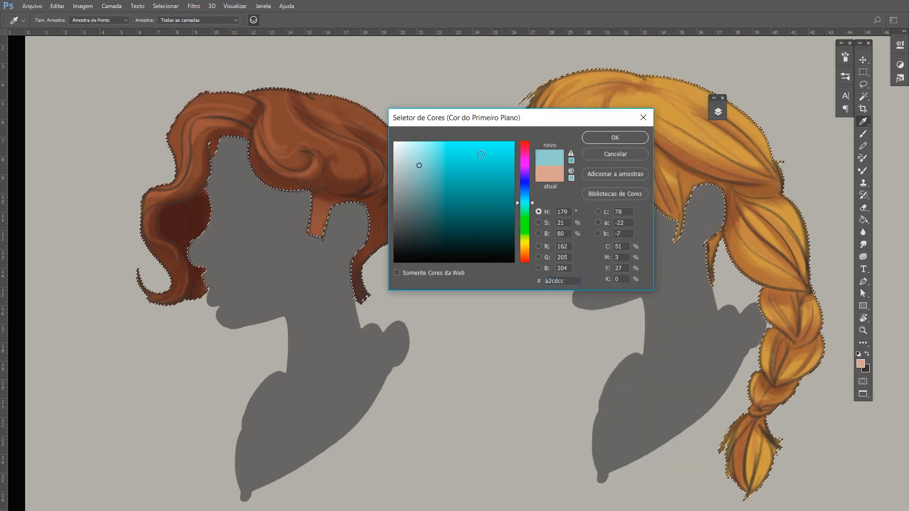
key("Return")
key("b")
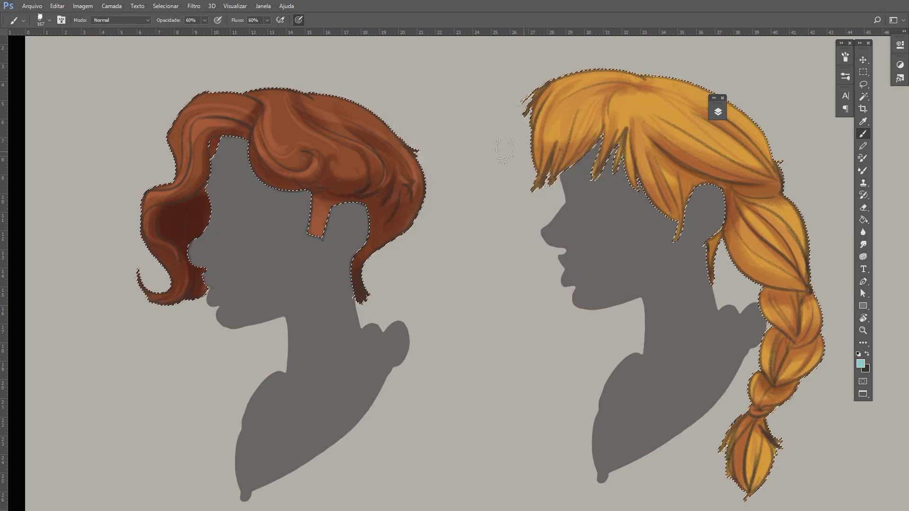
Choose a pale grey-blue foreground colour and paint soft highlights across the crowns of both hairstyles on the "luz1" layer
left_click(860, 364)
type("aec1c1")
left_click(614, 137)
key("b")
mouse_move(285, 110)
left_mouse_down()
mouse_move(314, 101)
mouse_move(378, 125)
left_mouse_up()
mouse_move(587, 118)
left_mouse_down()
mouse_move(569, 105)
mouse_move(634, 118)
mouse_move(719, 171)
left_mouse_up()
left_click(717, 112)
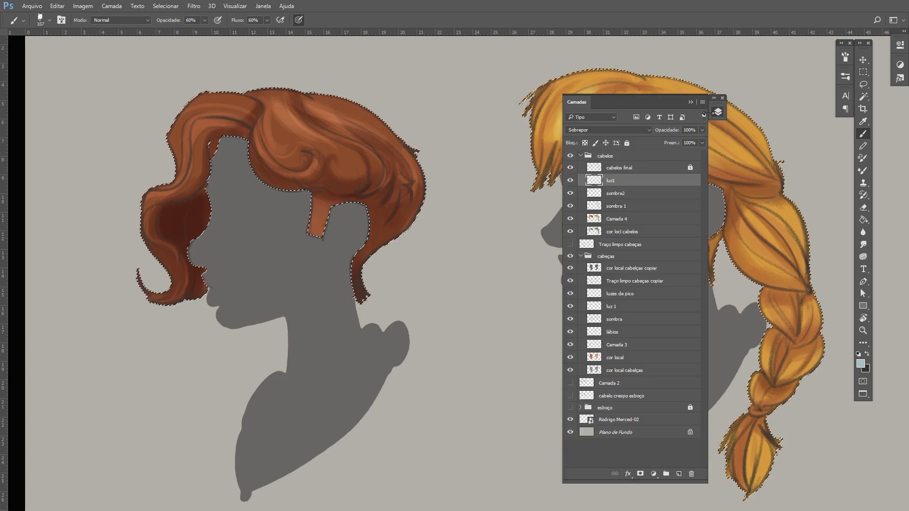
left_click(691, 102)
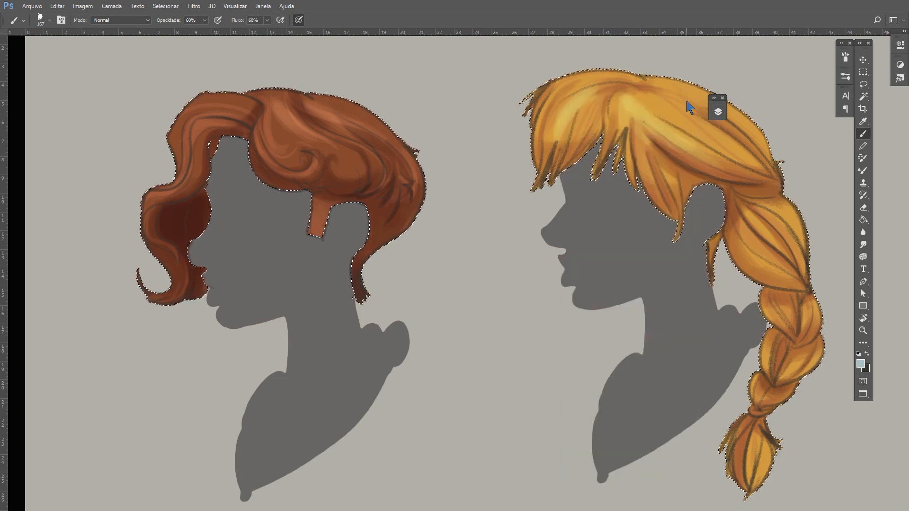
Set the foreground colour to a pale warm beige with a hue of 42°
left_click(860, 363)
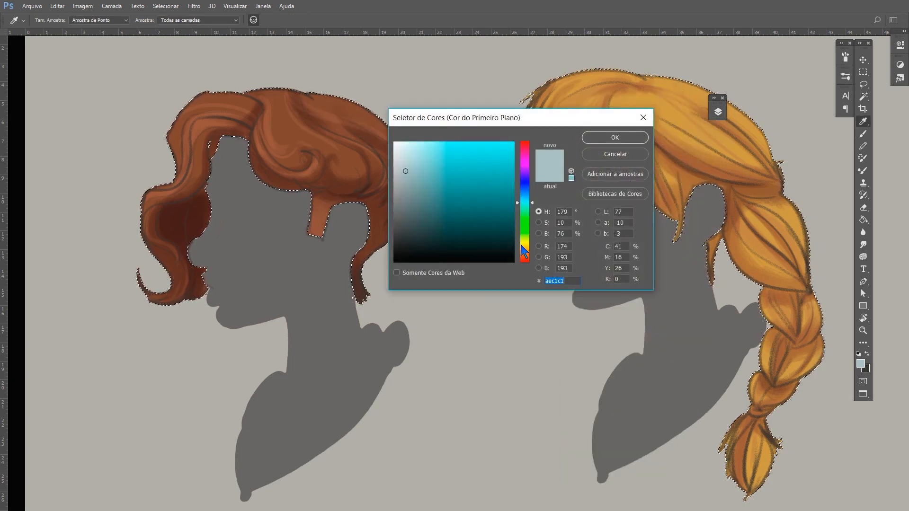
left_click(524, 248)
left_click(404, 175)
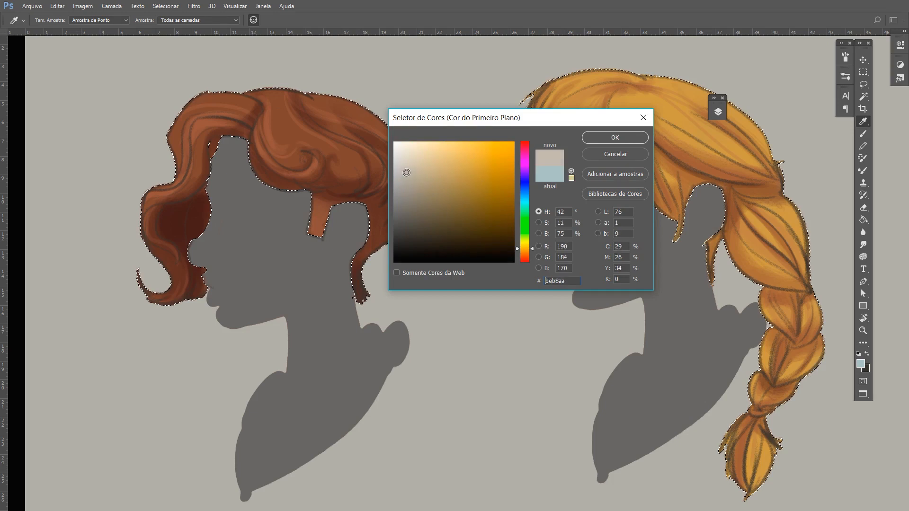
left_click_drag(406, 175, 412, 169)
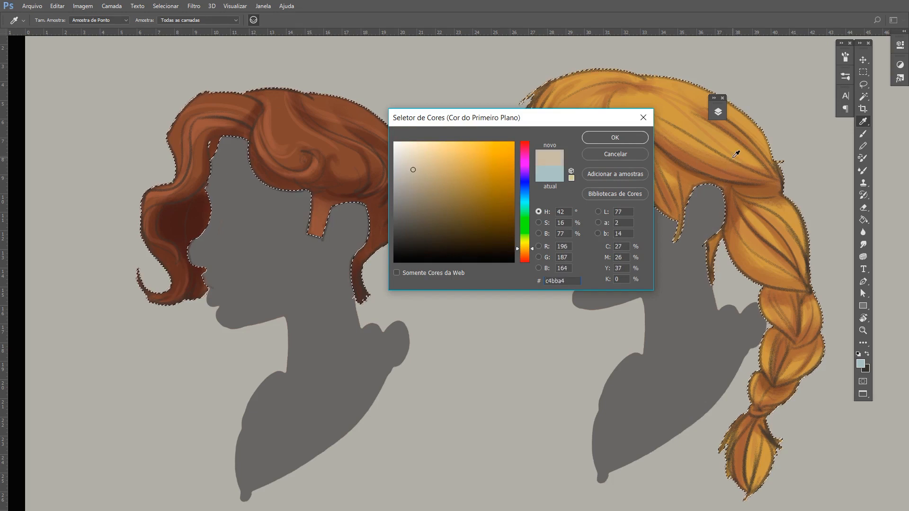
left_click(405, 176)
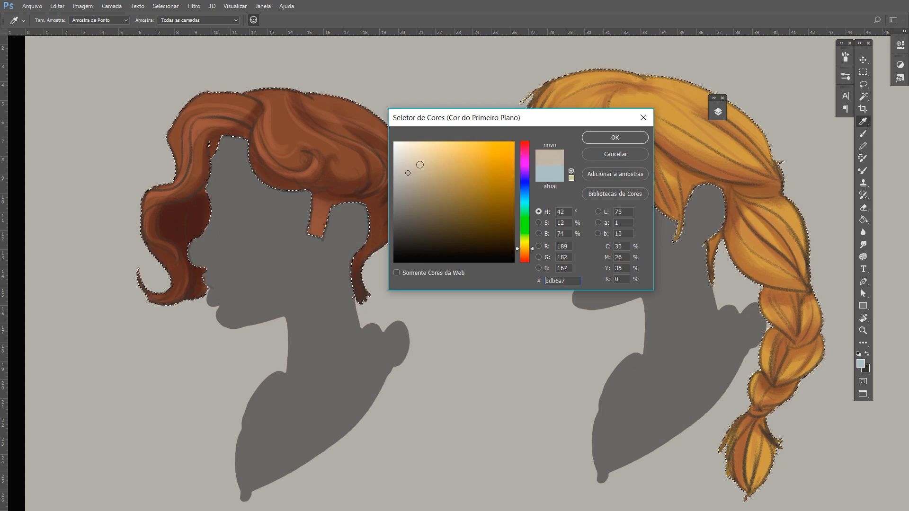
key("Return")
key("b")
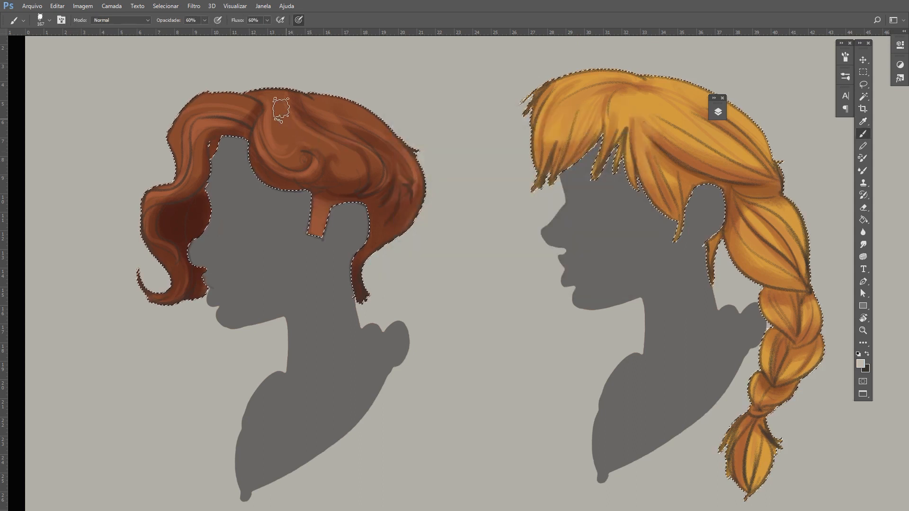
Paint beige highlights on the short reddish hair's crown and front waves, refining them with a 72 px brush and a 34 px eraser
mouse_move(287, 116)
left_mouse_down()
mouse_move(298, 131)
mouse_move(275, 96)
mouse_move(298, 140)
mouse_move(272, 97)
mouse_move(280, 140)
mouse_move(271, 105)
mouse_move(278, 100)
mouse_move(297, 139)
mouse_move(300, 96)
left_mouse_up()
left_click(374, 109)
key("Return")
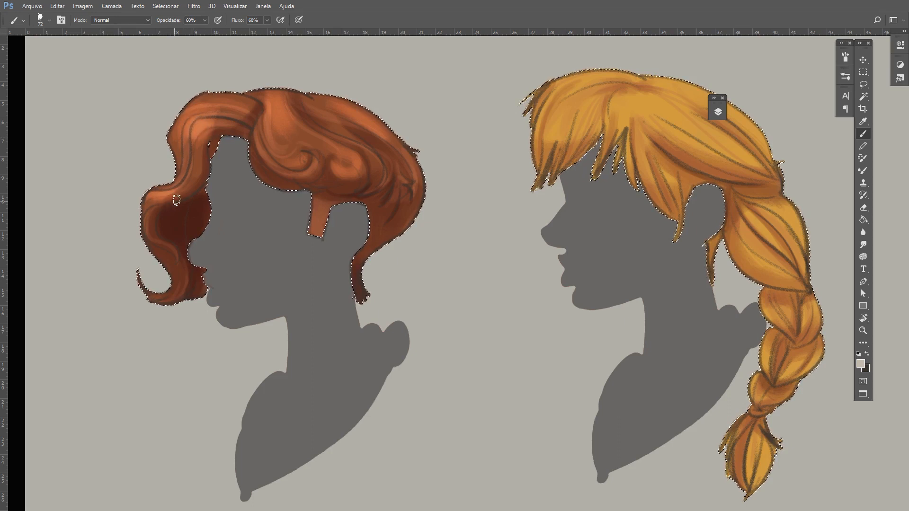
key("e")
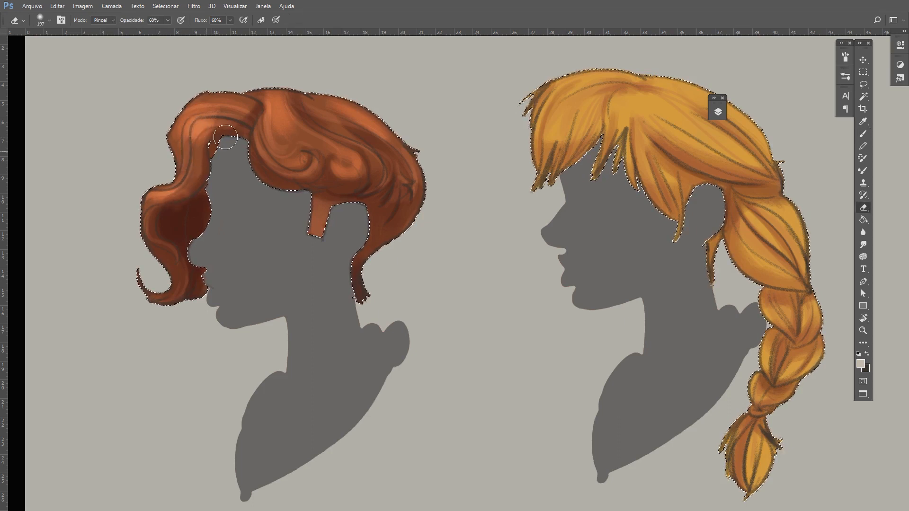
right_click(218, 98)
left_click(277, 118)
key("Return")
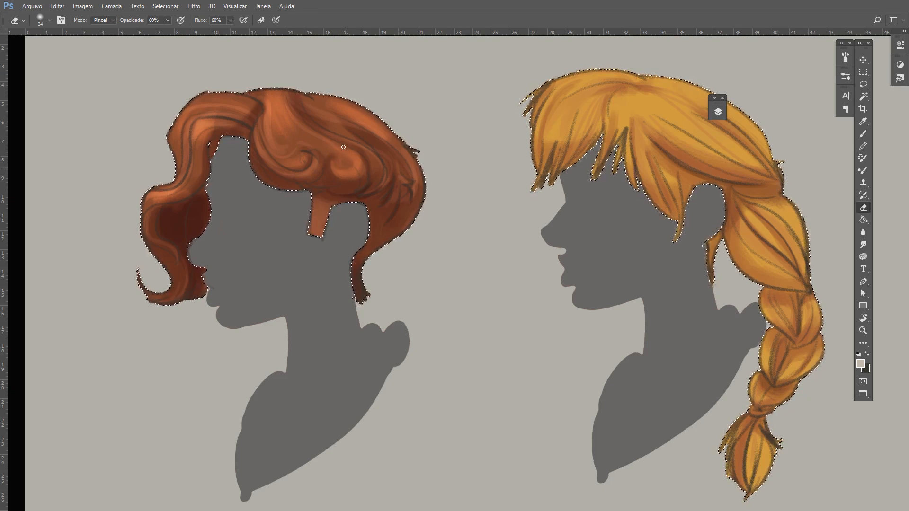
Add fine highlight strands to the short reddish hair with a 39 px brush at pressure-controlled size, erasing the excess
key("b")
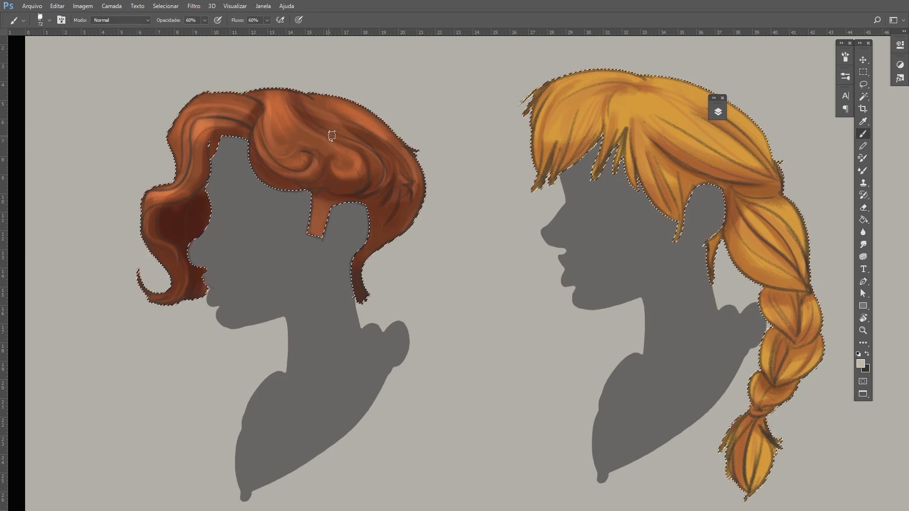
right_click(336, 137)
left_click(398, 158)
key("Return")
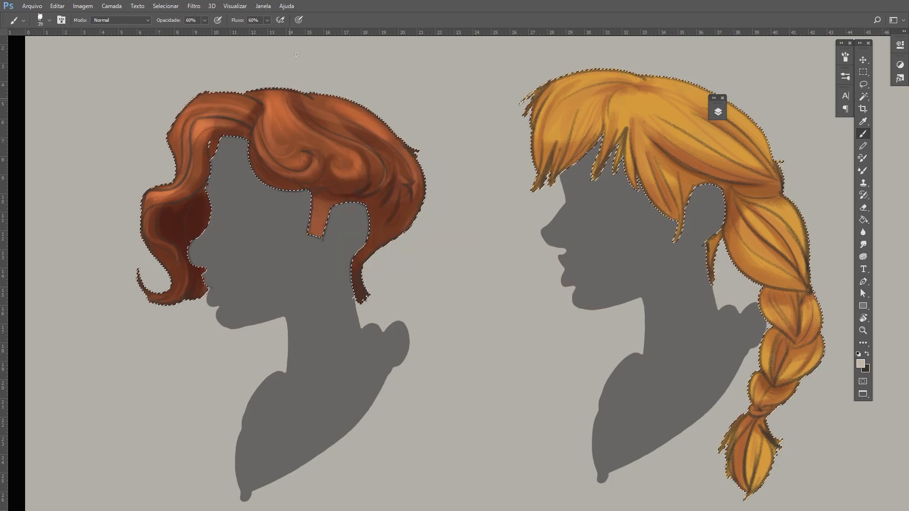
left_click(298, 20)
key("e")
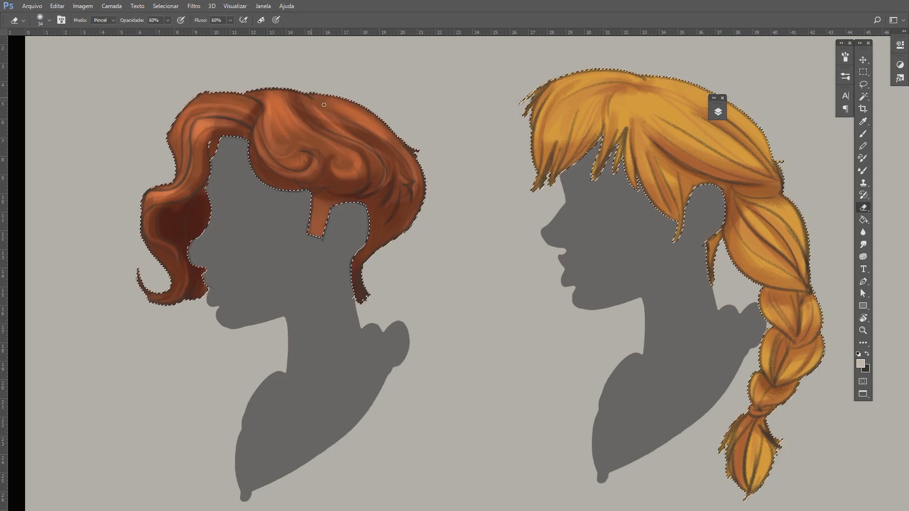
key("b")
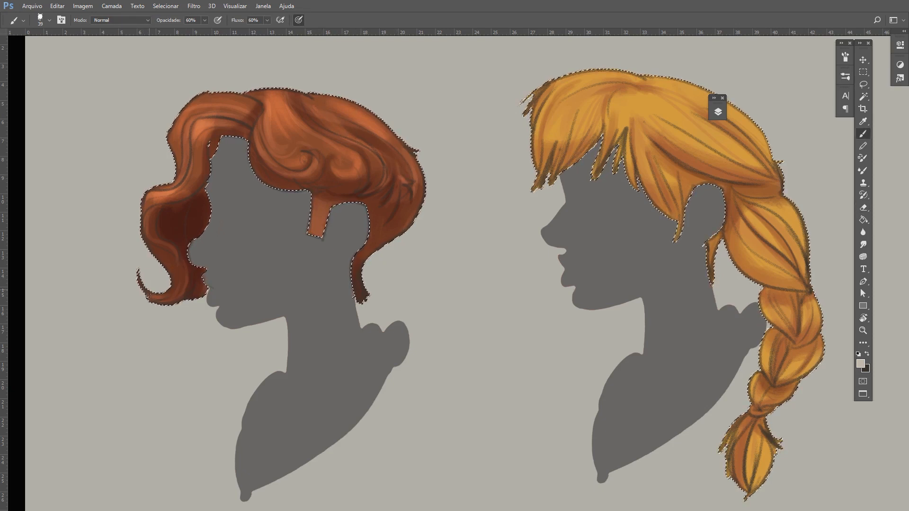
Paint broad soft highlights across the blonde fringe and crown with the brush at 96 px and 176 px
key("ctrl+d")
mouse_move(550, 202)
left_mouse_down()
mouse_move(428, 240)
mouse_move(499, 249)
left_mouse_up()
key("ctrl+shift+d")
right_click(490, 124)
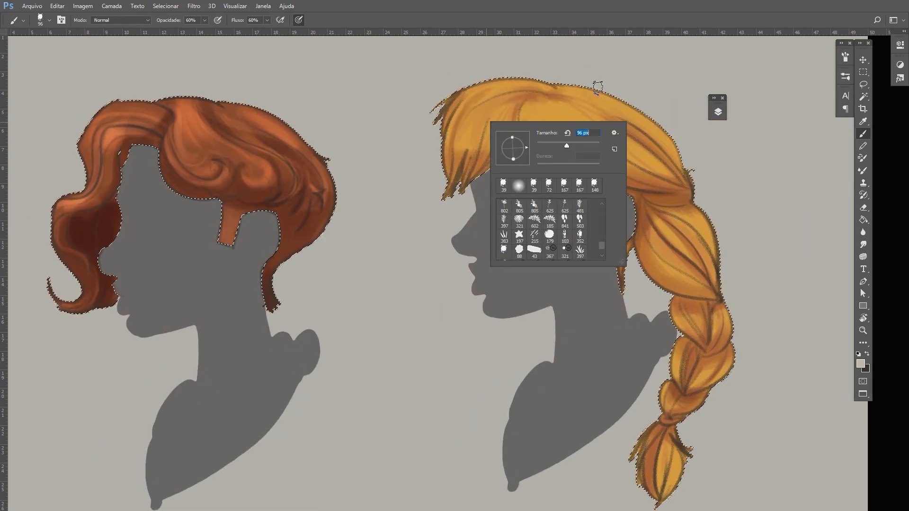
key("Return")
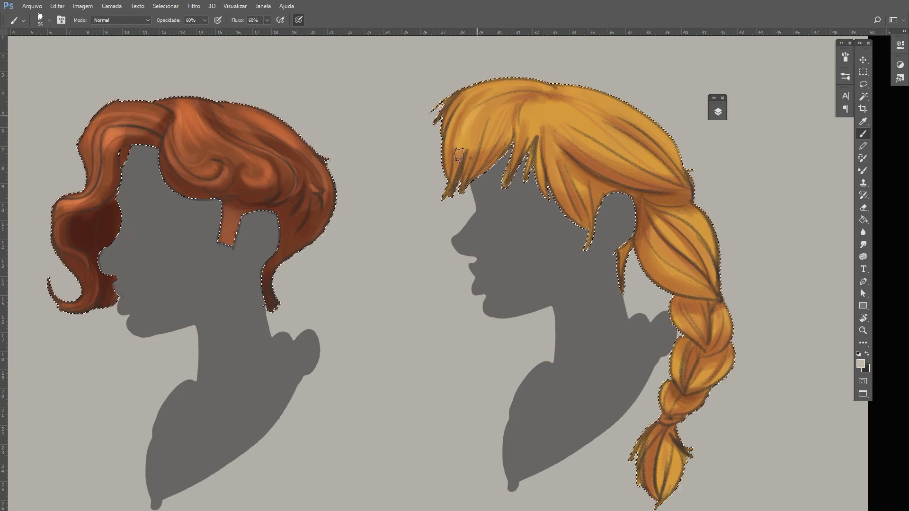
right_click(491, 101)
left_click_drag(572, 125, 581, 126)
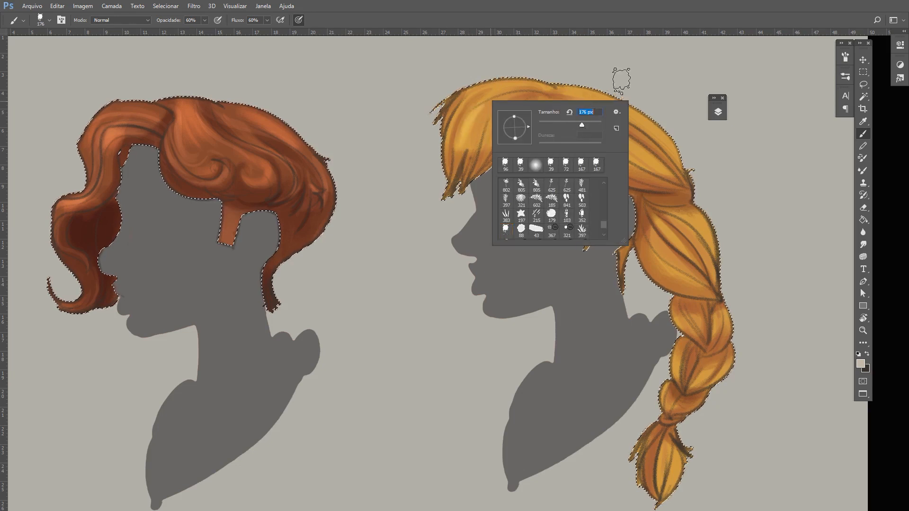
key("Return")
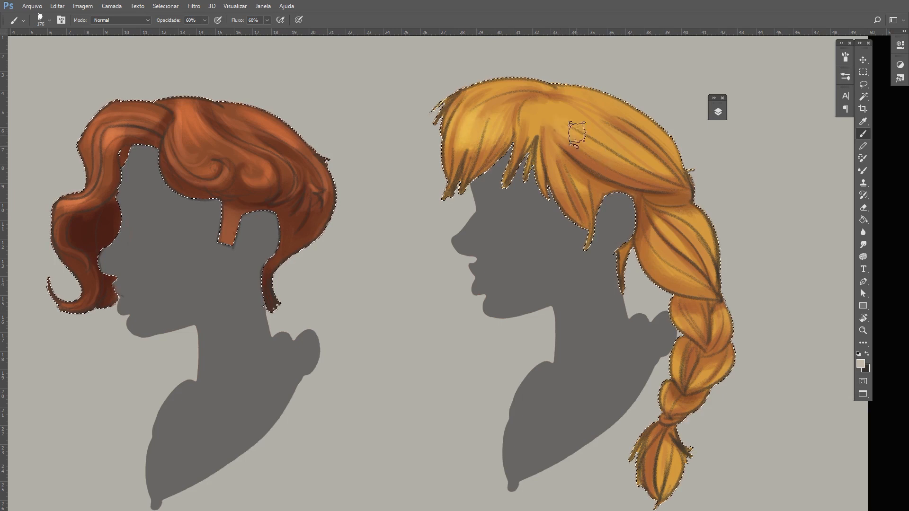
Paint highlights on the blonde crown, the braid's sections and its tip with a 72 px brush, refining them with the eraser
right_click(608, 113)
left_click(582, 146)
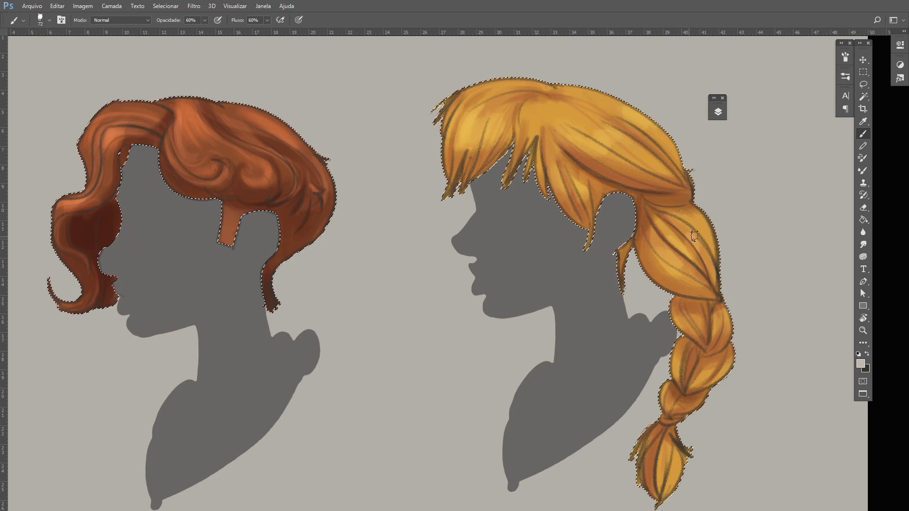
key("e")
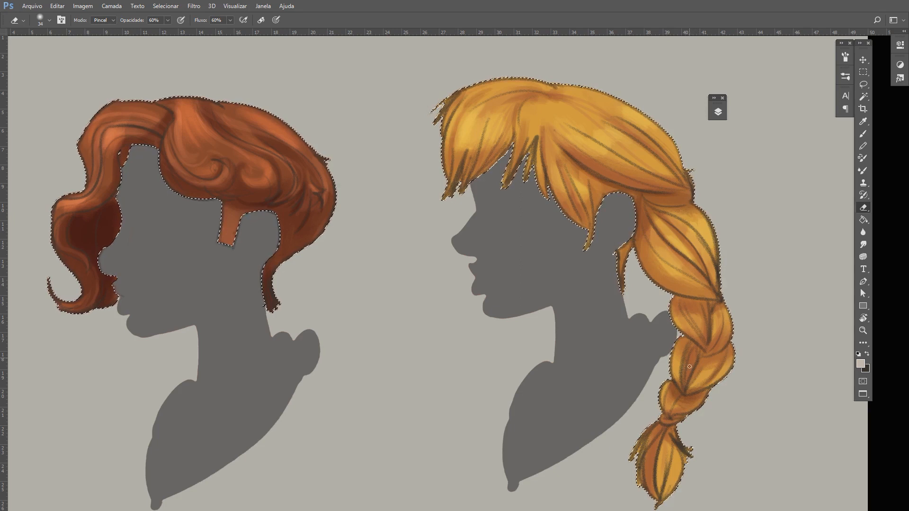
key("b")
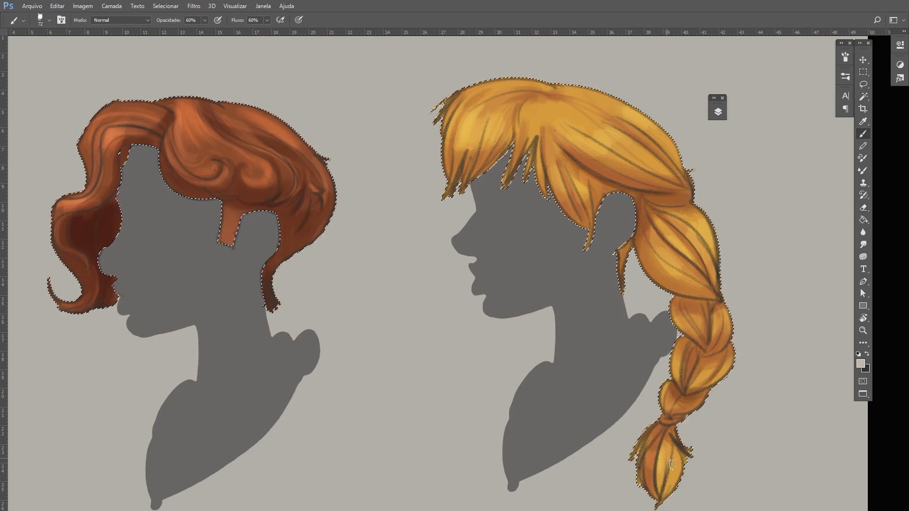
left_click_drag(519, 82, 478, 99)
left_click_drag(540, 78, 495, 101)
Add fine highlight strands to the blonde fringe with a 37 px brush and turn on pressure-controlled size
right_click(496, 100)
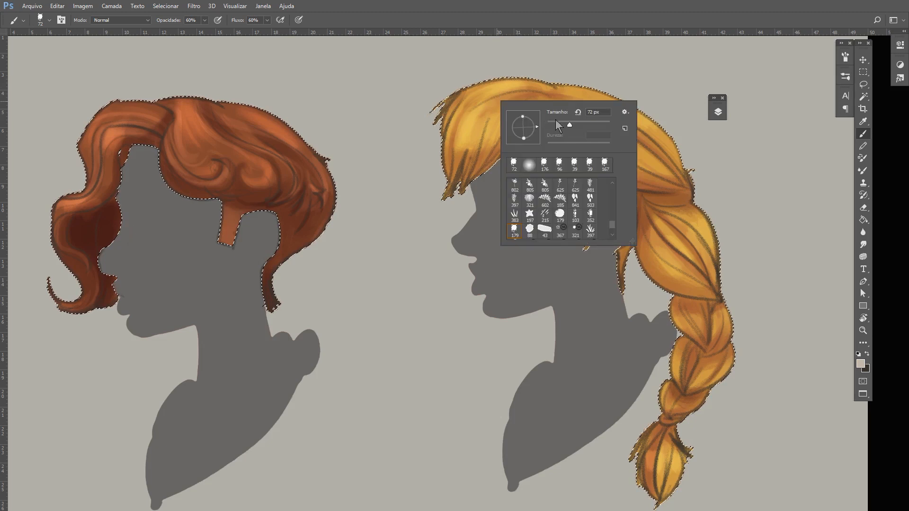
left_click_drag(546, 118, 530, 118)
left_click(467, 94)
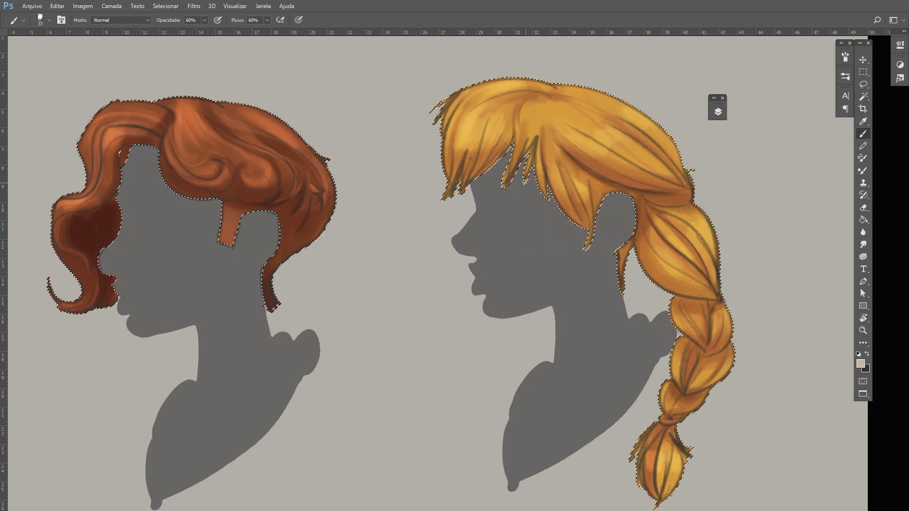
left_click_drag(539, 151, 539, 167)
left_click_drag(552, 137, 551, 181)
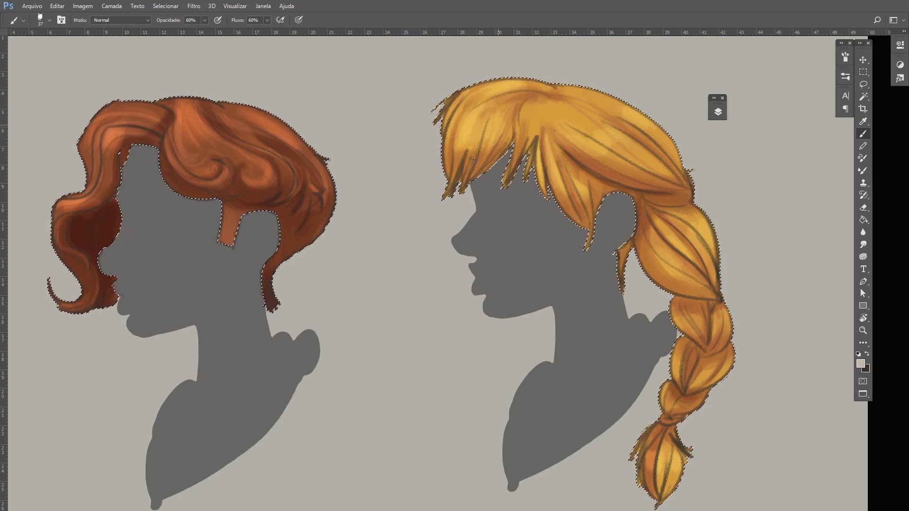
left_click(300, 21)
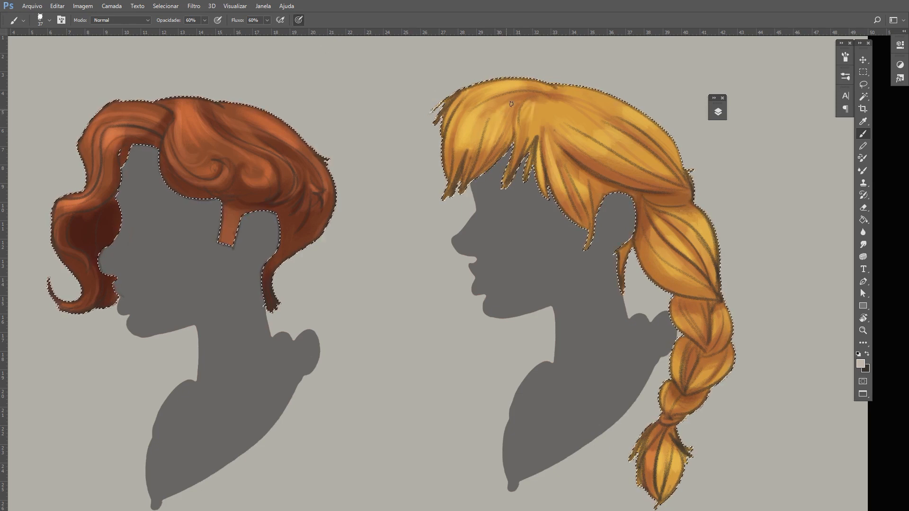
Clear the selection, then unlock and duplicate the "cabelos final" line layer and hide the original
key("ctrl+d")
key("z")
key("alt")
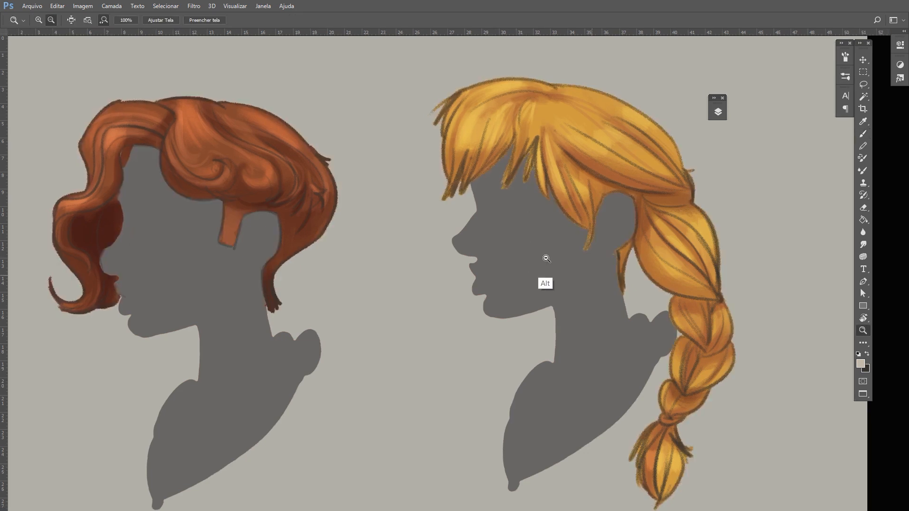
left_click(546, 257, "alt")
key("b")
left_click(717, 111)
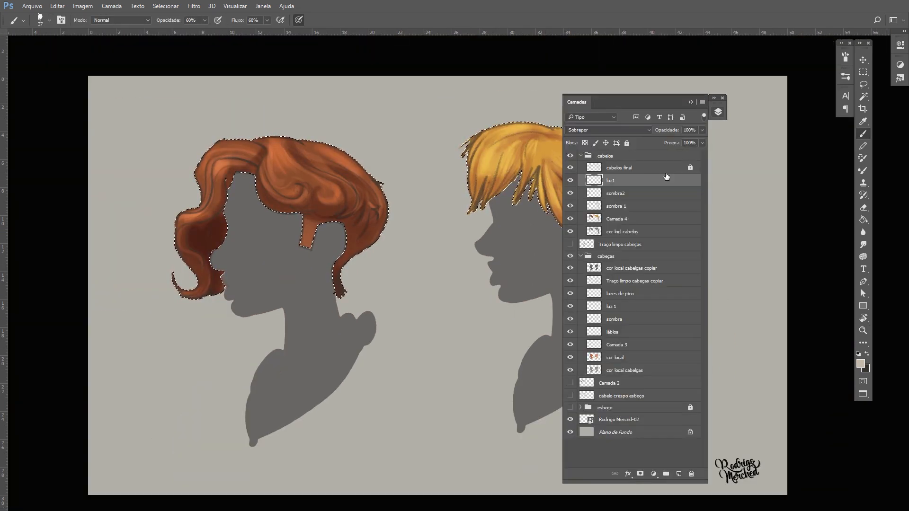
left_click(633, 168)
key("ctrl+d")
key("ctrl+/")
key("ctrl+j")
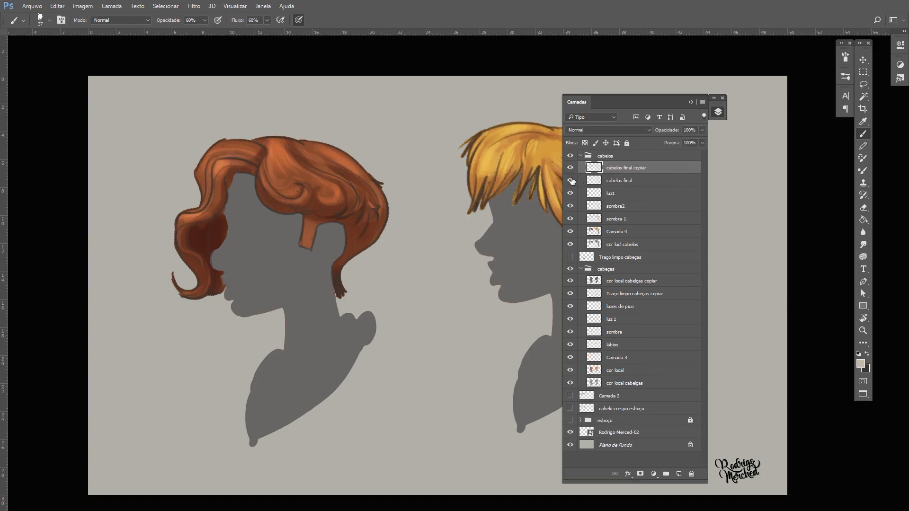
left_click(570, 181)
left_click(690, 101)
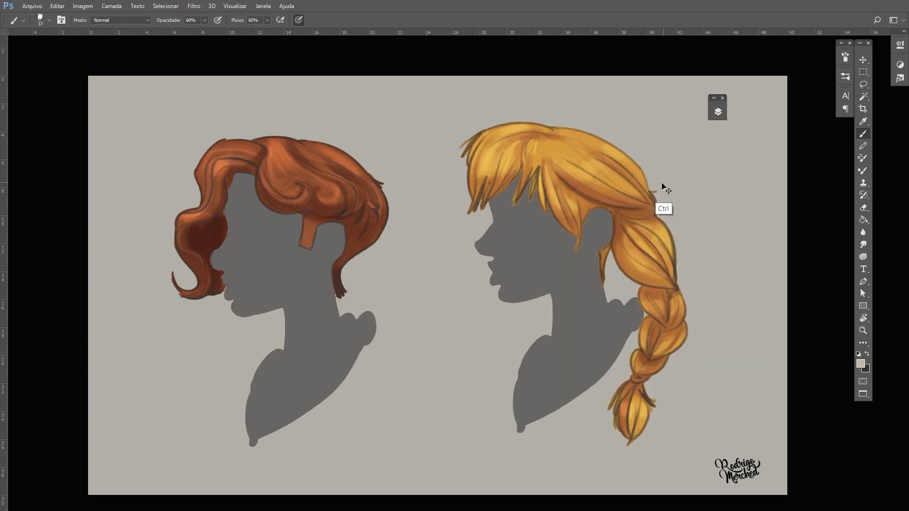
Colorize the duplicated hair lines with Hue/Saturation at hue 0, saturation 42 and lightness -47
key("ctrl+u")
left_click(722, 236)
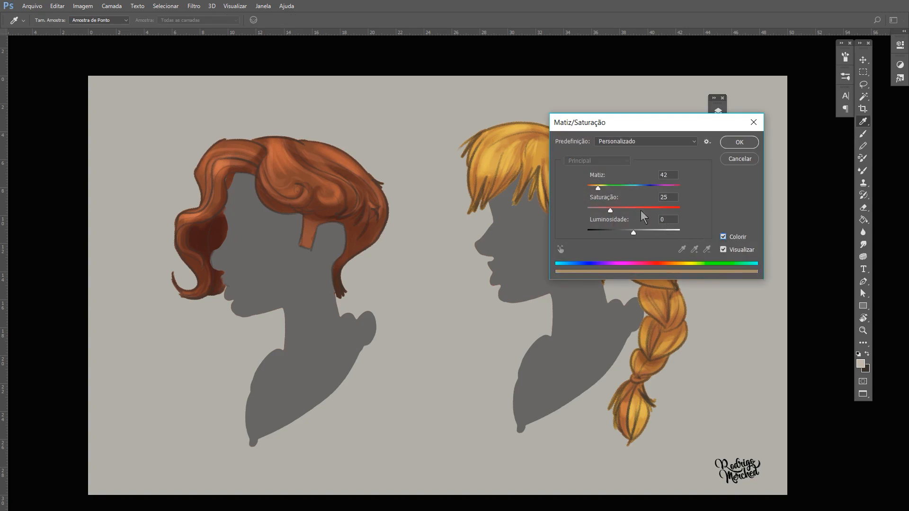
left_click_drag(596, 188, 587, 190)
mouse_move(609, 209)
left_mouse_down()
mouse_move(626, 211)
mouse_move(624, 234)
mouse_move(612, 233)
left_mouse_up()
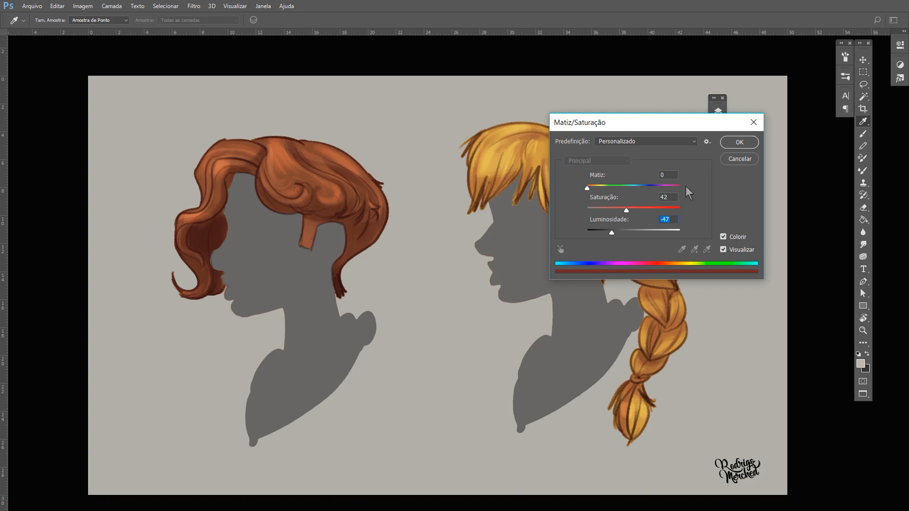
left_click(738, 142)
Lasso the blonde braid head and adjust its lines with Hue/Saturation to saturation +15 and lightness +7
key("b")
key("l")
mouse_move(630, 116)
left_mouse_down()
mouse_move(428, 119)
mouse_move(444, 320)
mouse_move(658, 481)
mouse_move(721, 195)
mouse_move(584, 63)
mouse_move(733, 140)
left_mouse_up()
key("ctrl+u")
left_click_drag(702, 247, 705, 224)
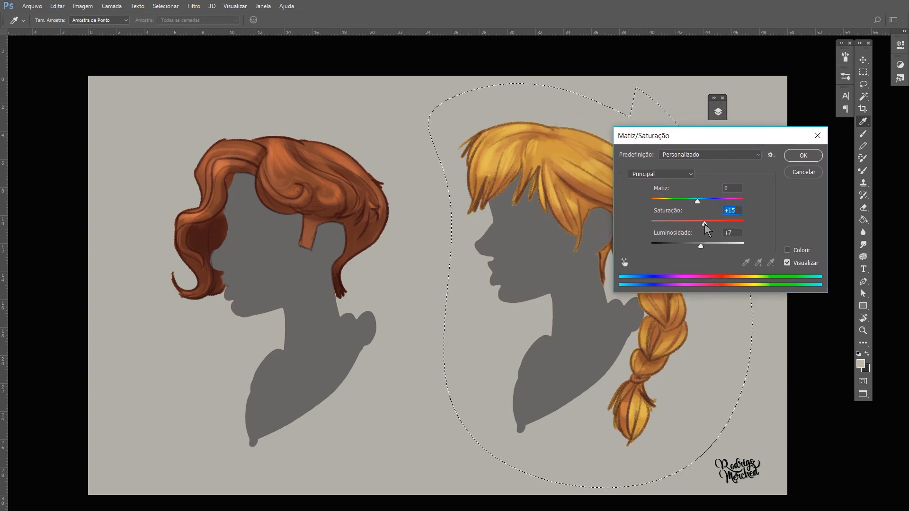
left_click(803, 156)
key("l")
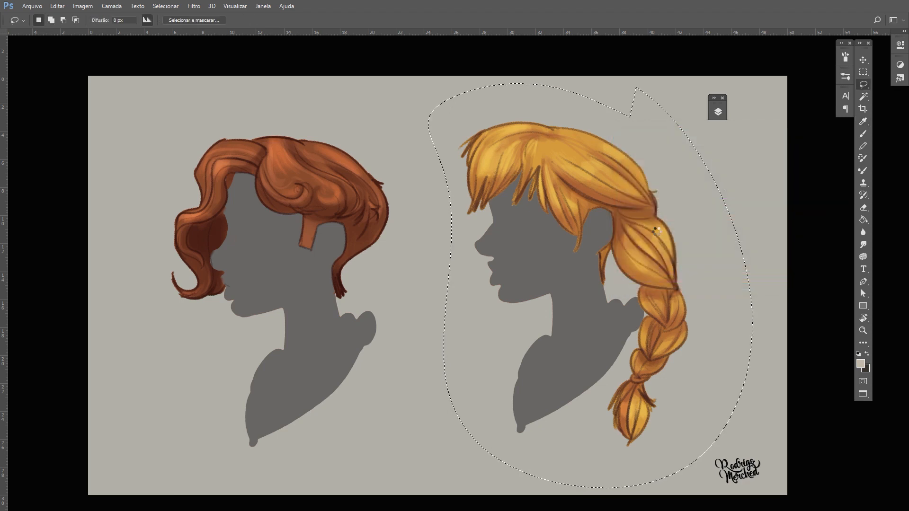
key("ctrl+d")
Rename the "Camada 4" layer as "co9r local" and hide the grey silhouette layer "cor local cabelças copiar"
left_click(718, 112)
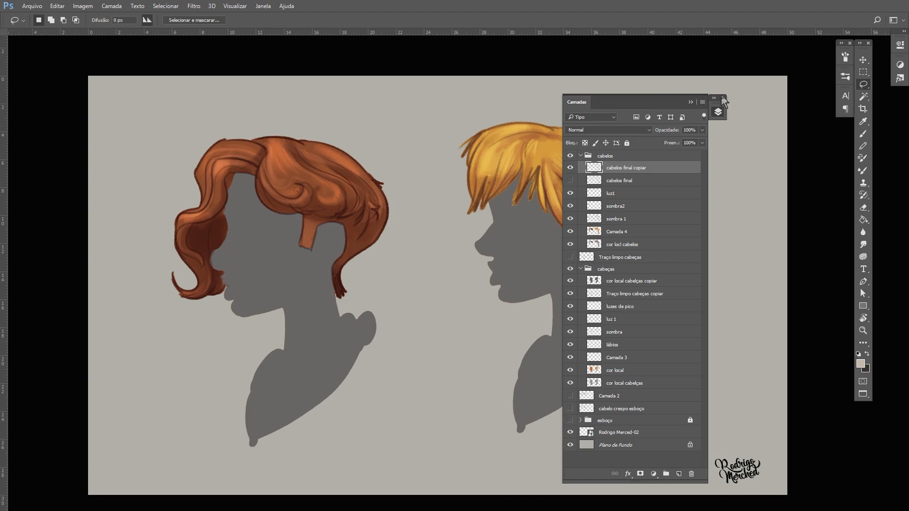
left_click_drag(689, 99, 754, 85)
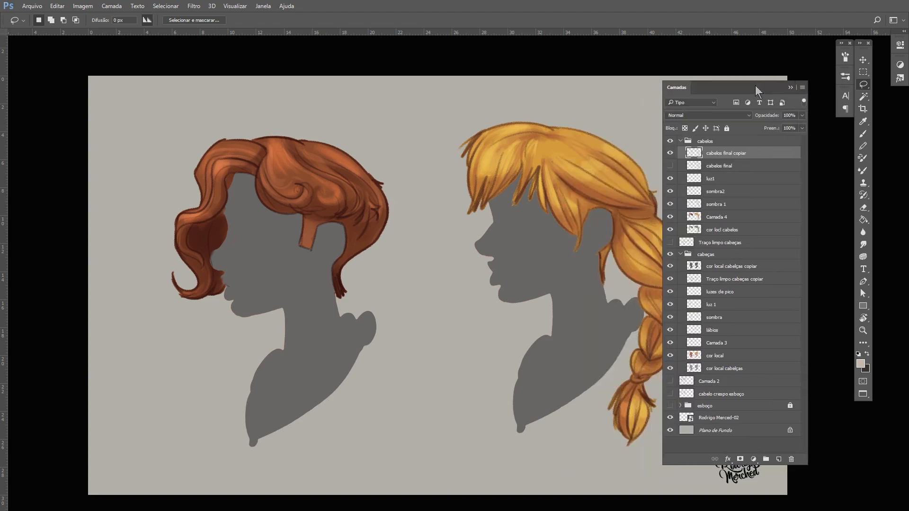
double_click(717, 217)
type("co9r local")
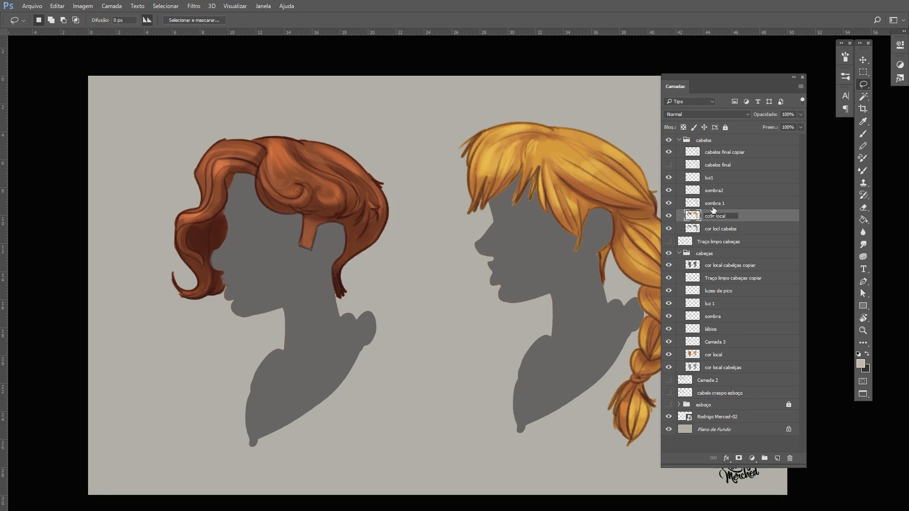
key("Return")
left_click(668, 267)
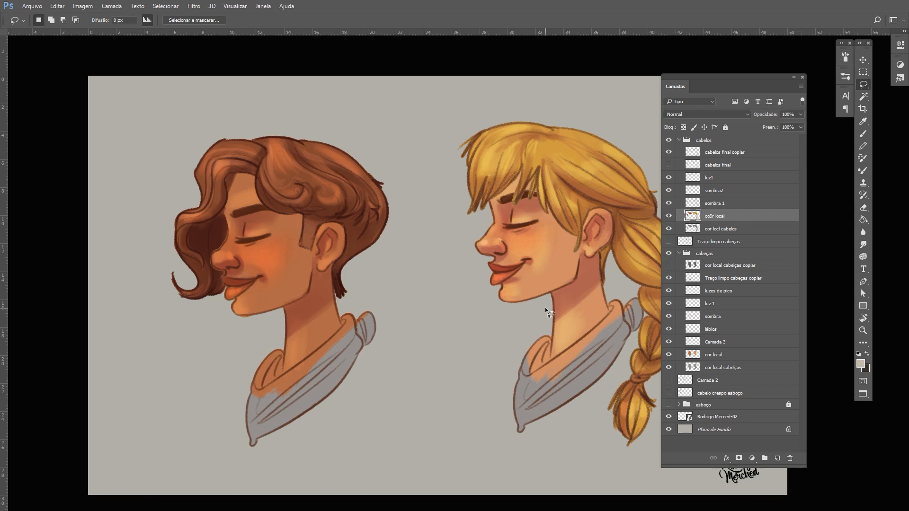
Add a layer above "Traço limpo cabeças copiar", set its blending mode to Multiplicação and name it "sombra projetada"
left_click(727, 284)
left_click(777, 457)
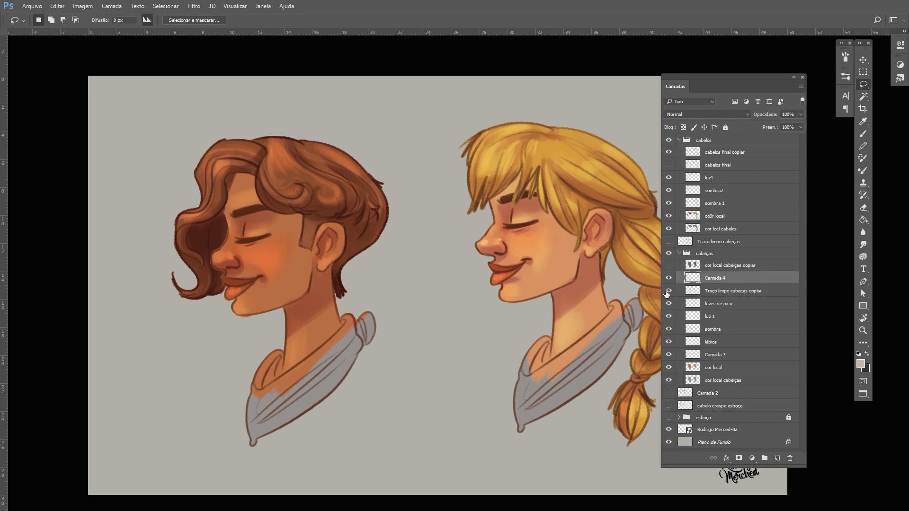
left_click(693, 115)
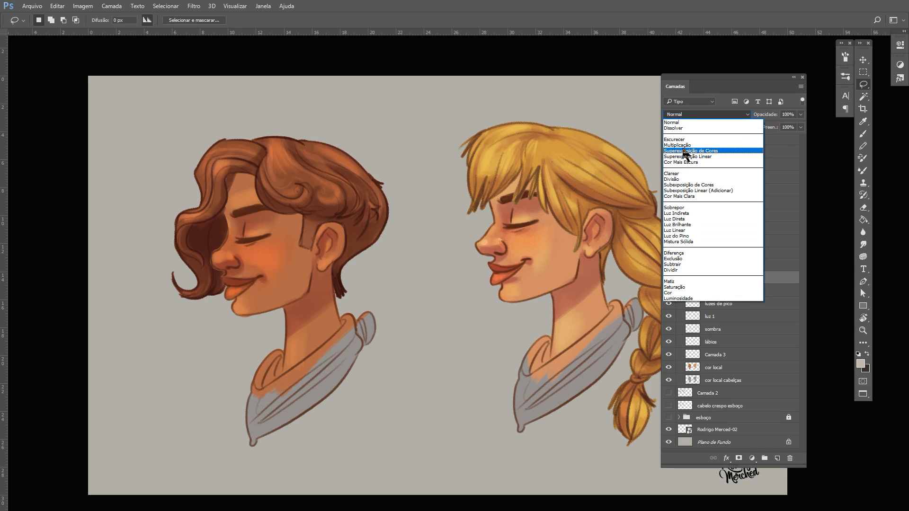
left_click(683, 145)
double_click(712, 279)
type("scmbra ´prpjetada")
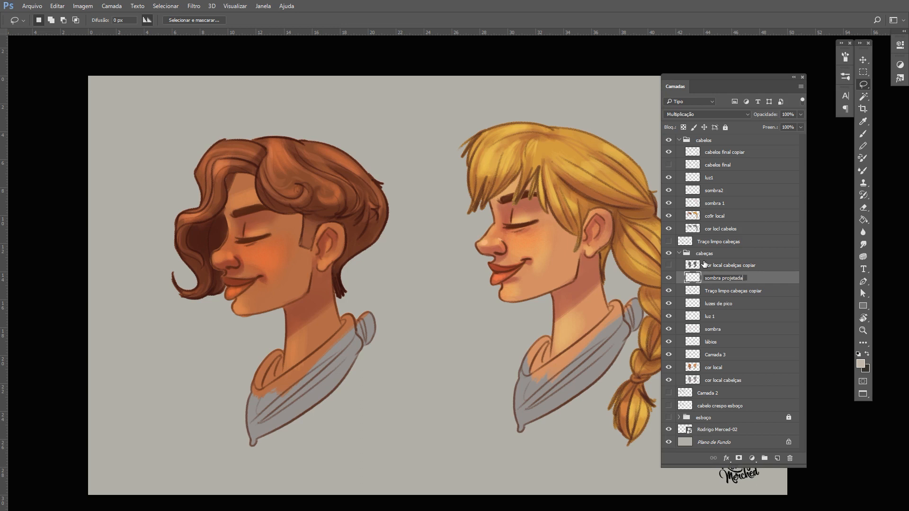
key("Return")
left_click(692, 265, "ctrl")
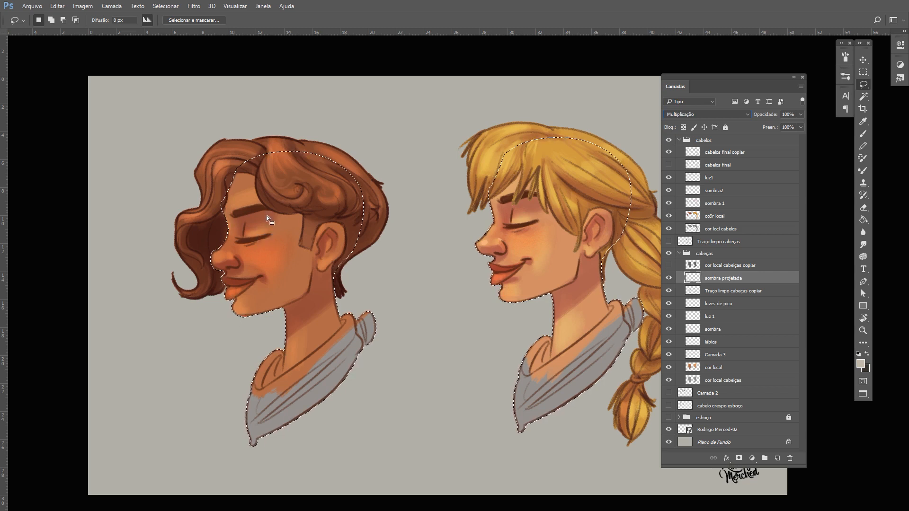
left_click(863, 59)
key("ctrl+d")
Set the brush size to 93 px and choose the pale mauve foreground colour b9a5b9 for the cast shadow
key("b")
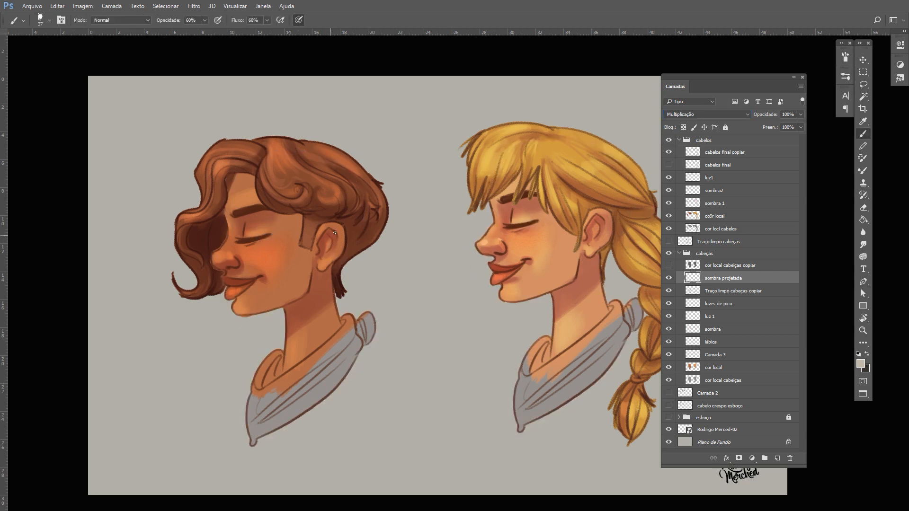
right_click(376, 240)
left_click_drag(452, 250, 459, 250)
left_click(301, 203)
left_click(860, 363)
left_click(525, 162)
left_click(406, 174)
key("Return")
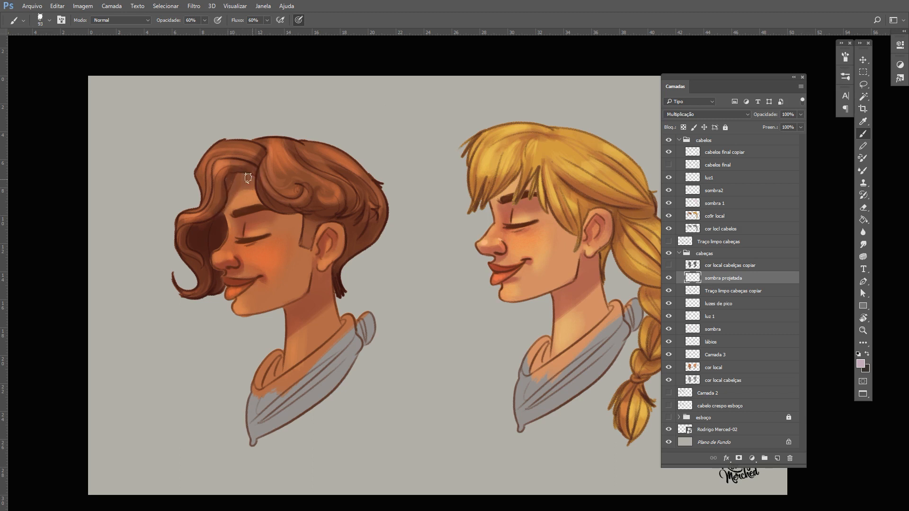
Darken the foreground colour to the mauve a086a0 for the shadow under the reddish hair
left_click(860, 363)
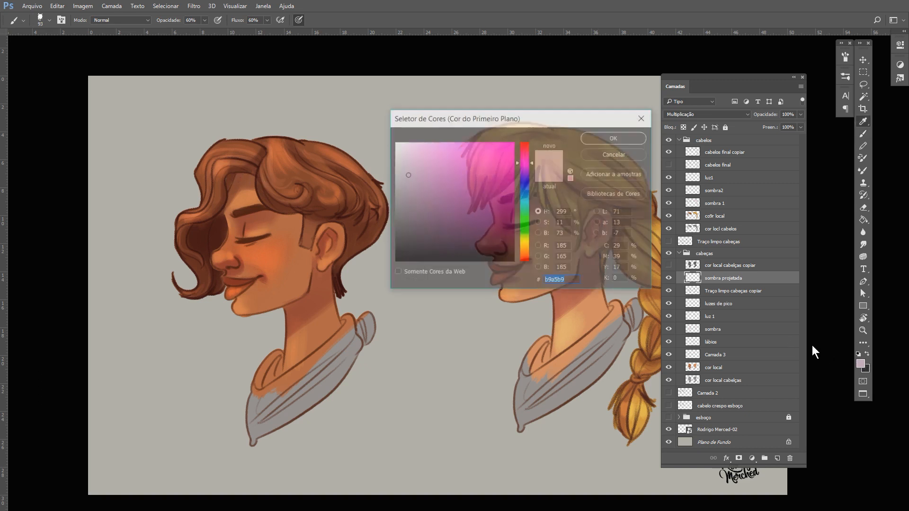
left_click(615, 138)
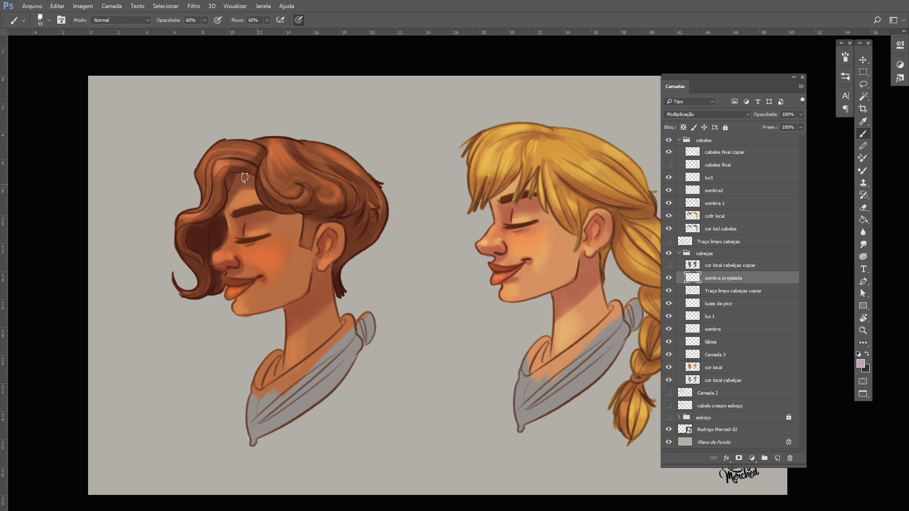
left_click(861, 366)
left_click_drag(413, 177, 413, 184)
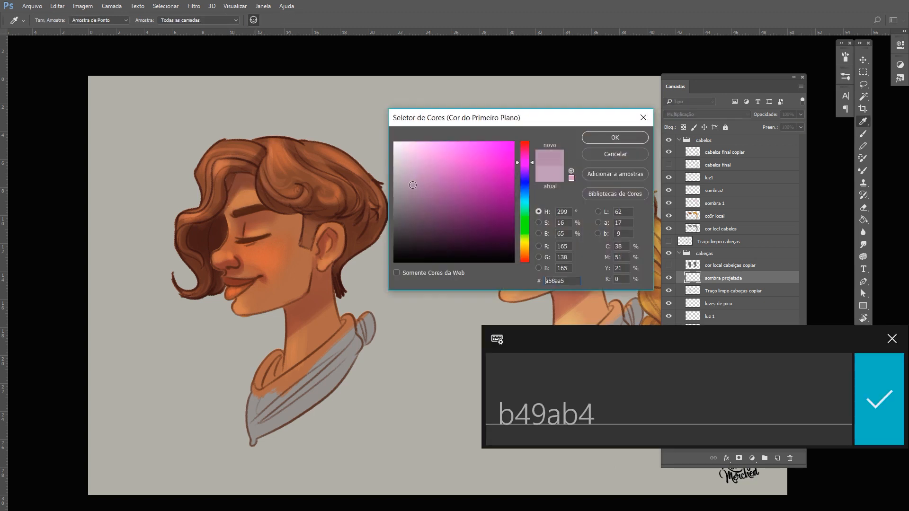
type("b49ab4")
key("Return")
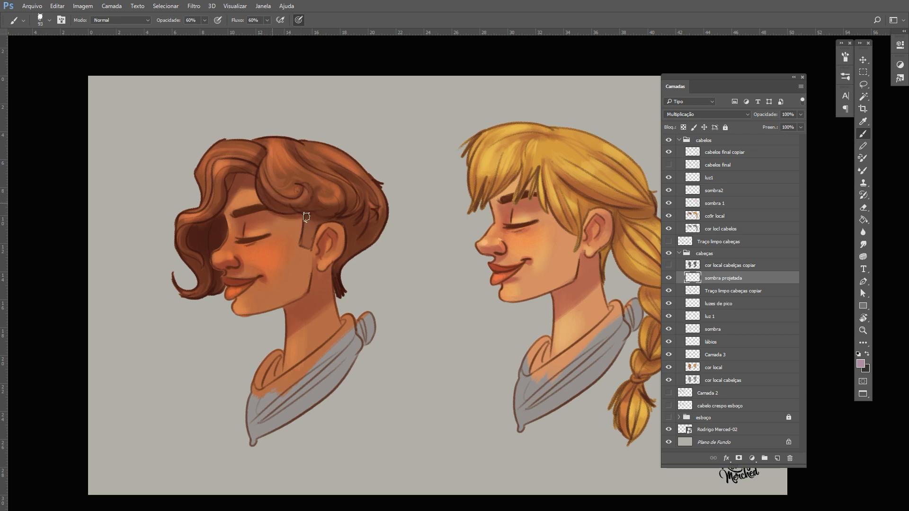
Choose a more saturated pink-mauve and paint the reddish hair's cast shadow on the forehead and temple, reducing the brush to 36 px
left_click(860, 364)
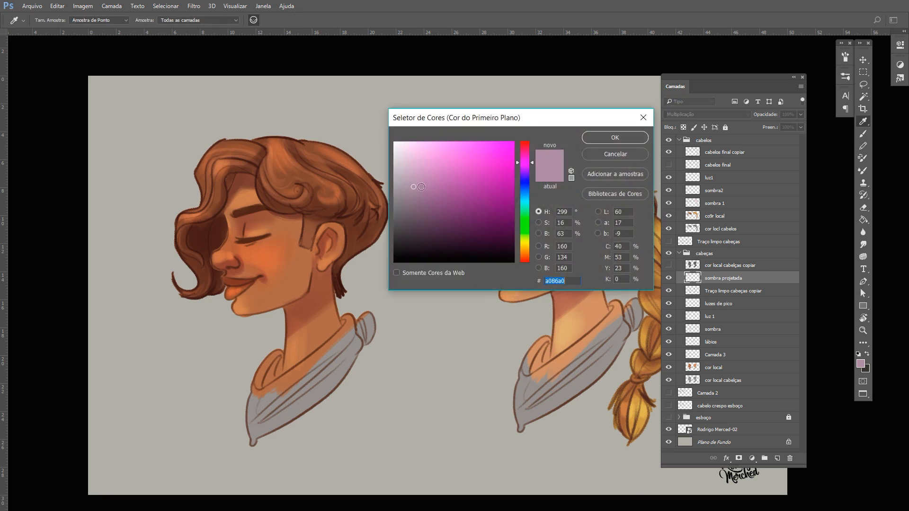
left_click(614, 138)
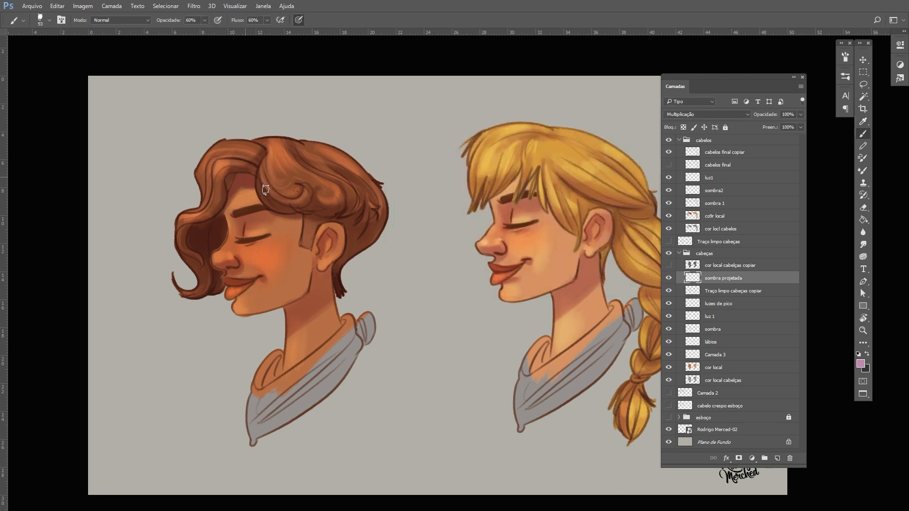
left_click_drag(300, 219, 281, 214)
right_click(295, 173)
left_click_drag(362, 198, 356, 198)
left_click(272, 208)
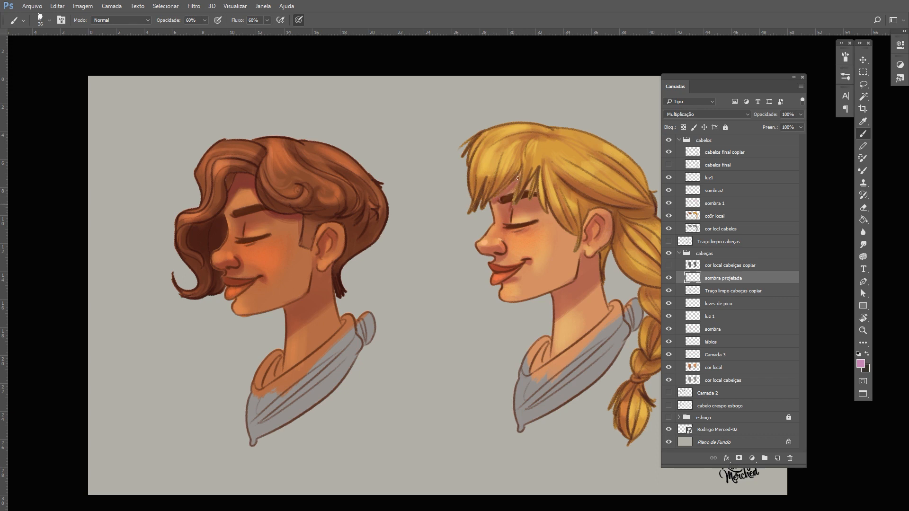
Paint the fringe's cast shadow on the blonde head's temple with a 152 px brush
right_click(591, 187)
double_click(647, 189)
mouse_move(547, 210)
left_mouse_down()
mouse_move(586, 267)
mouse_move(561, 232)
left_mouse_up()
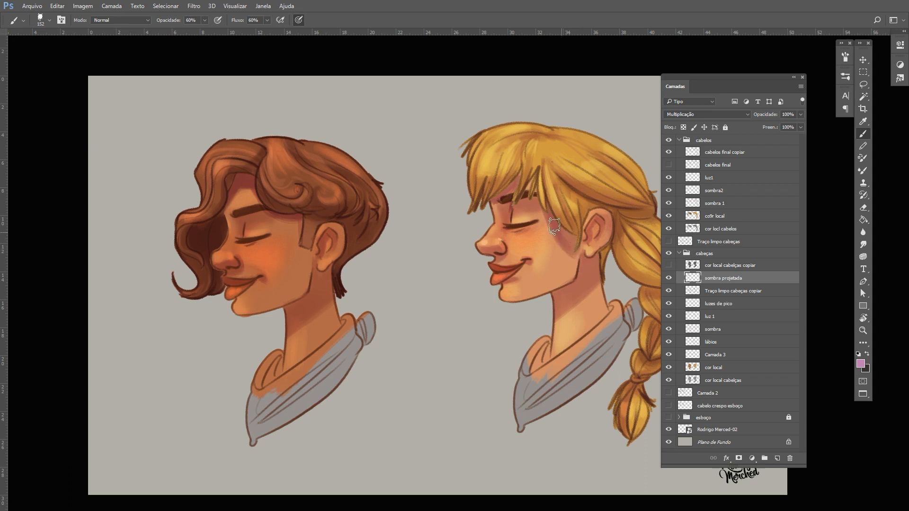
Soften the blonde head's temple shadow with a 230 px eraser, alternating with brush touch-ups under the fringe
key("e")
right_click(563, 187)
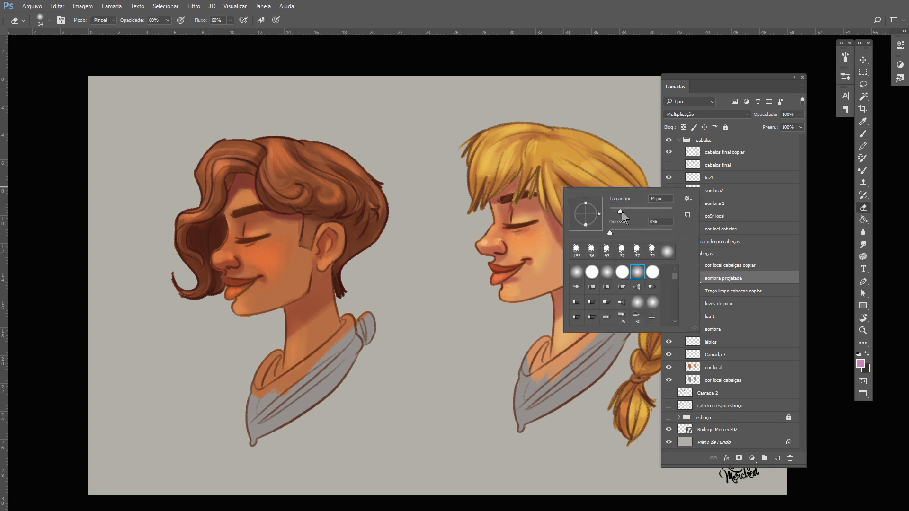
left_click(658, 210)
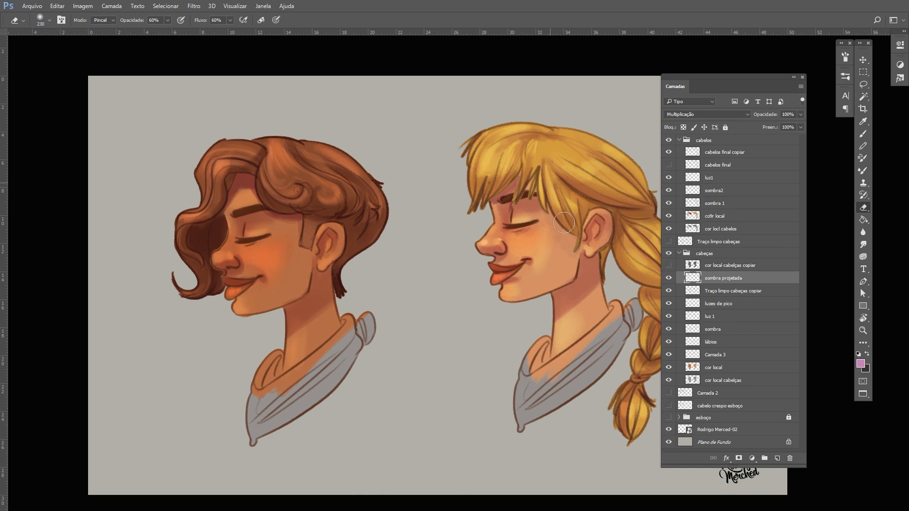
key("b")
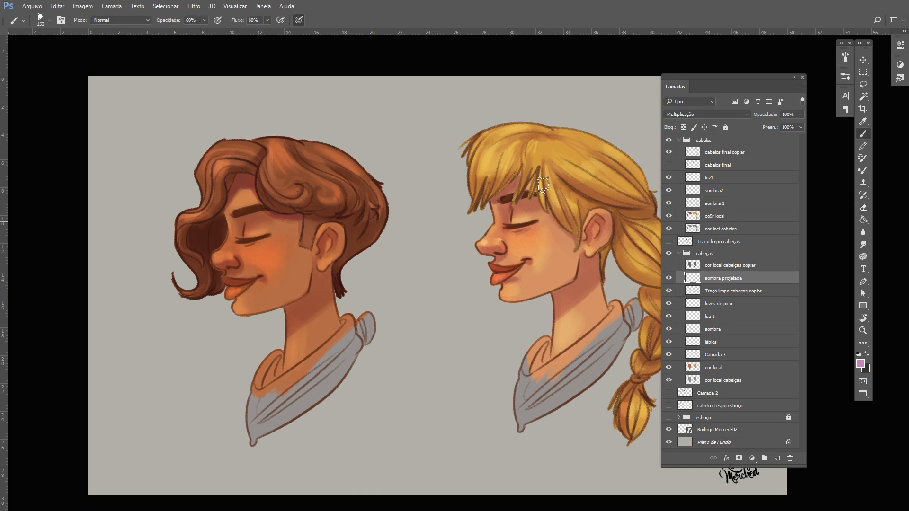
key("e")
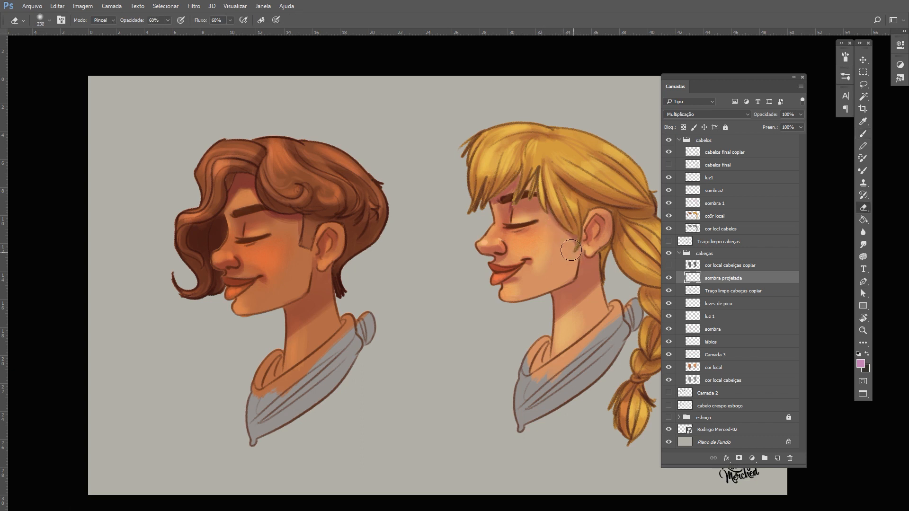
Rework the shadow beside the blonde head's ear and reduce the brush to 40 px for finer touches
key("b")
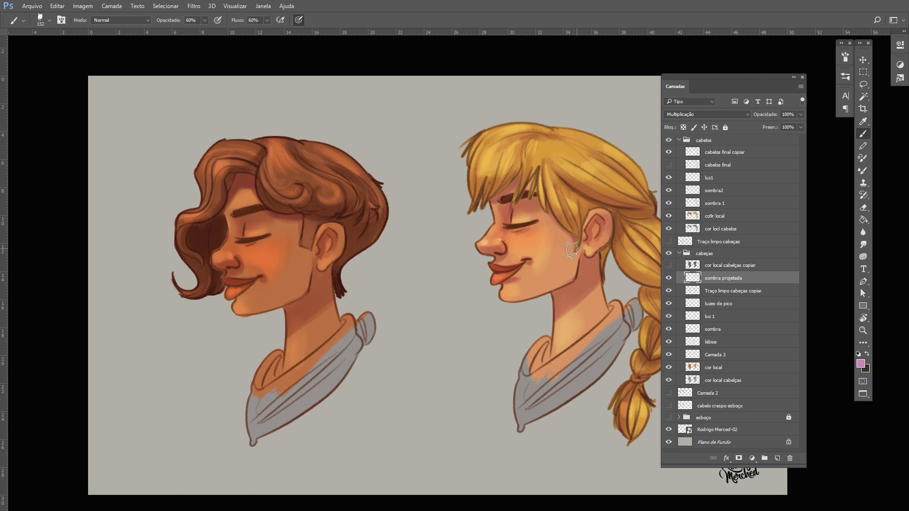
right_click(557, 179)
left_click_drag(620, 203, 615, 200)
key("Return")
Collapse the layer list and show the whole illustration in full-screen mode
left_click(794, 77)
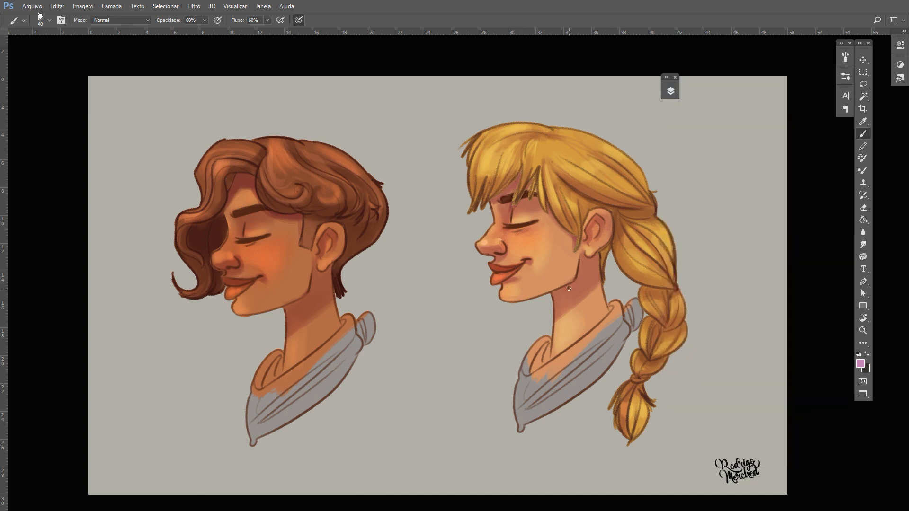
key("f")
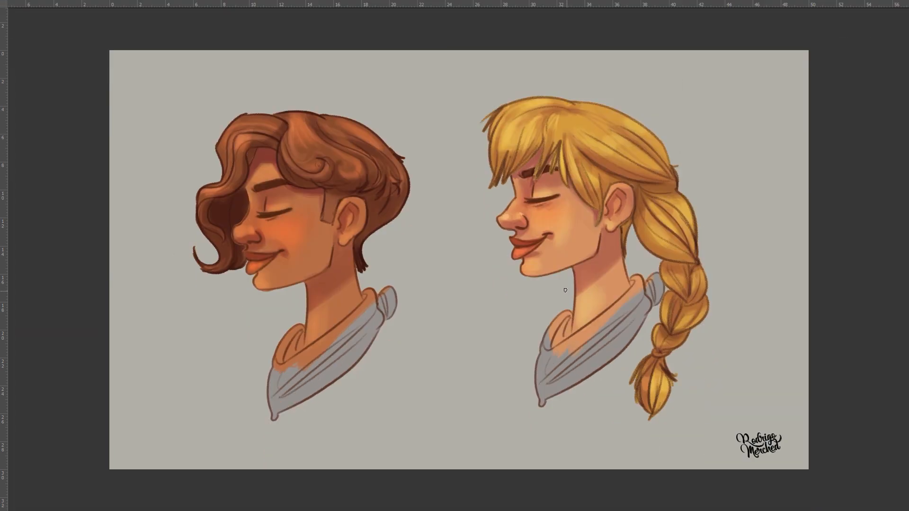